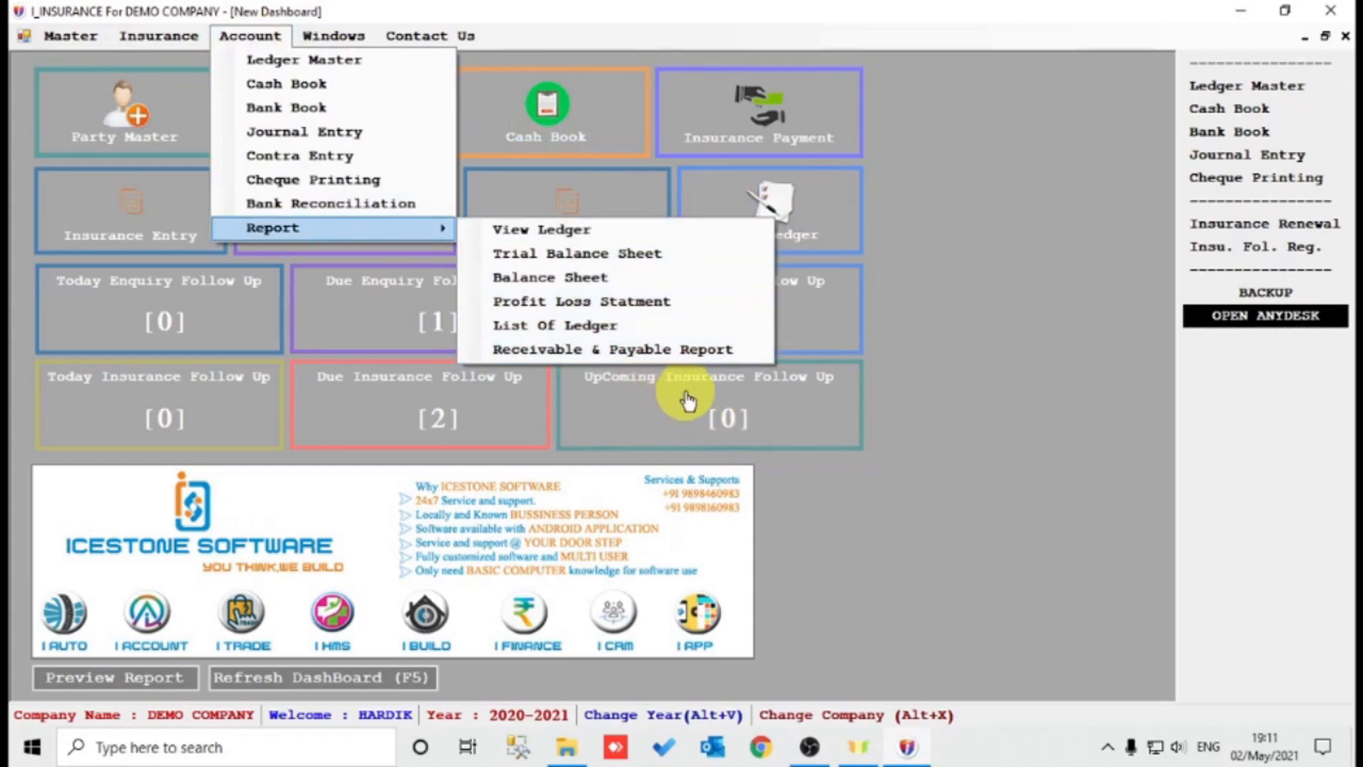
# Start a new Sundry Debtors party with the client's name, address, city AHMEDABAD, mobile number and e-mail.
pyautogui.click(865, 500)
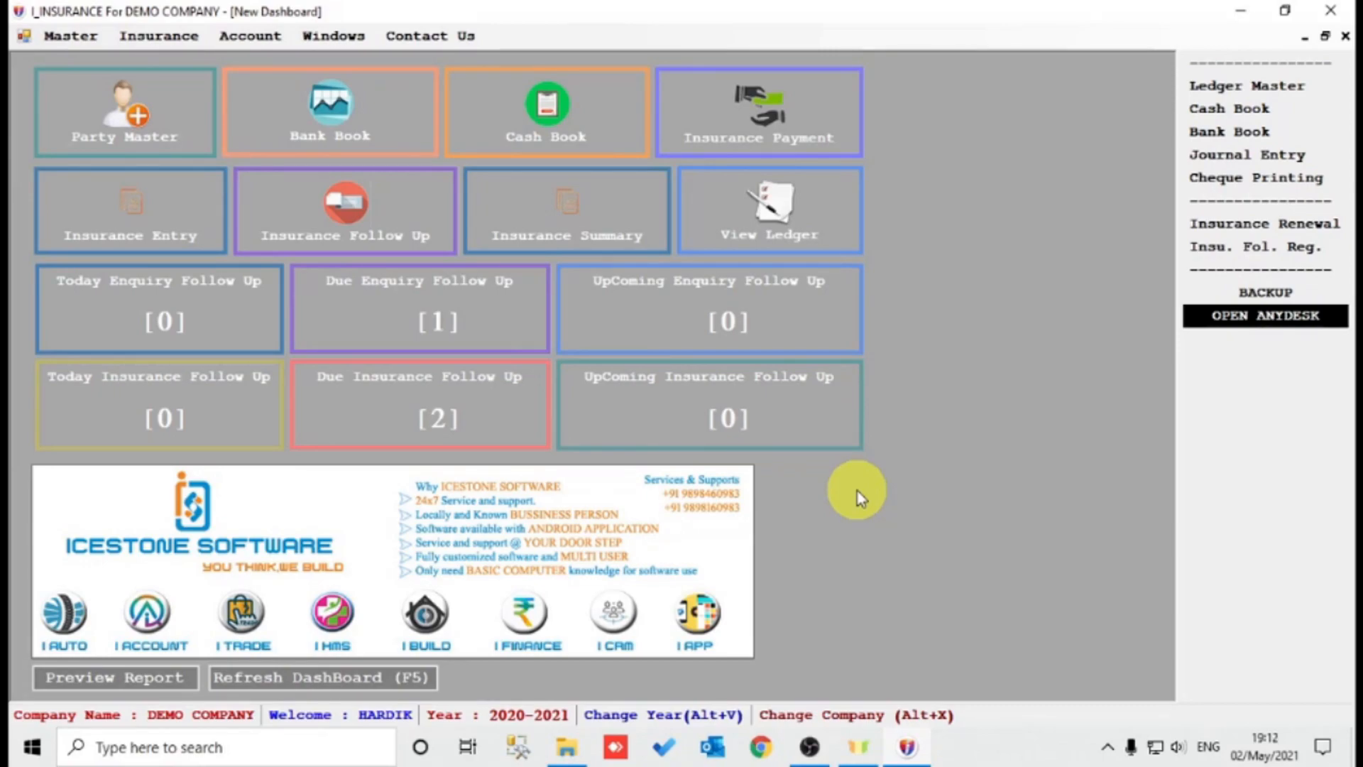
pyautogui.click(133, 113)
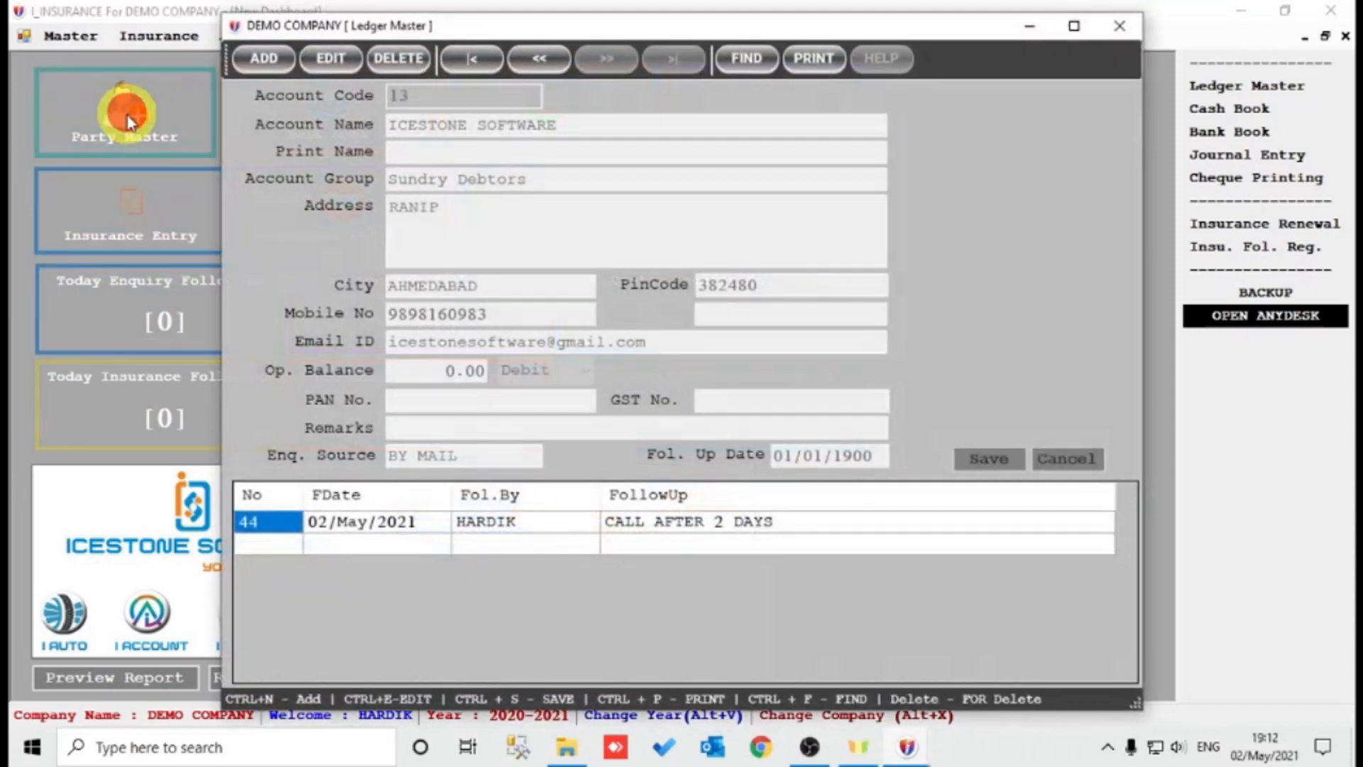
pyautogui.hotkey('ctrl', 'n')
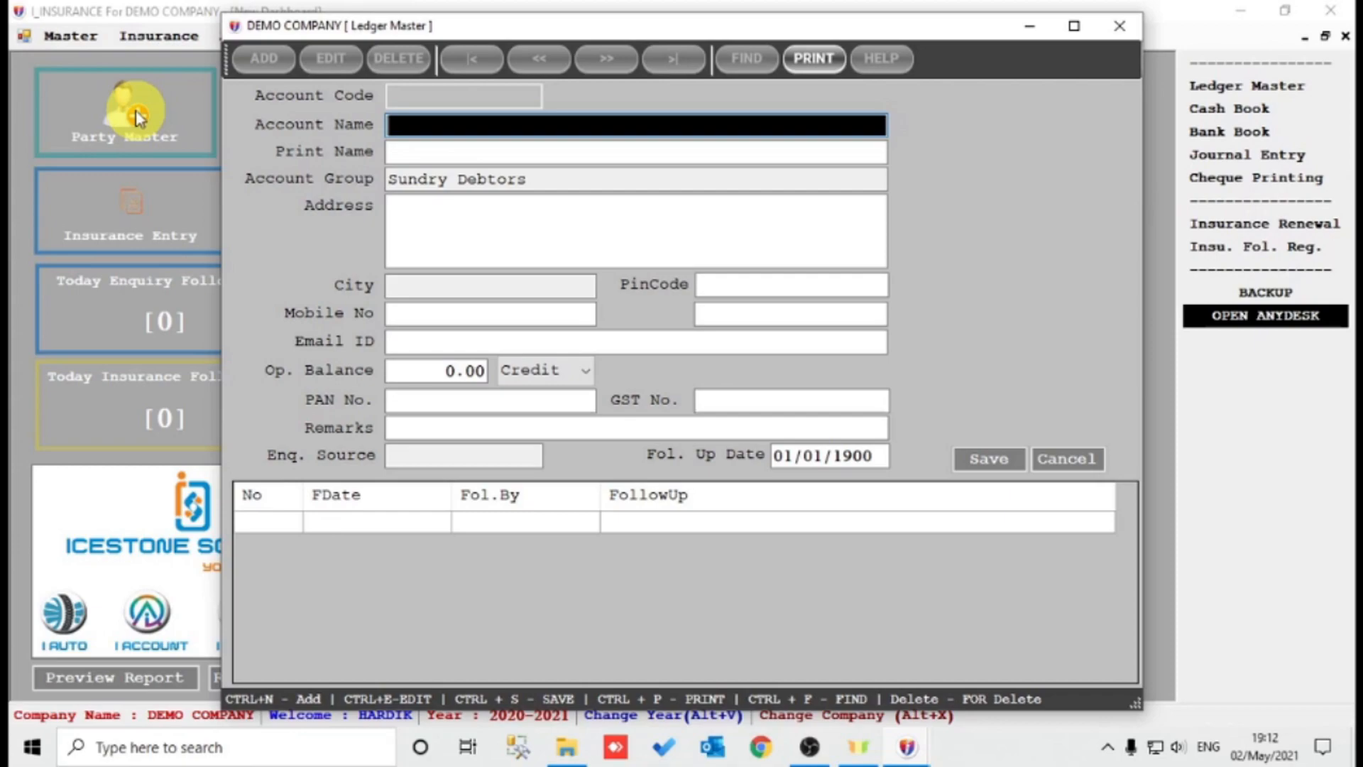
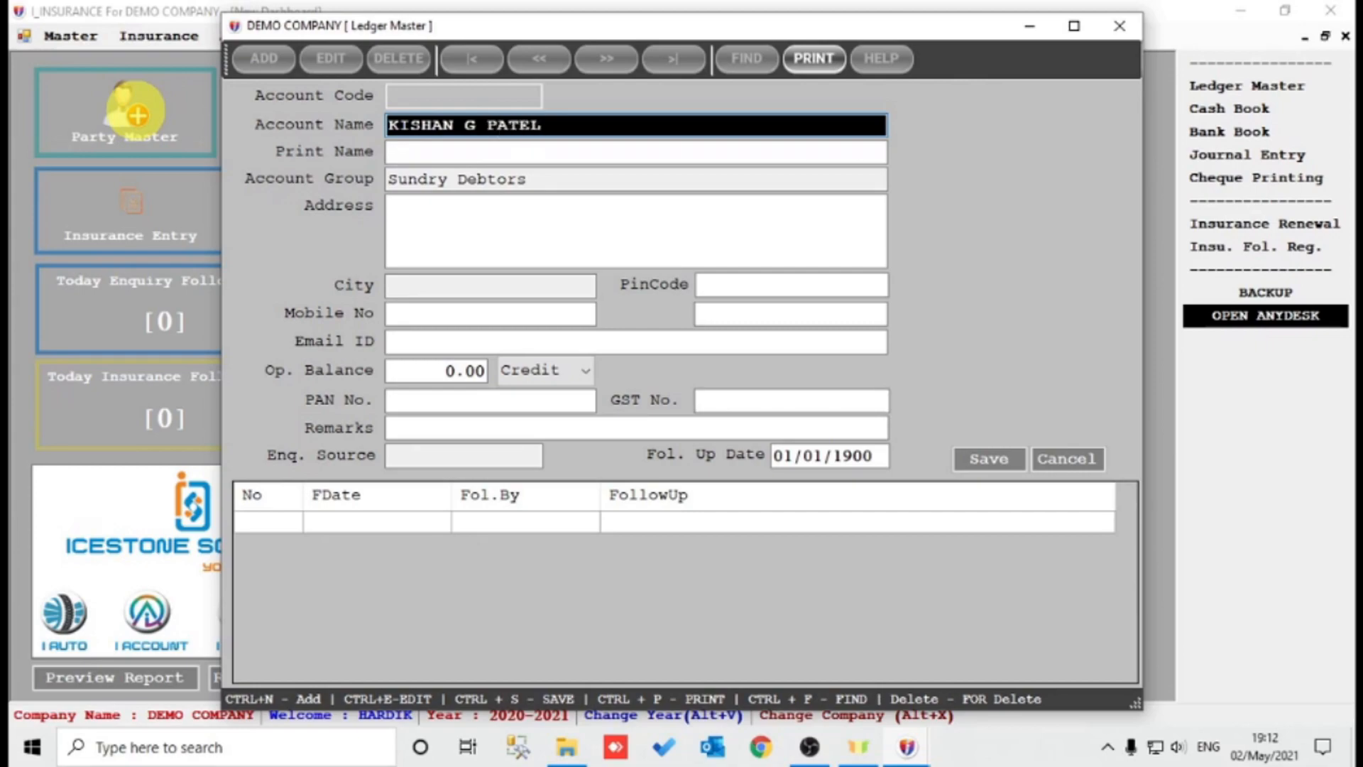
pyautogui.press('Return')
pyautogui.press('Return')
pyautogui.press('Return')
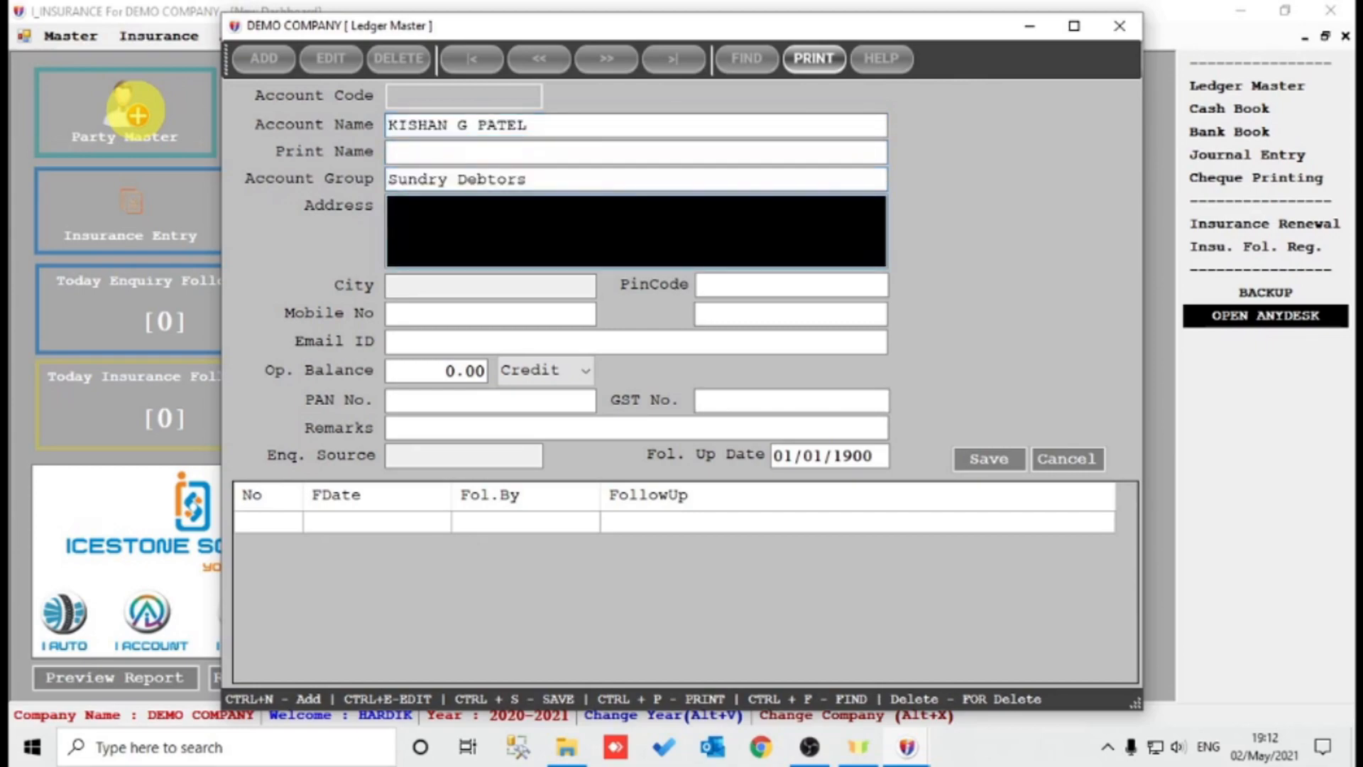
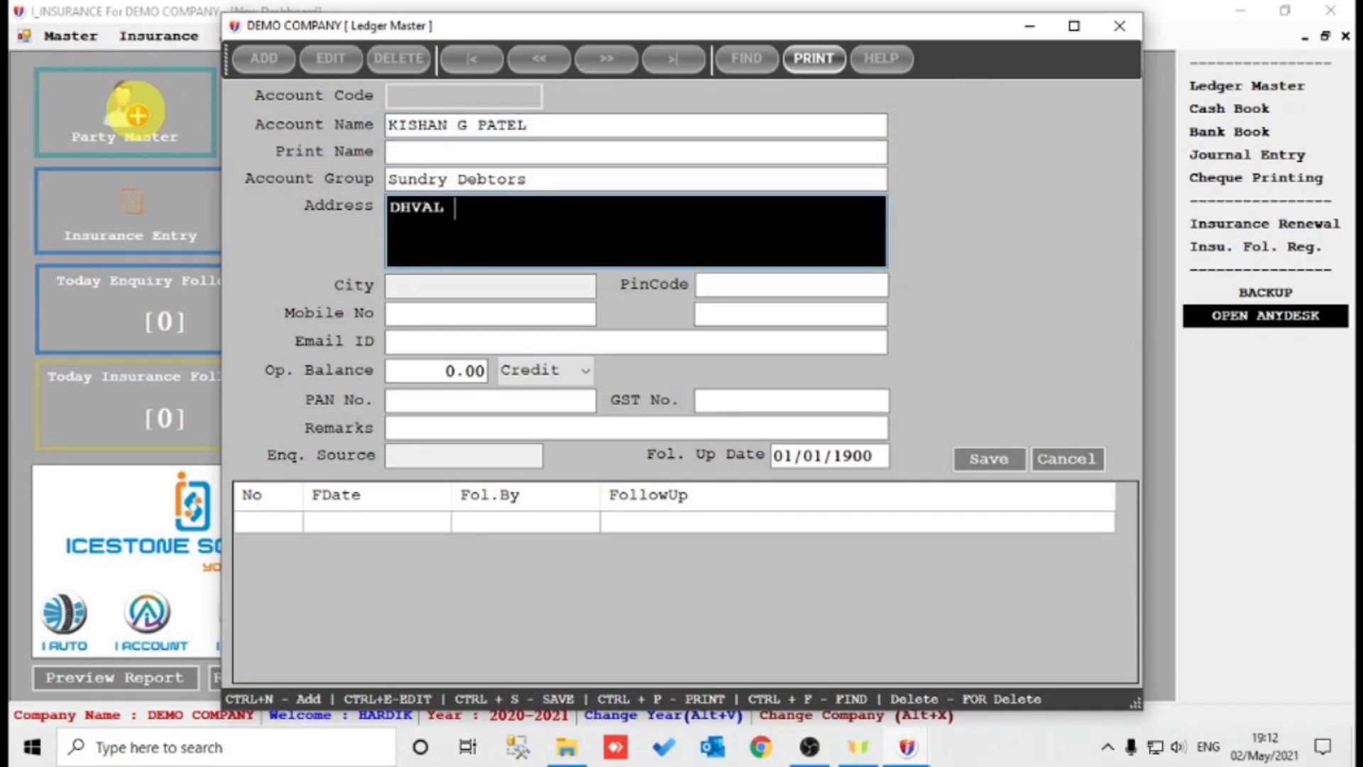
pyautogui.press('Return')
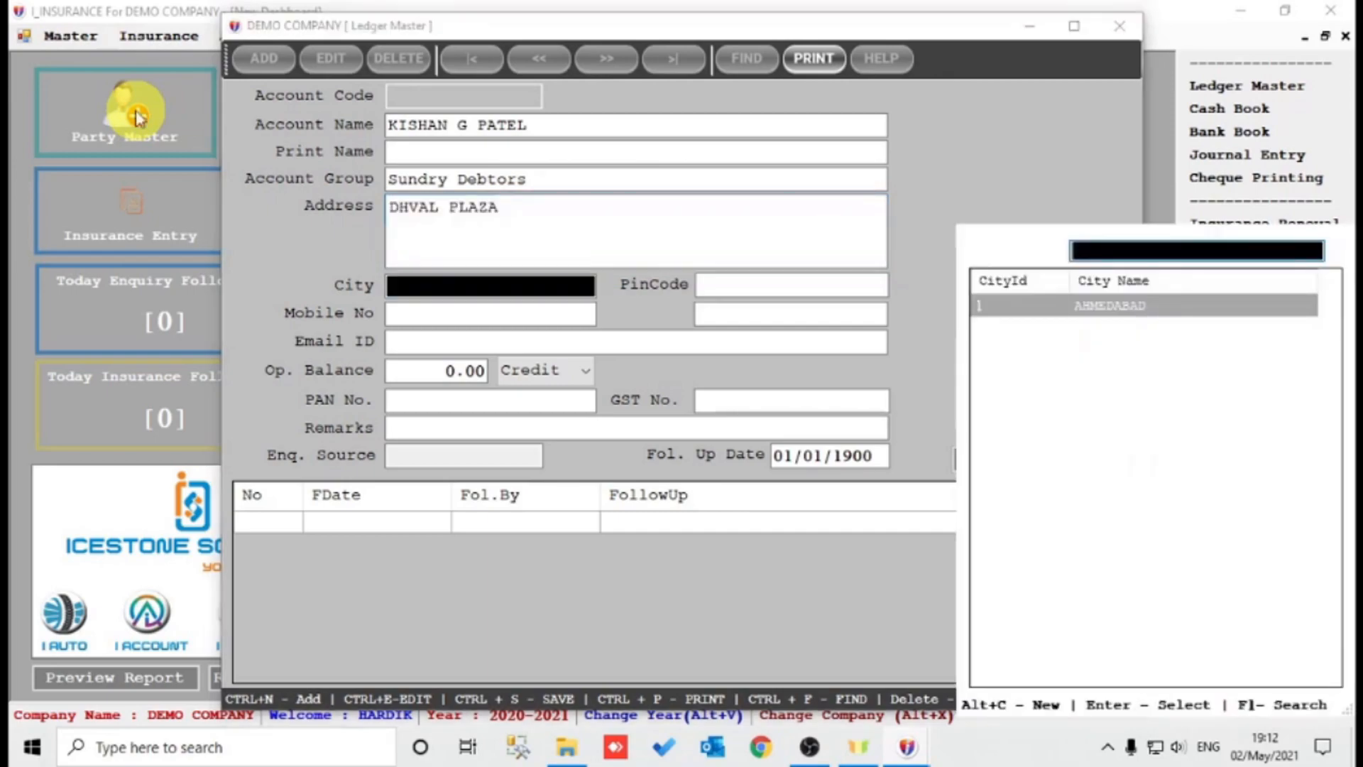
pyautogui.press('Return')
pyautogui.press('Return')
pyautogui.press('Return')
pyautogui.press('Return')
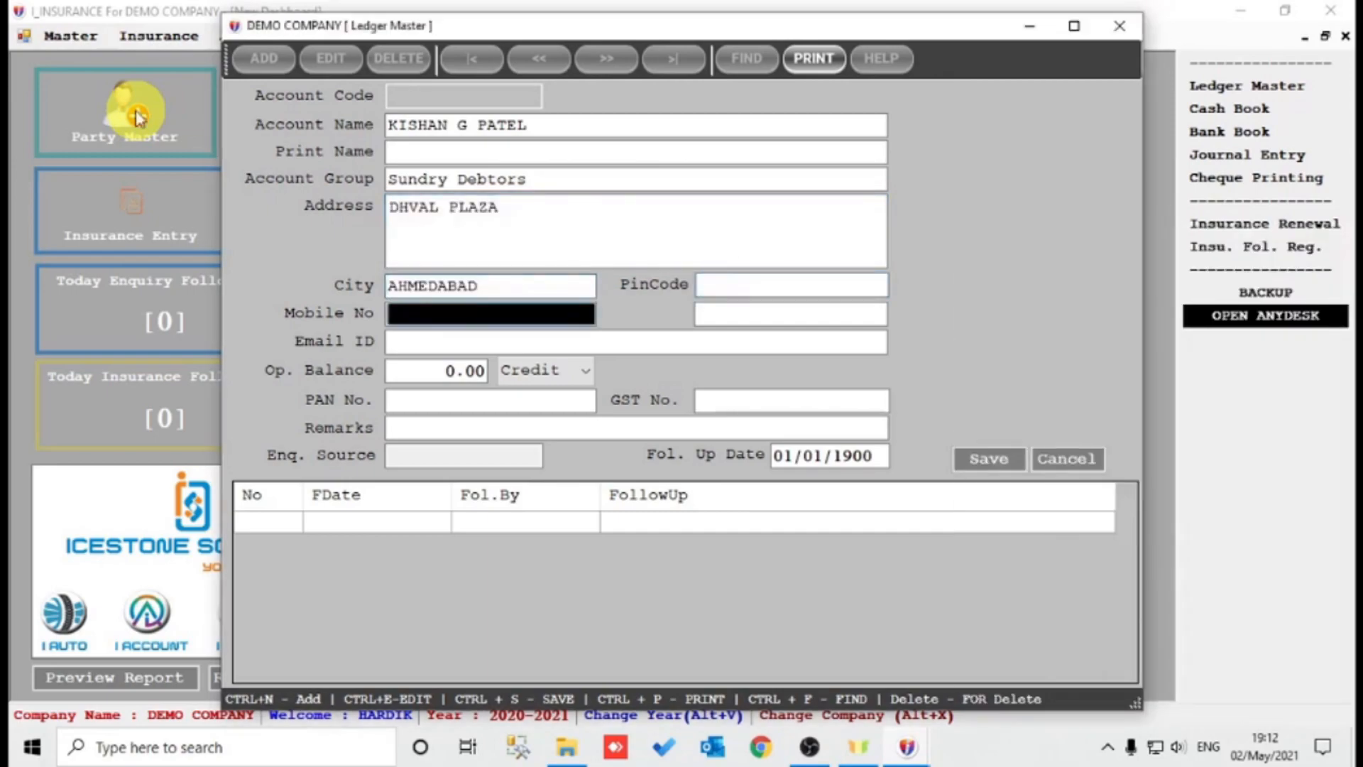
pyautogui.press('Return')
pyautogui.press('Return')
pyautogui.hotkey('shift', 'Tab')
pyautogui.hotkey('shift', 'Tab')
pyautogui.hotkey('shift', 'Tab')
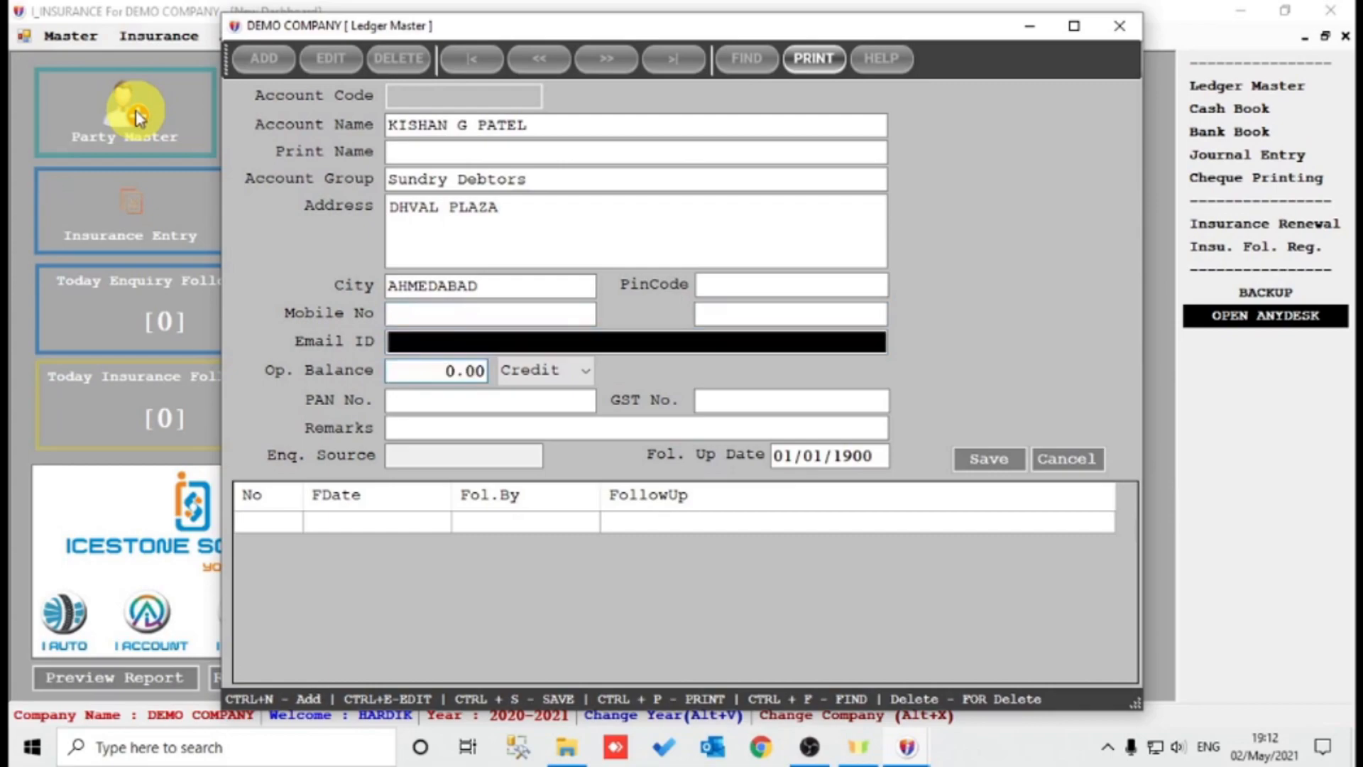
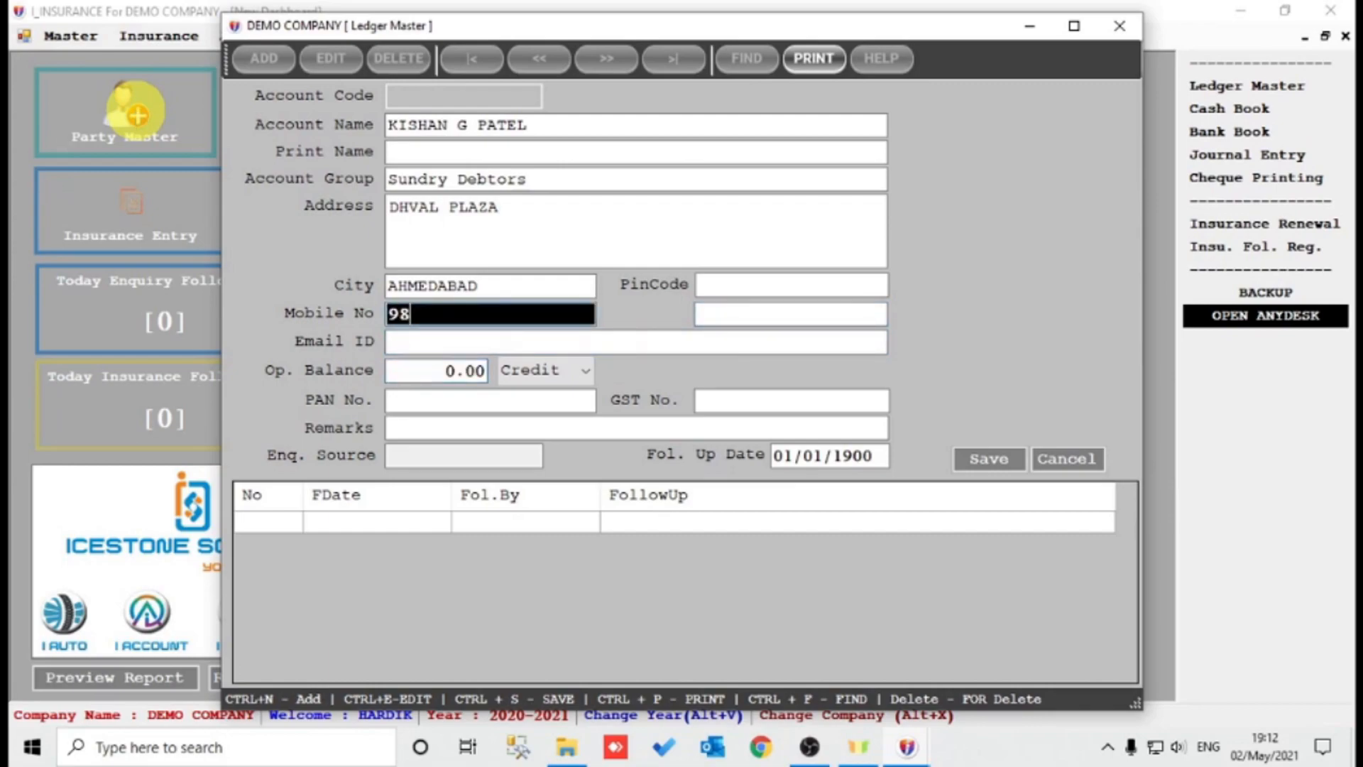
pyautogui.press('Return')
pyautogui.press('Return')
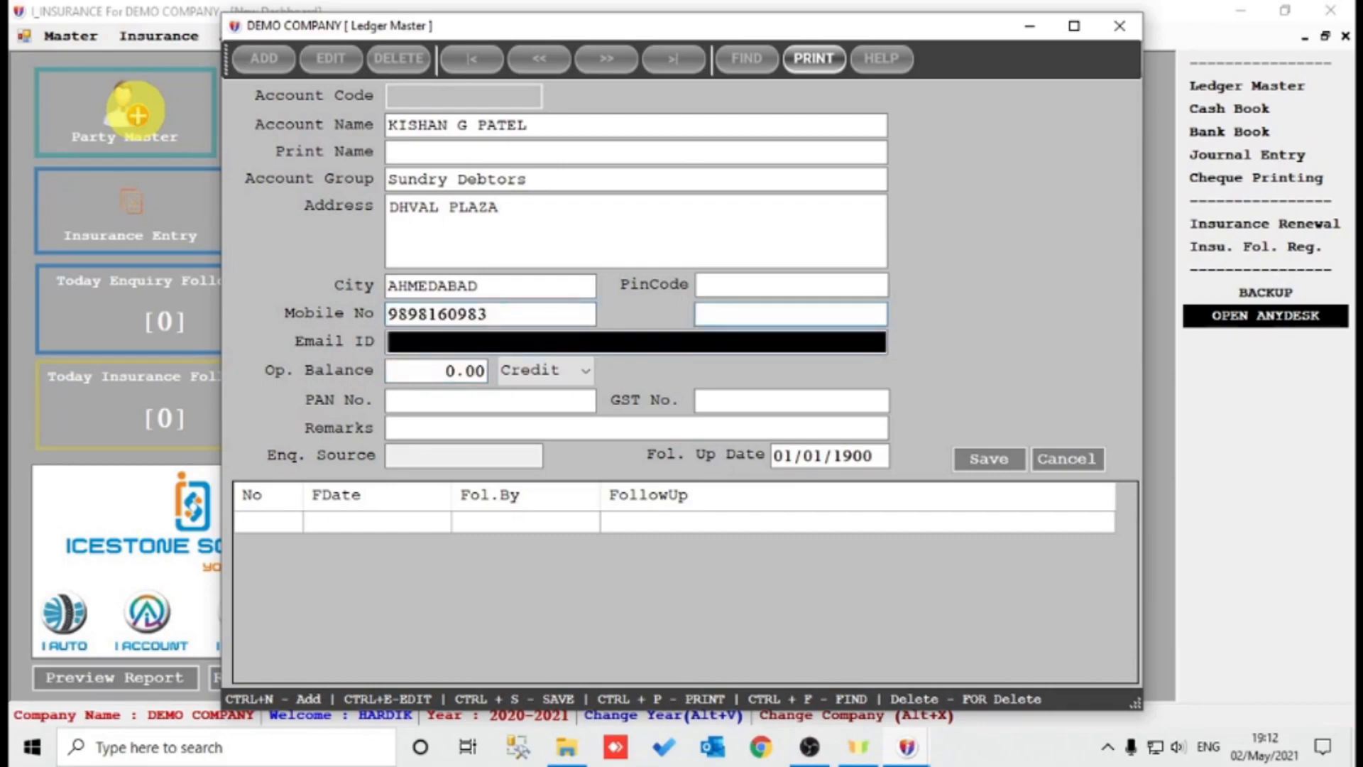
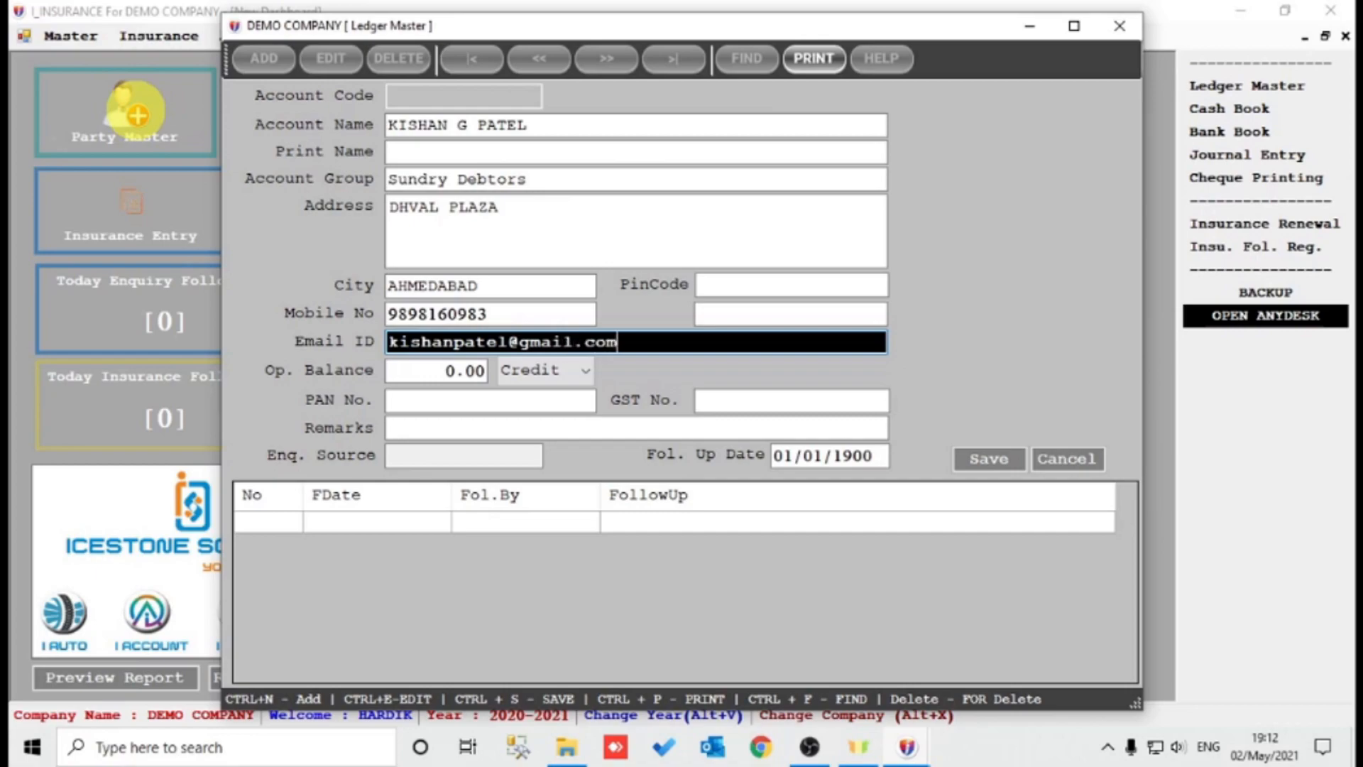
# Set the enquiry source to BY MAIL and the follow-up date to 02/05/2021, then save the party.
pyautogui.press('Return')
pyautogui.press('Return')
pyautogui.press('Return')
pyautogui.press('Return')
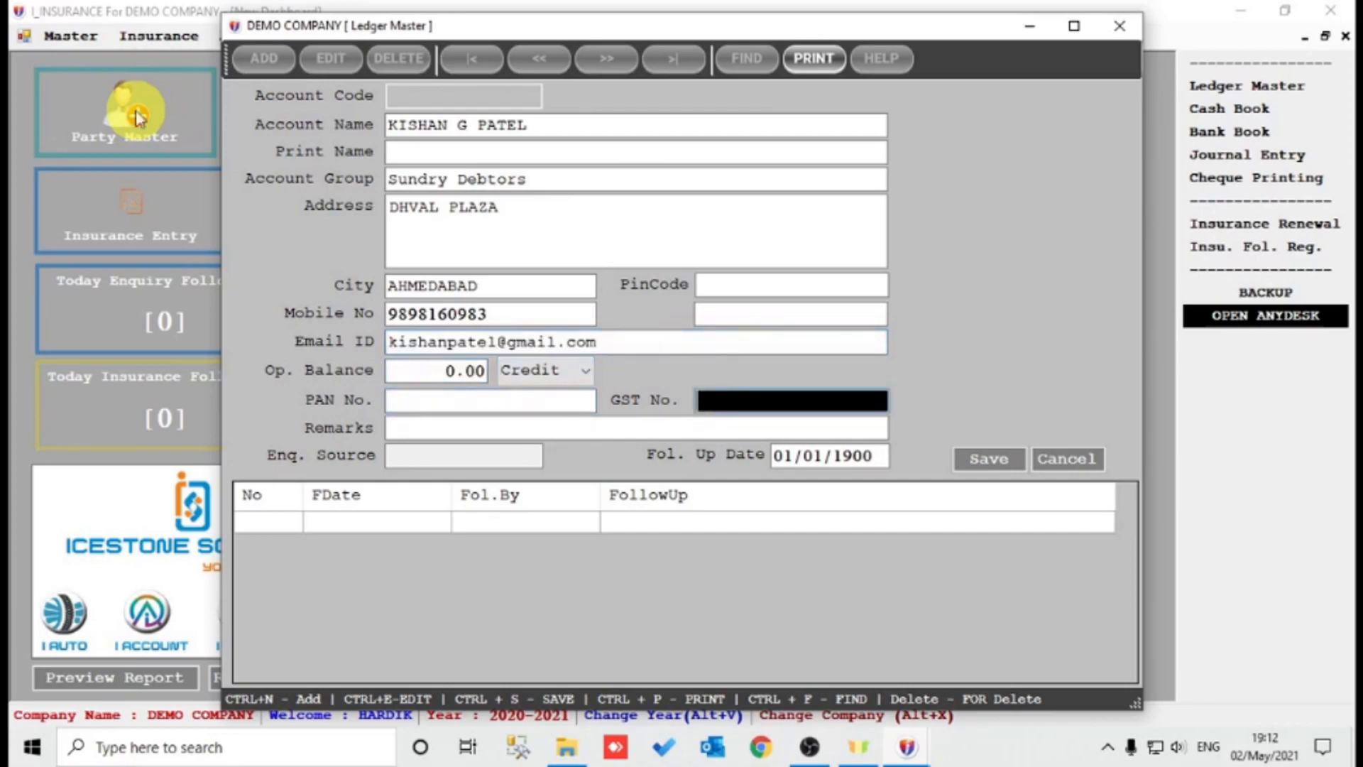
pyautogui.press('Return')
pyautogui.press('Return')
pyautogui.press('Down')
pyautogui.press('Up')
pyautogui.press('Return')
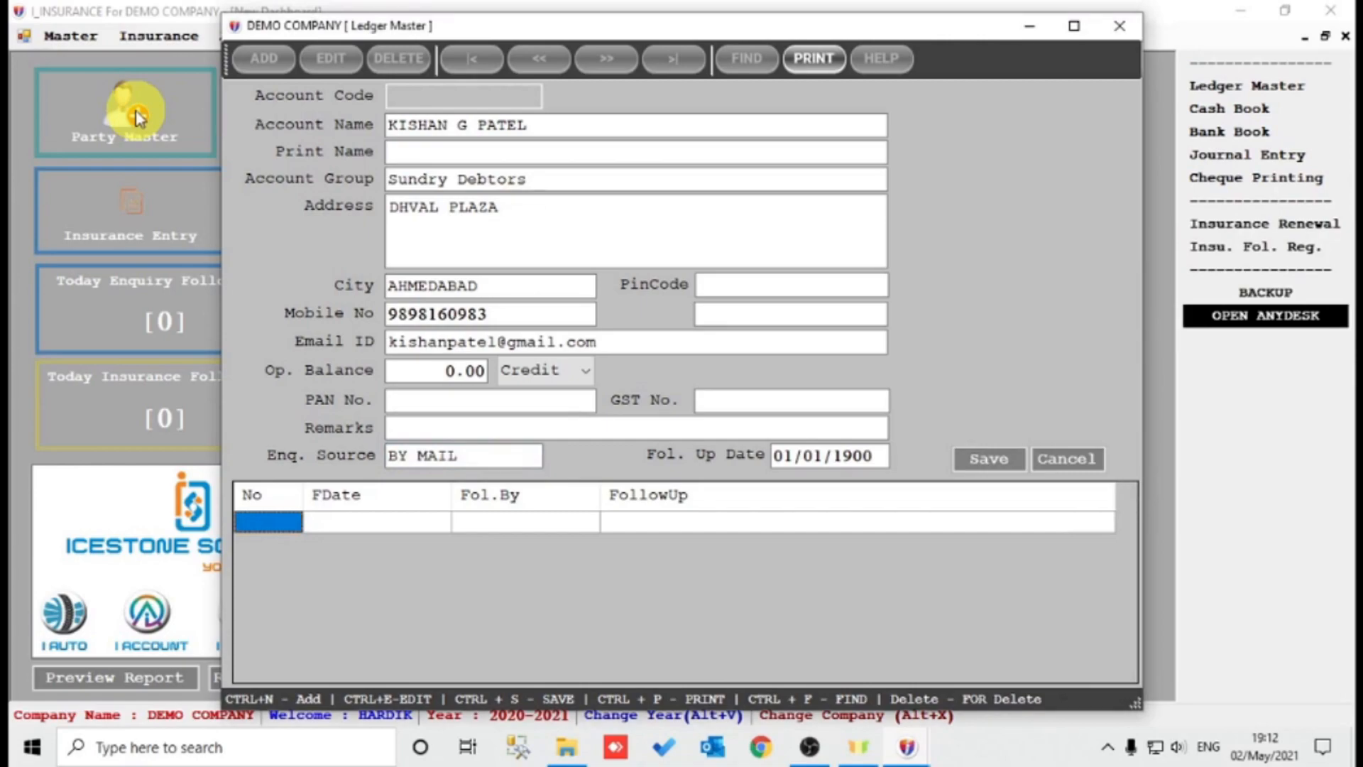
pyautogui.hotkey('shift', 'Tab')
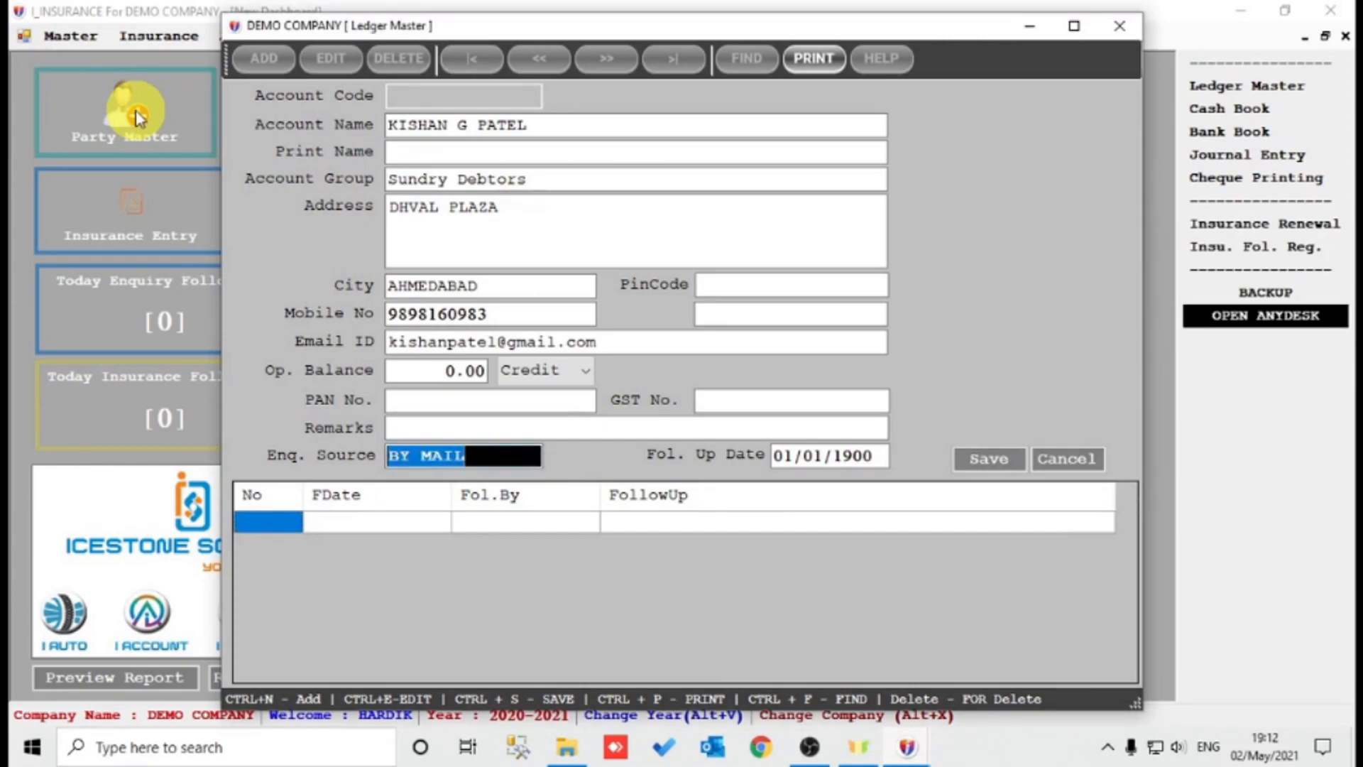
pyautogui.press('Return')
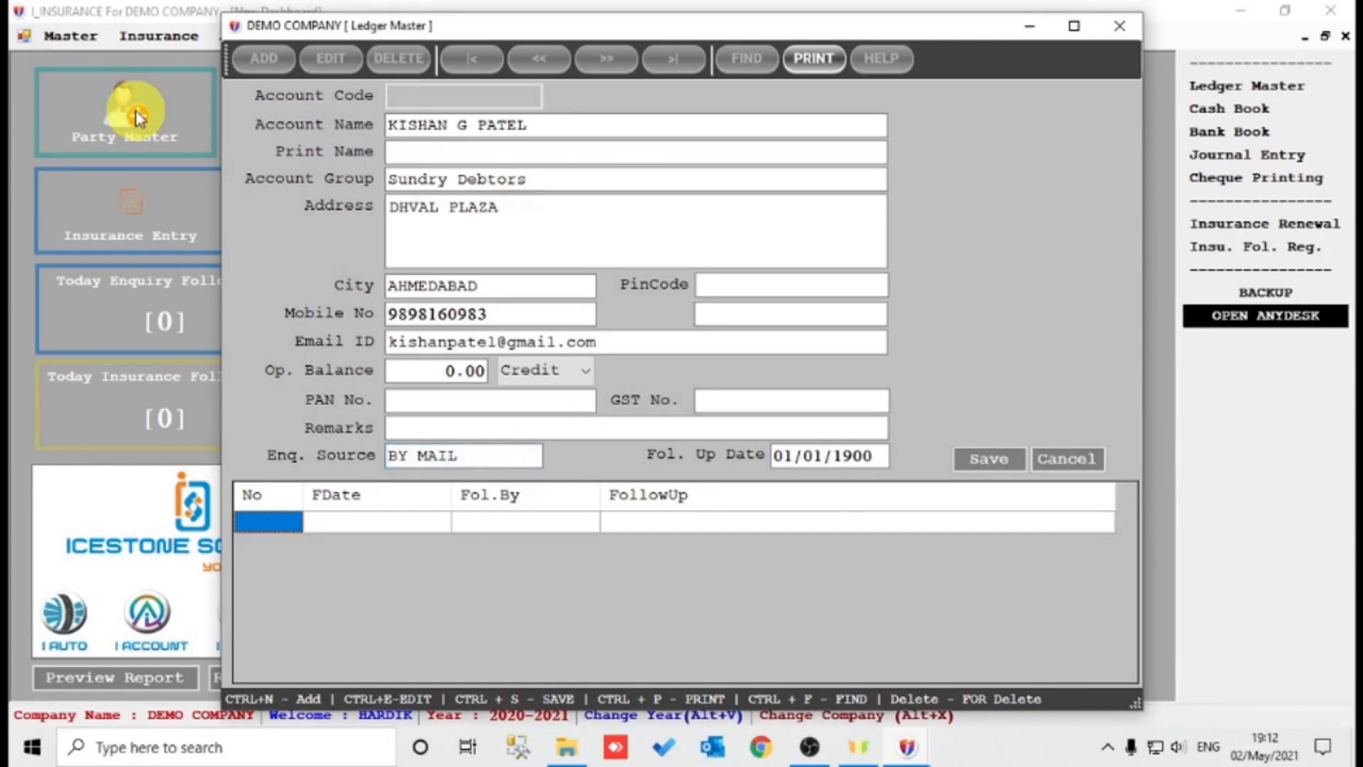
pyautogui.click(781, 455)
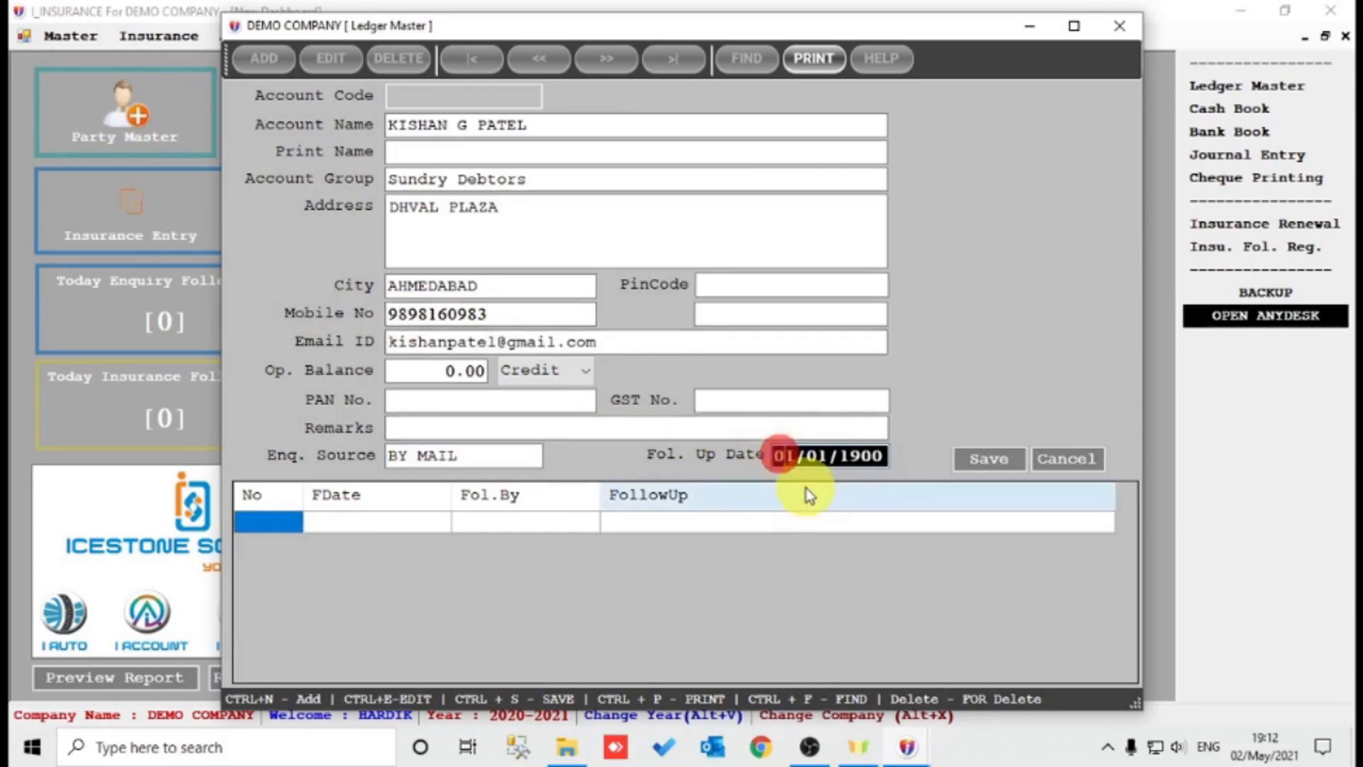
pyautogui.write('02/05/2021')
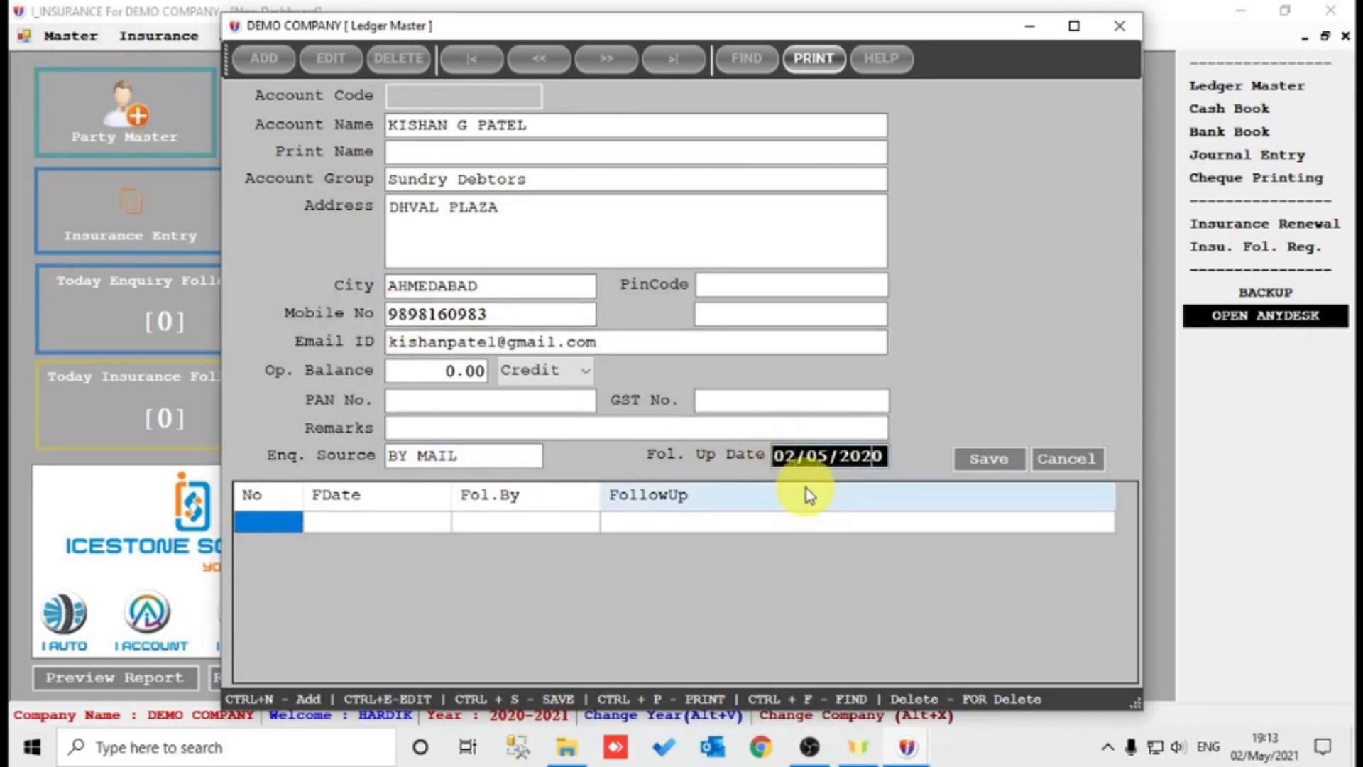
pyautogui.press('Return')
pyautogui.press('Return')
pyautogui.press('Return')
pyautogui.press('Escape')
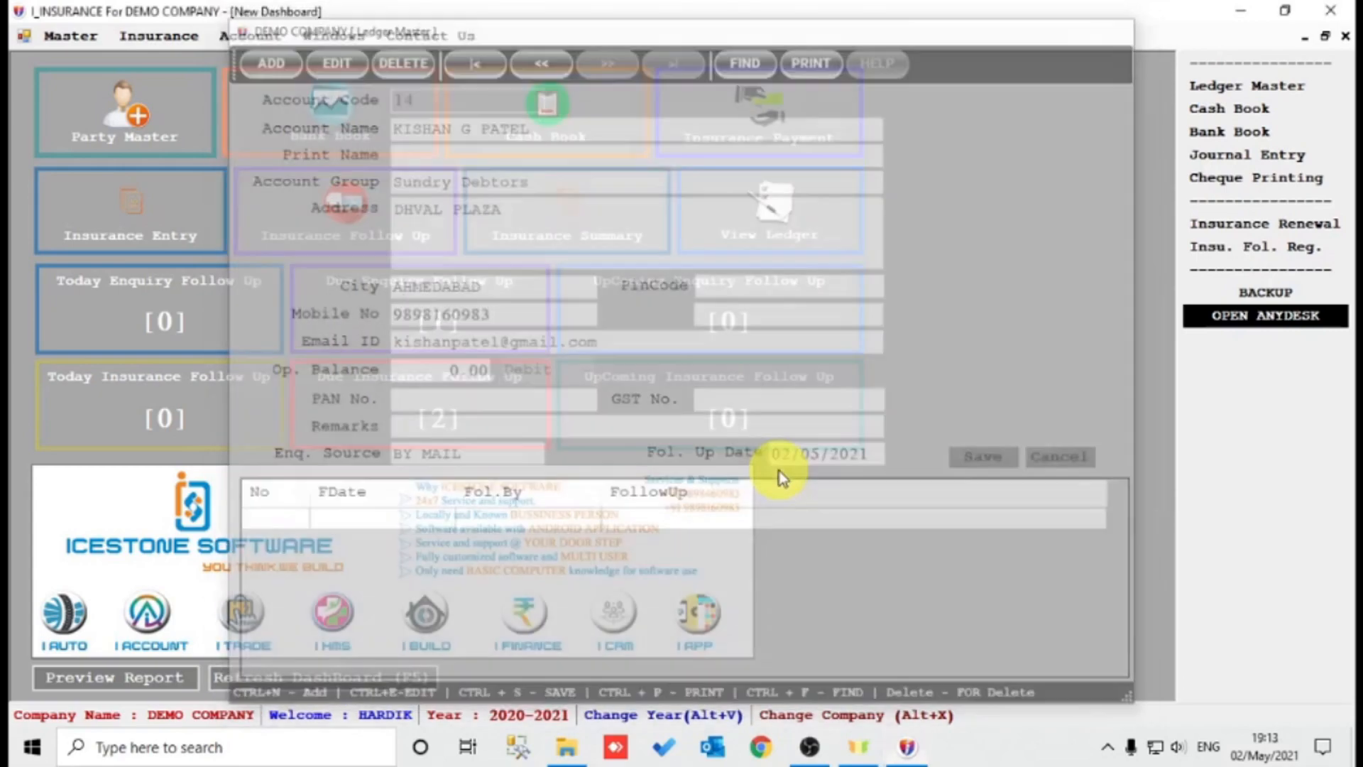
# From today's enquiry follow-ups, add the remark 'CALL AFTER 2 DAY FOR INSURANCE RENEWAL' to the client and save.
pyautogui.click(348, 678)
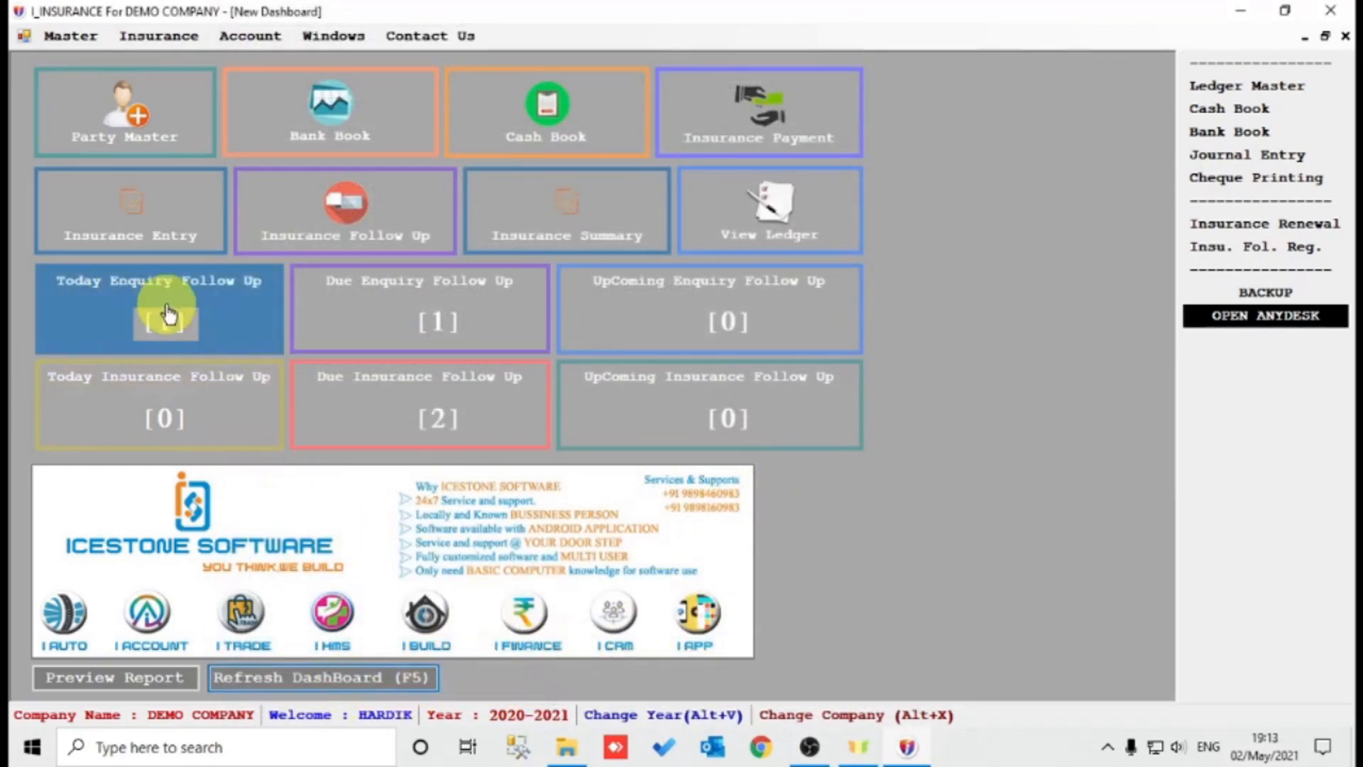
pyautogui.click(211, 314)
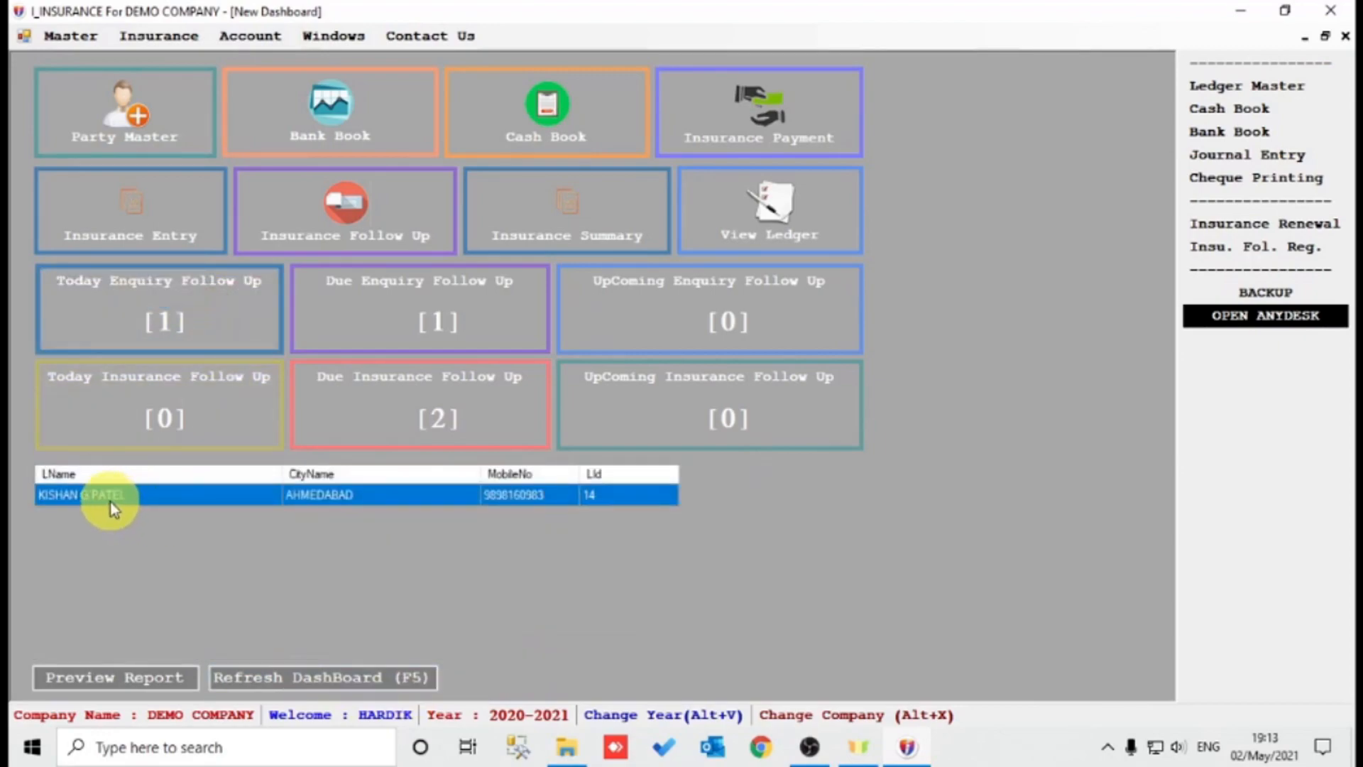
pyautogui.doubleClick(197, 497)
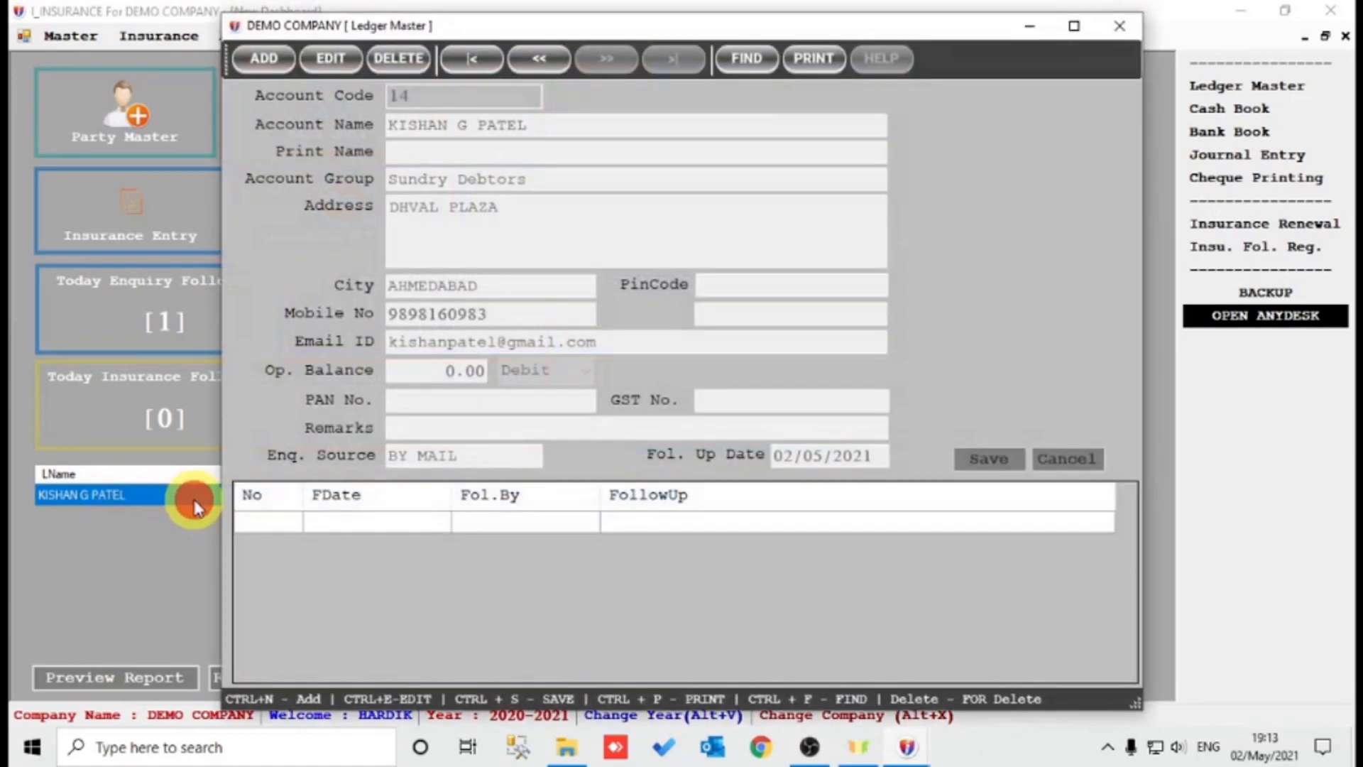
pyautogui.click(321, 63)
pyautogui.click(268, 521)
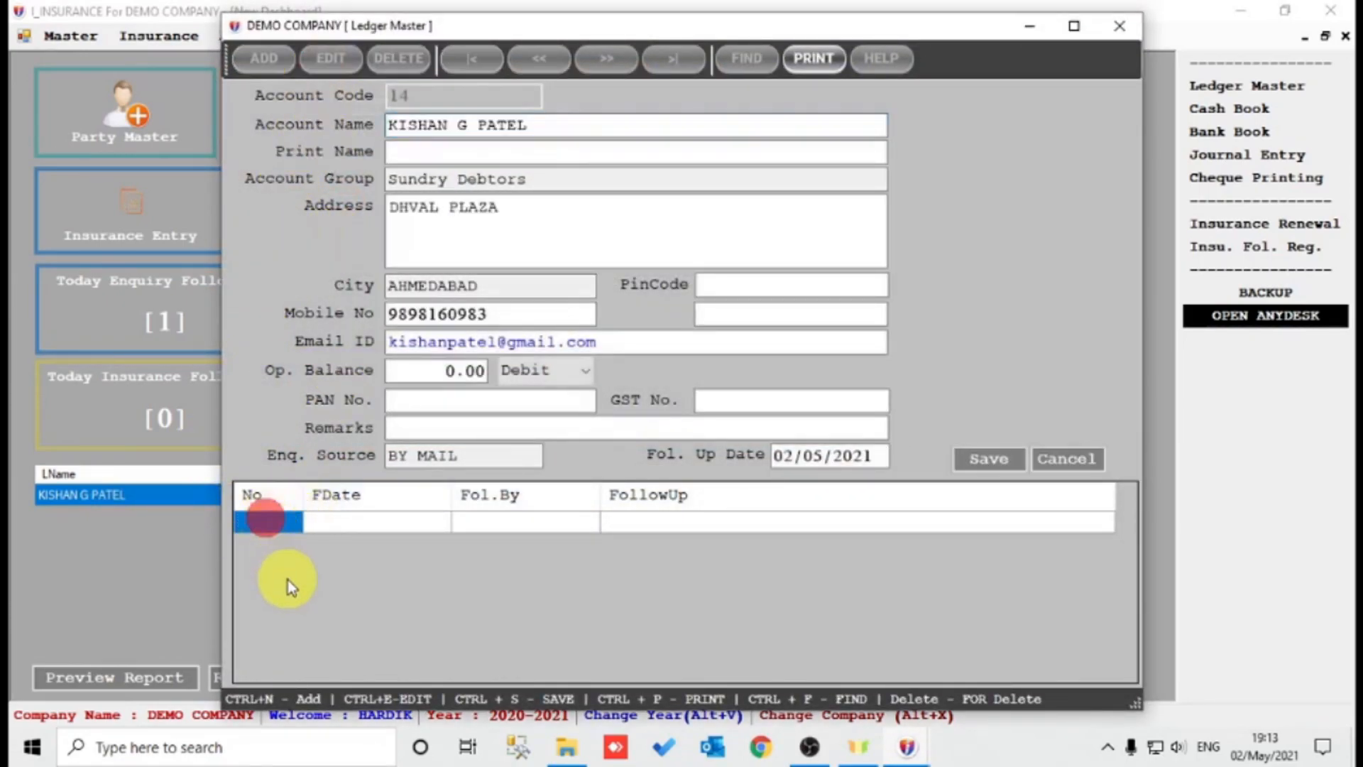
pyautogui.press('Return')
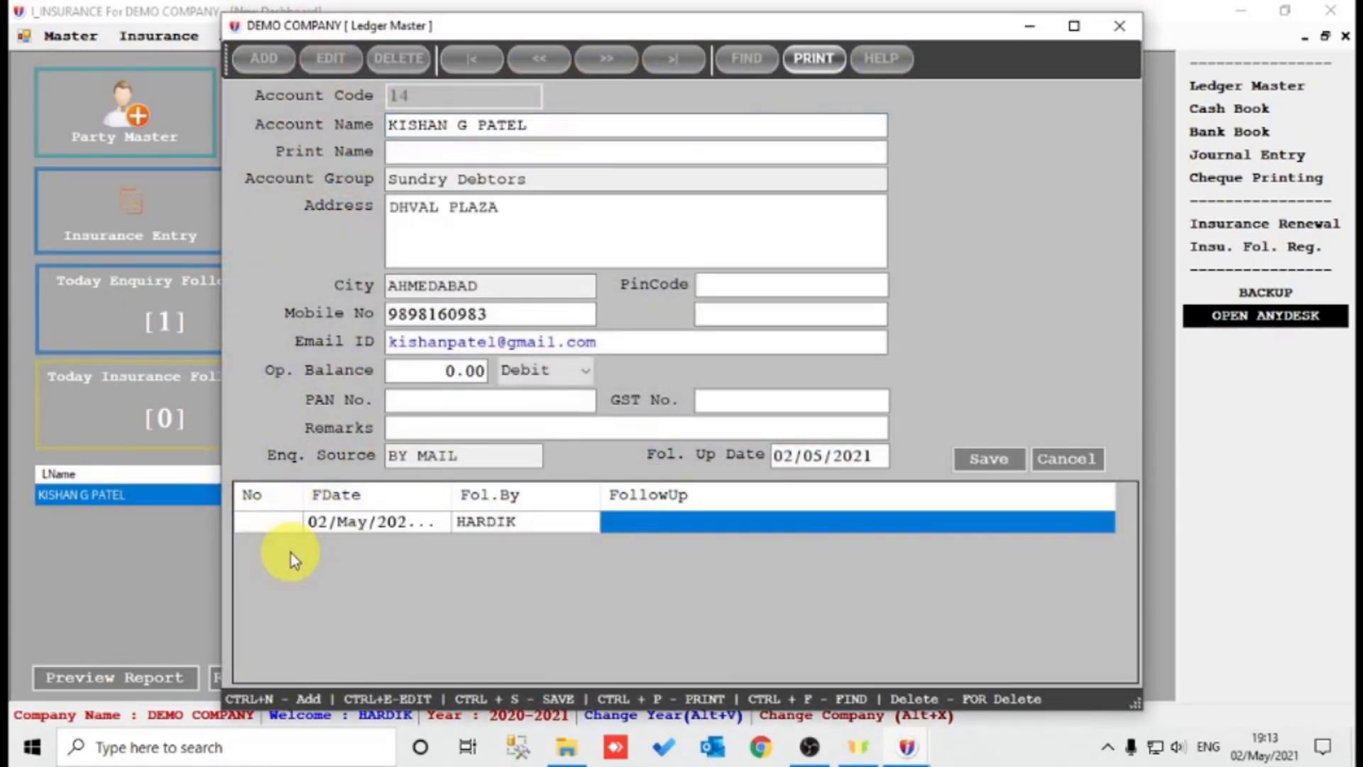
pyautogui.write('CAL')
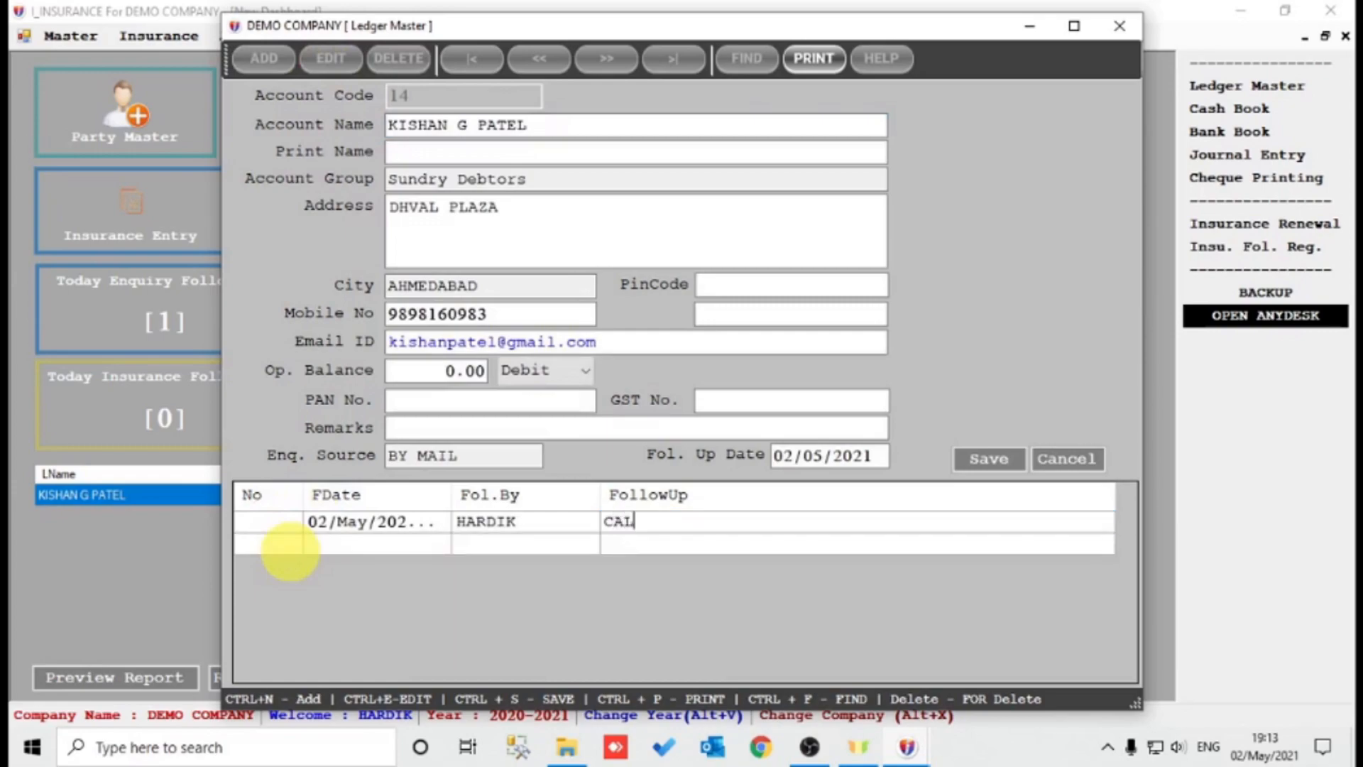
pyautogui.write('L AFTER 2 DAY FOR INSURANC')
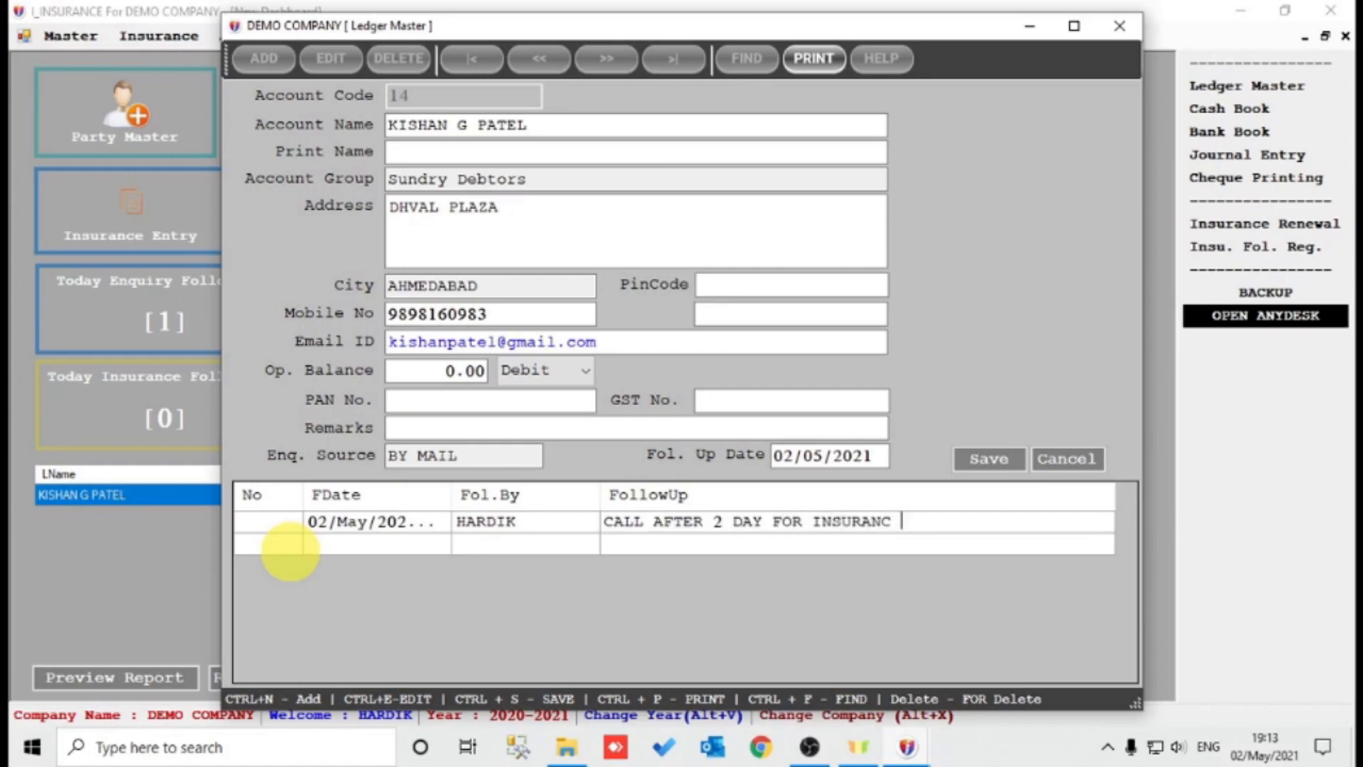
pyautogui.press('BackSpace')
pyautogui.write('E RENEWAL')
pyautogui.press('Return')
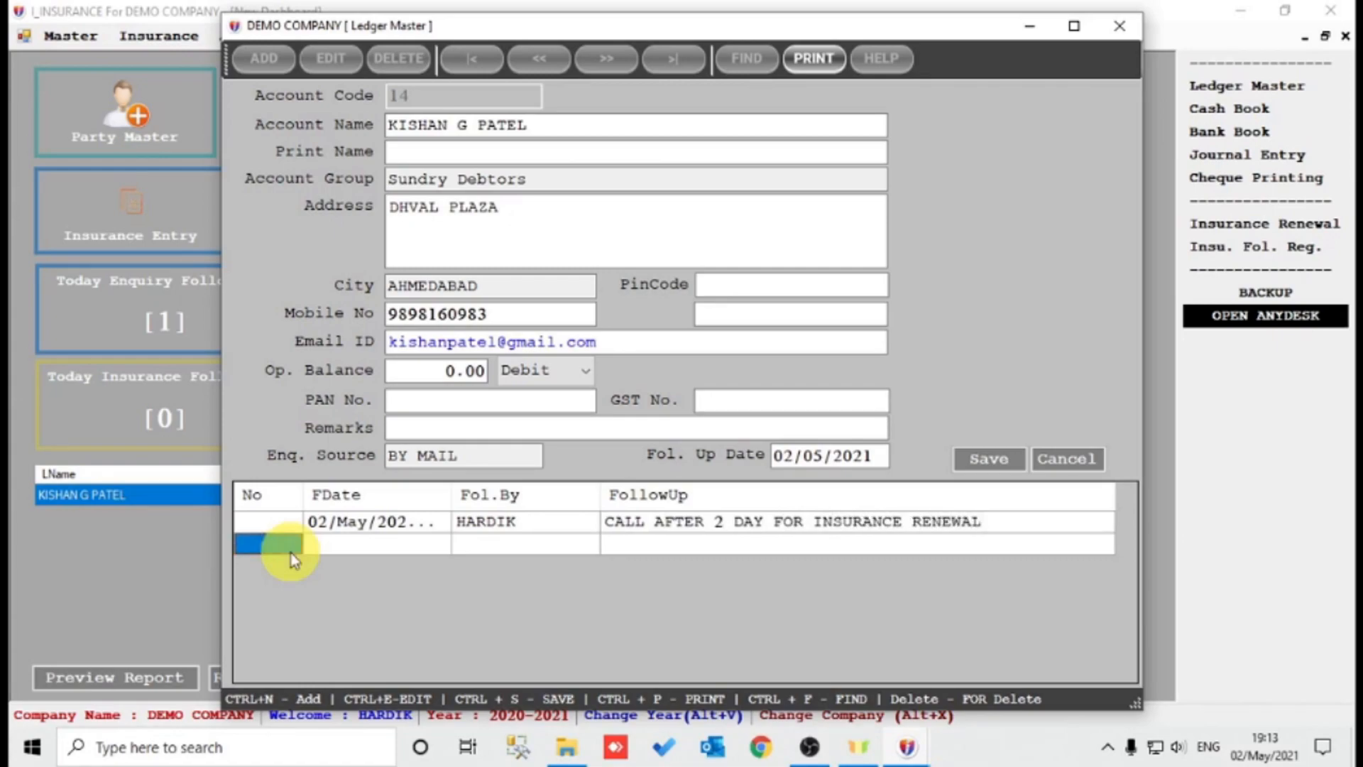
pyautogui.press('Tab')
pyautogui.press('Return')
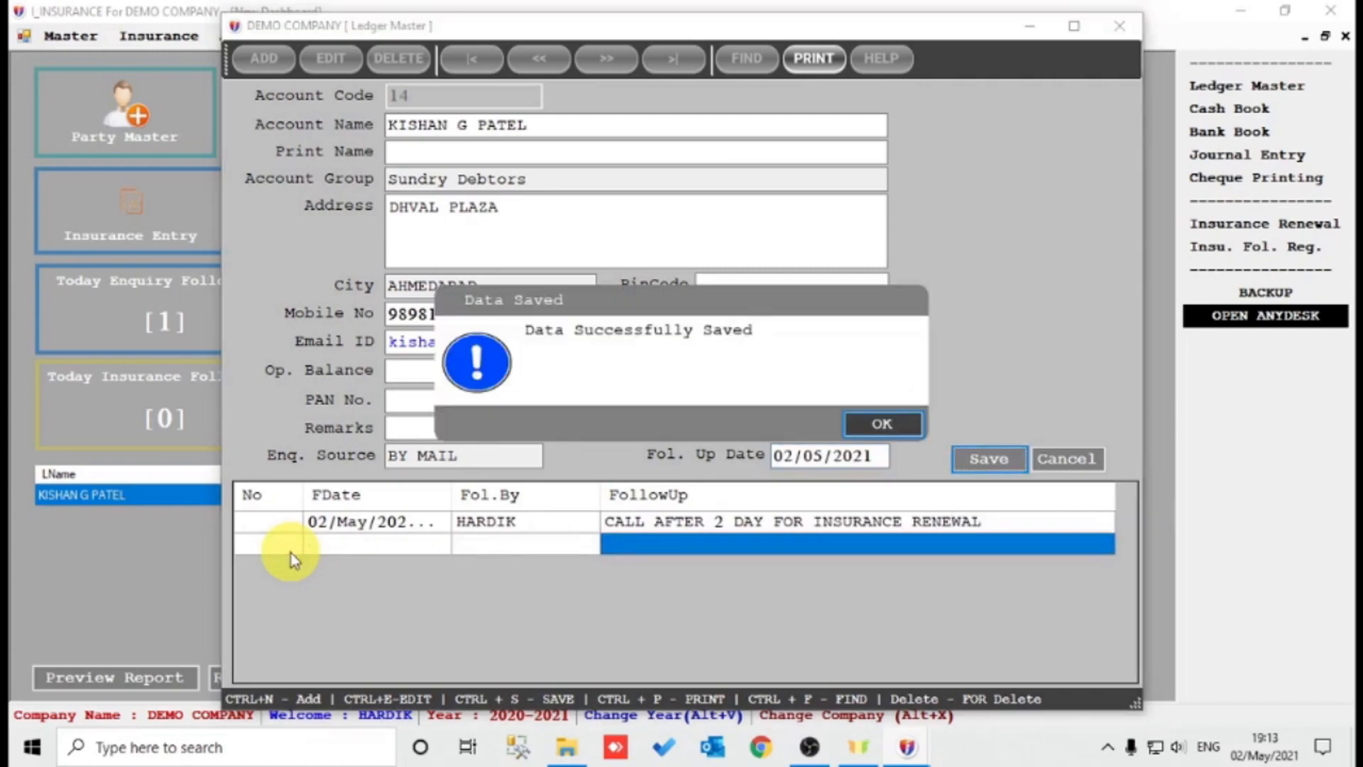
pyautogui.press('Return')
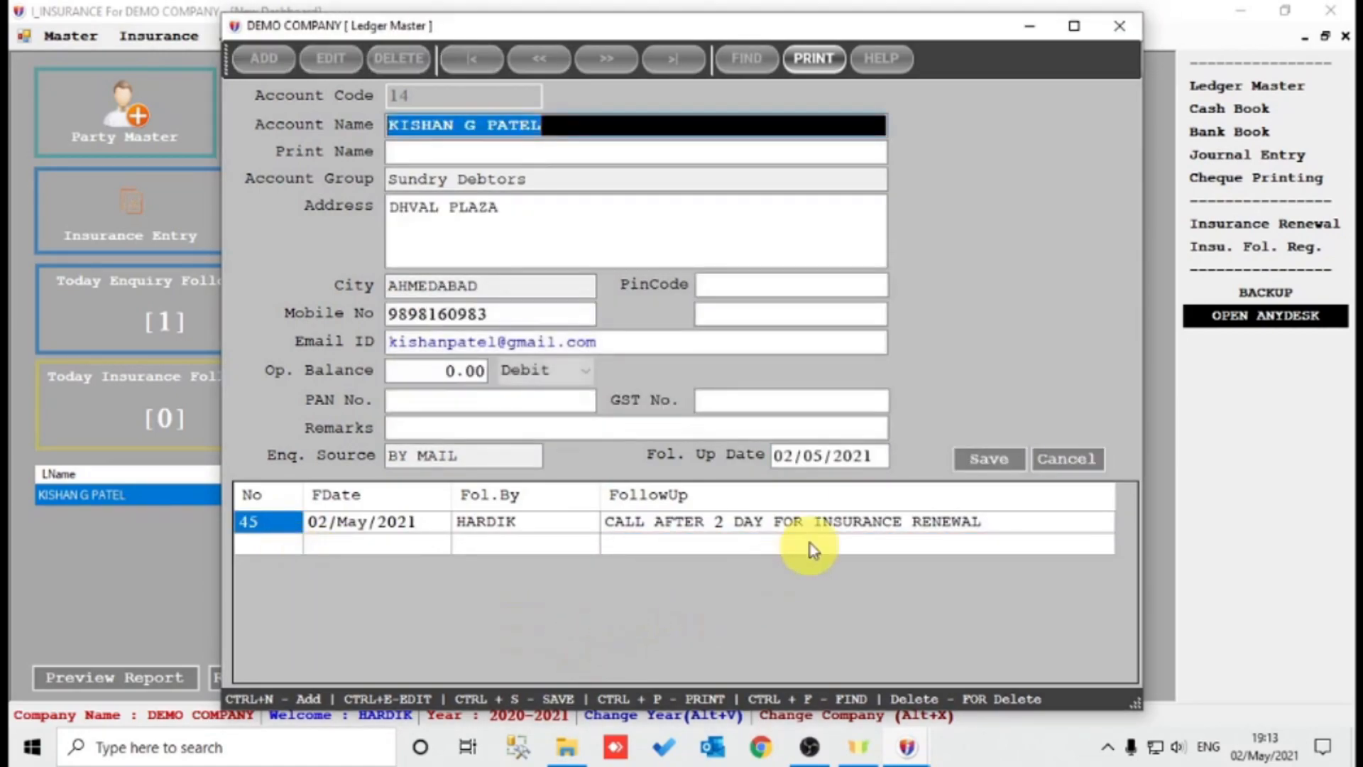
# Change the follow-up date to 04/05/2021, save, refresh and list upcoming enquiry follow-ups.
pyautogui.click(787, 449)
pyautogui.write('4')
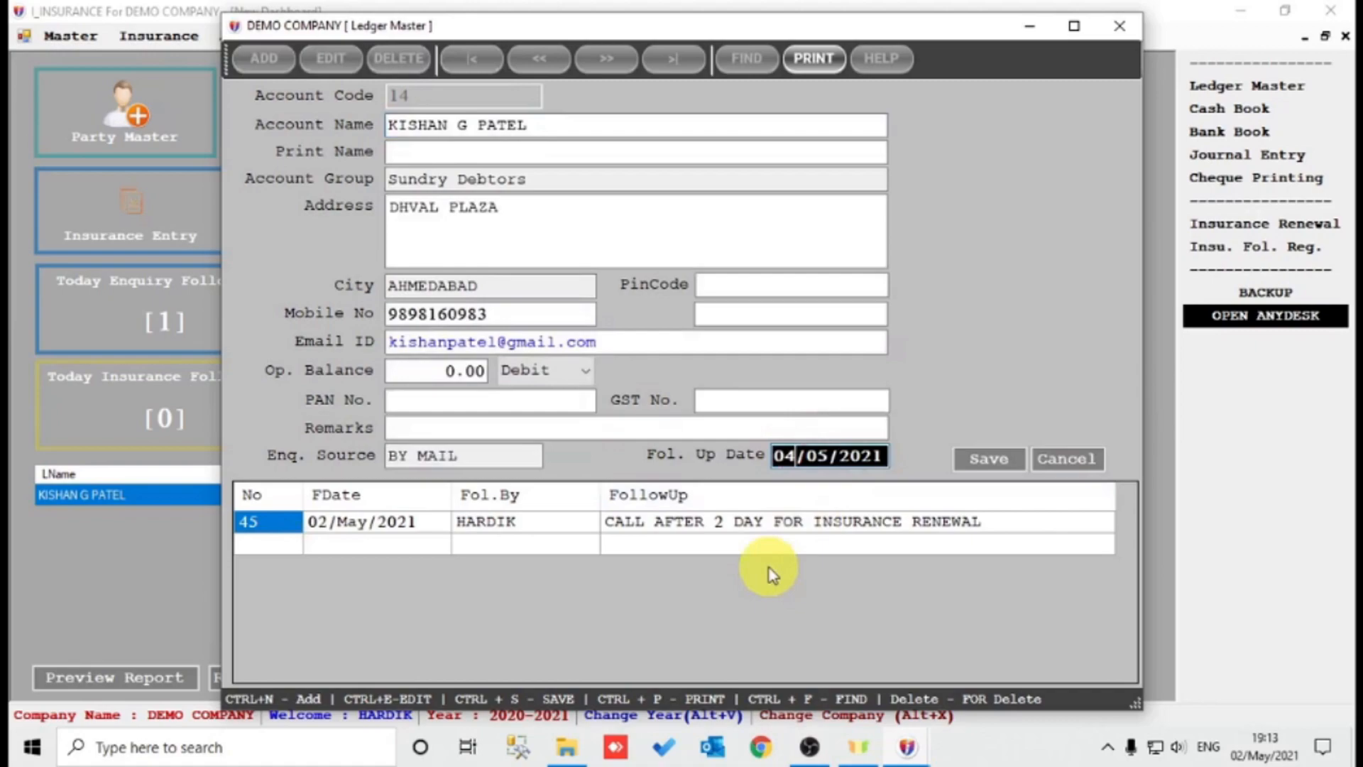
pyautogui.hotkey('ctrl', 's')
pyautogui.press('Return')
pyautogui.press('Escape')
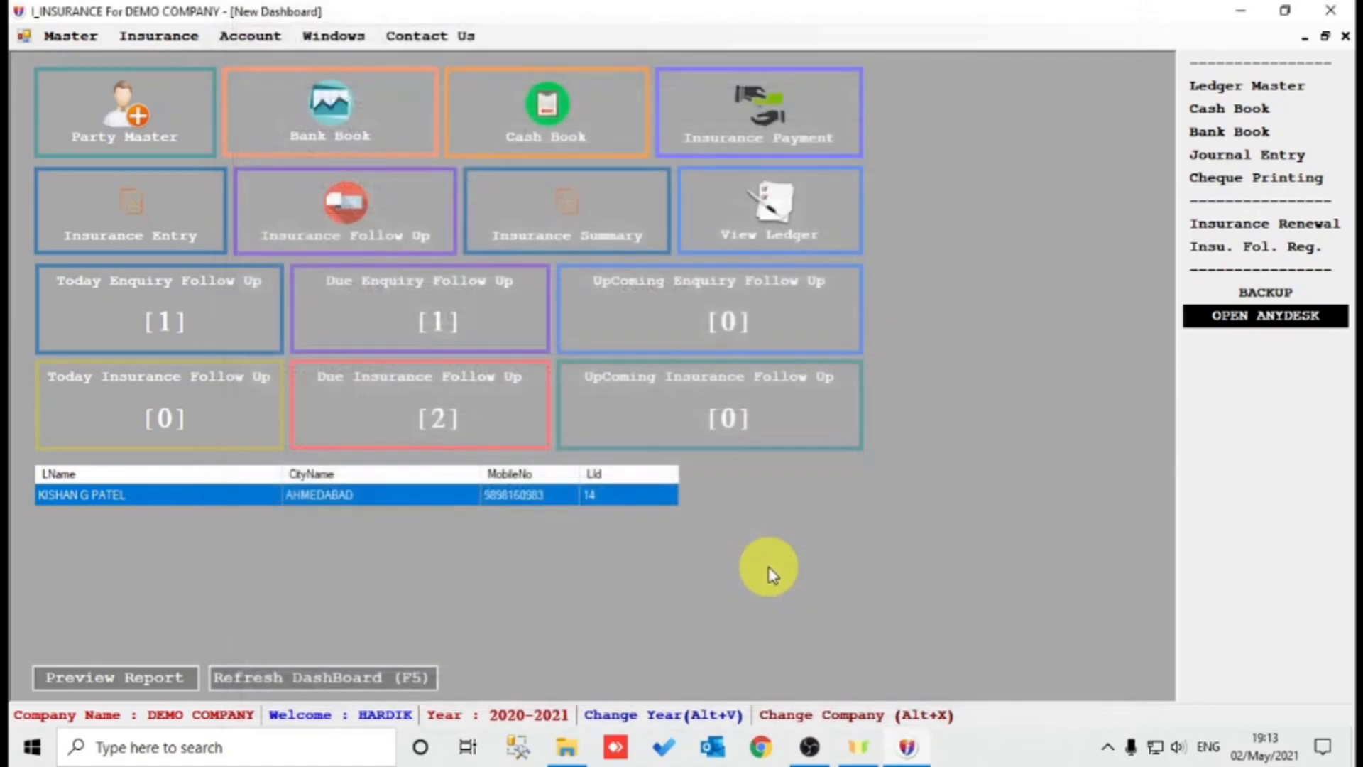
pyautogui.click(331, 682)
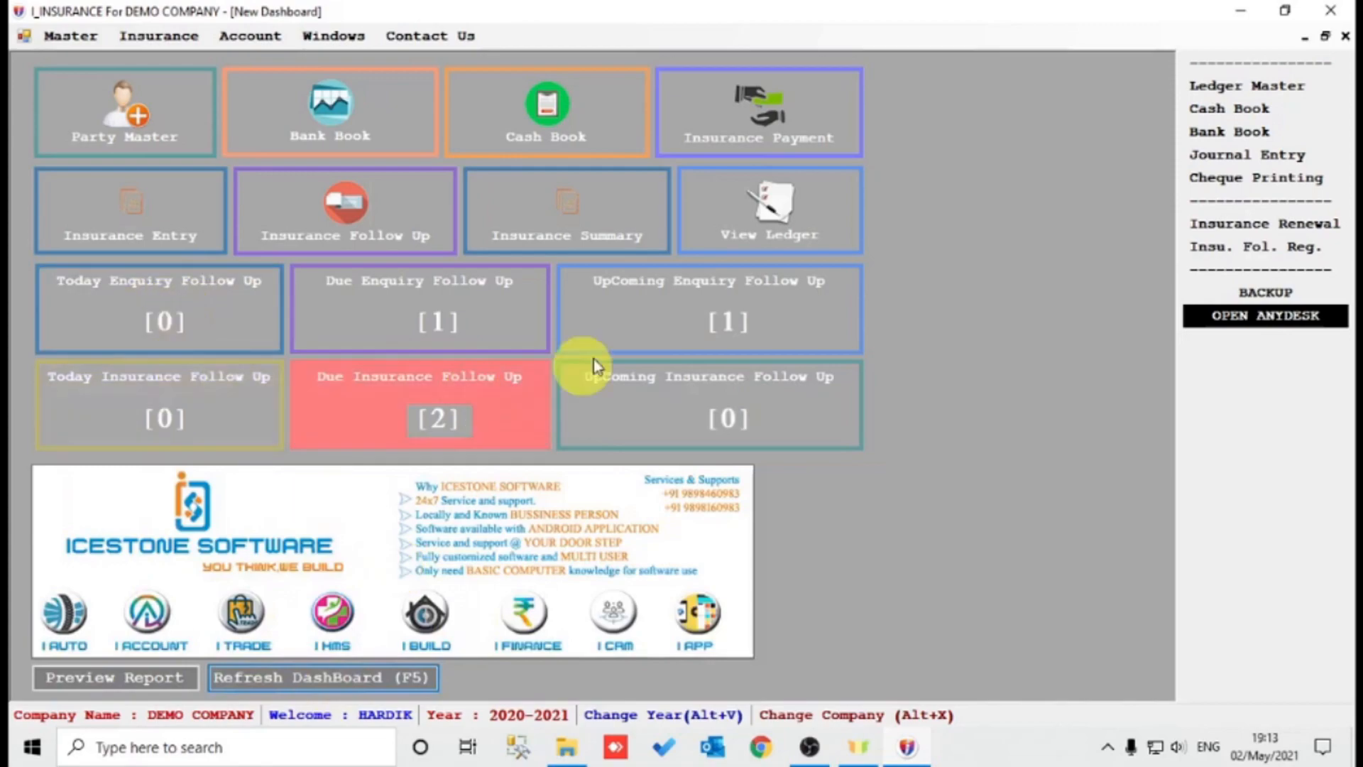
pyautogui.click(648, 314)
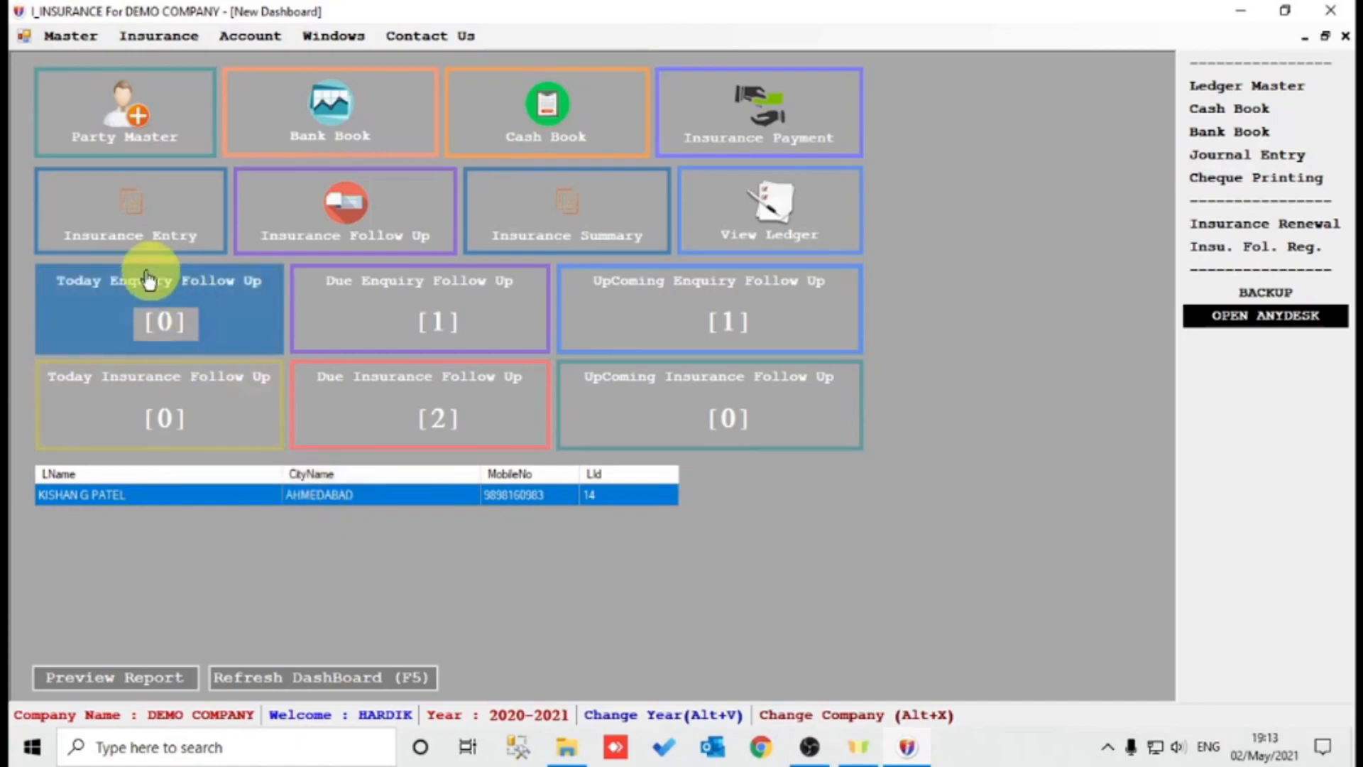
pyautogui.click(106, 231)
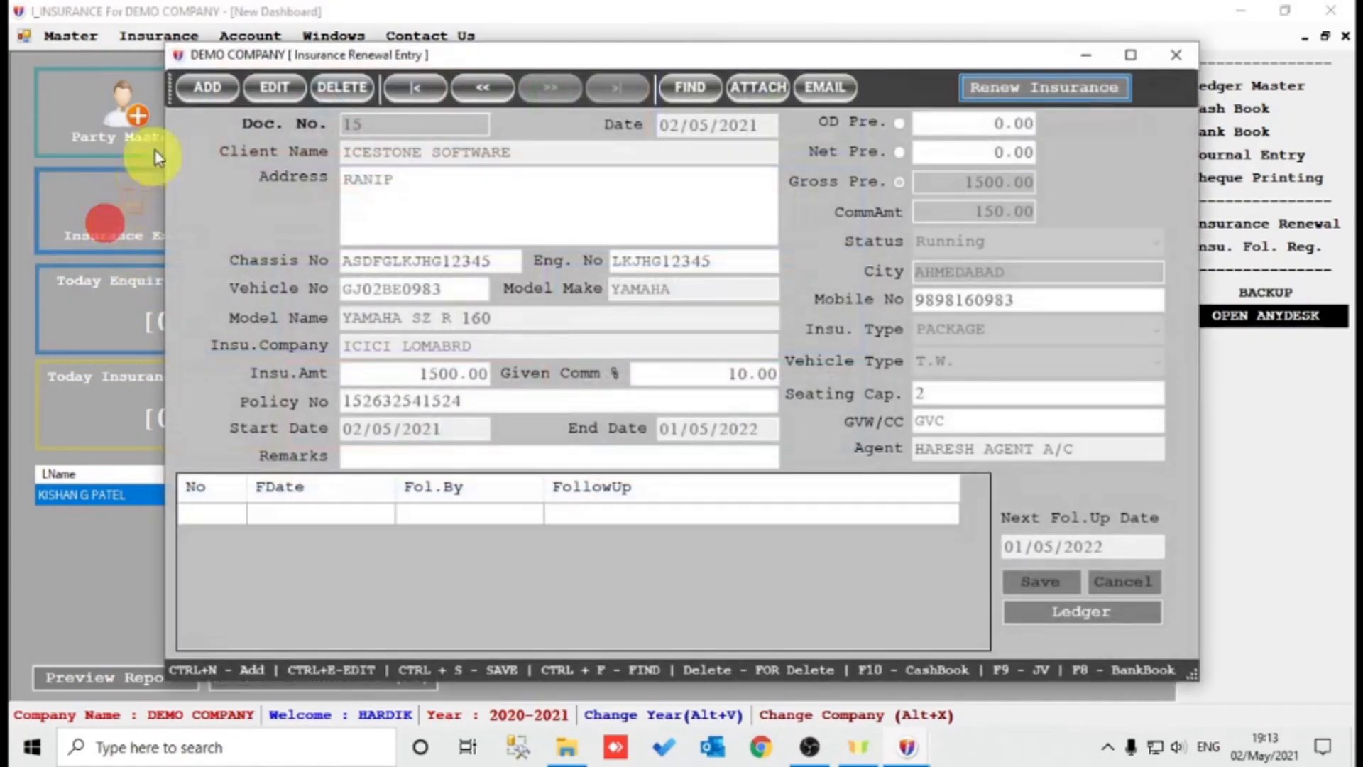
pyautogui.click(202, 87)
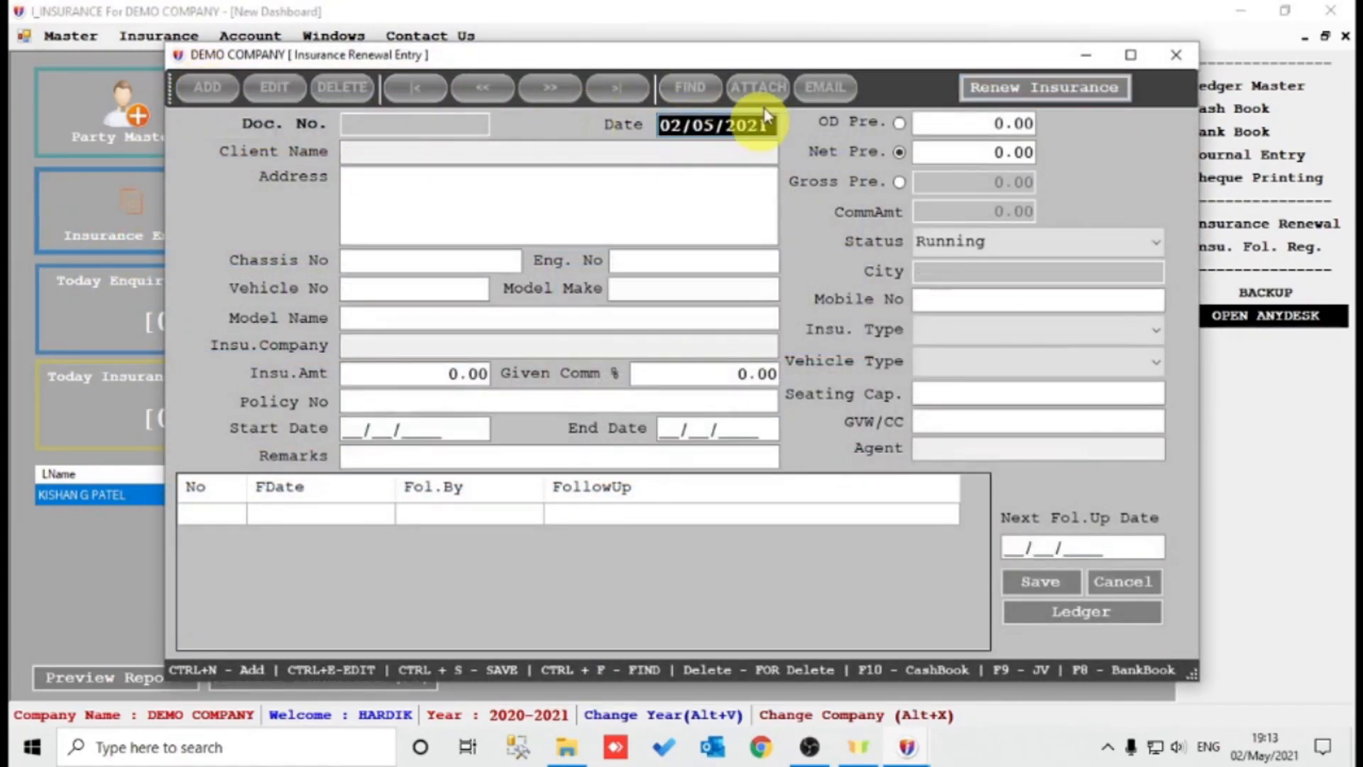
pyautogui.press('Return')
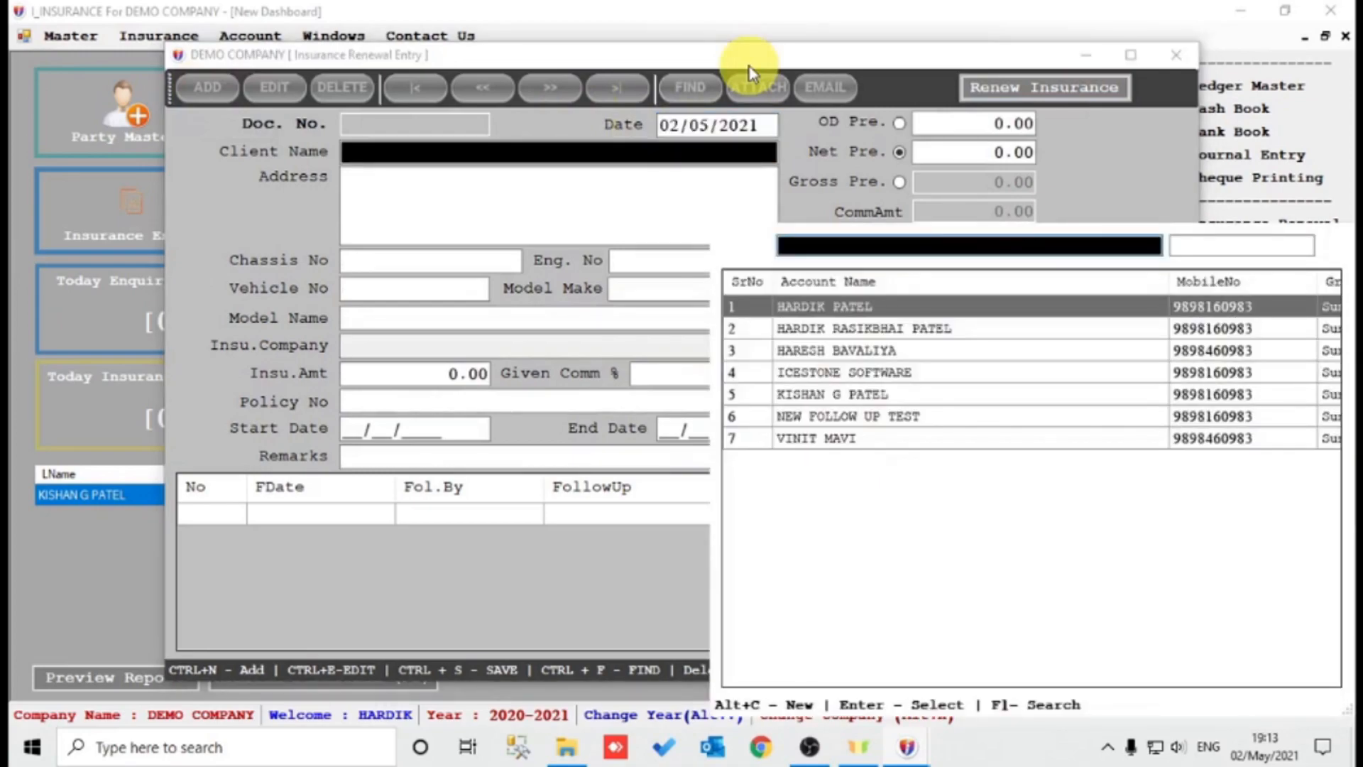
pyautogui.press('Return')
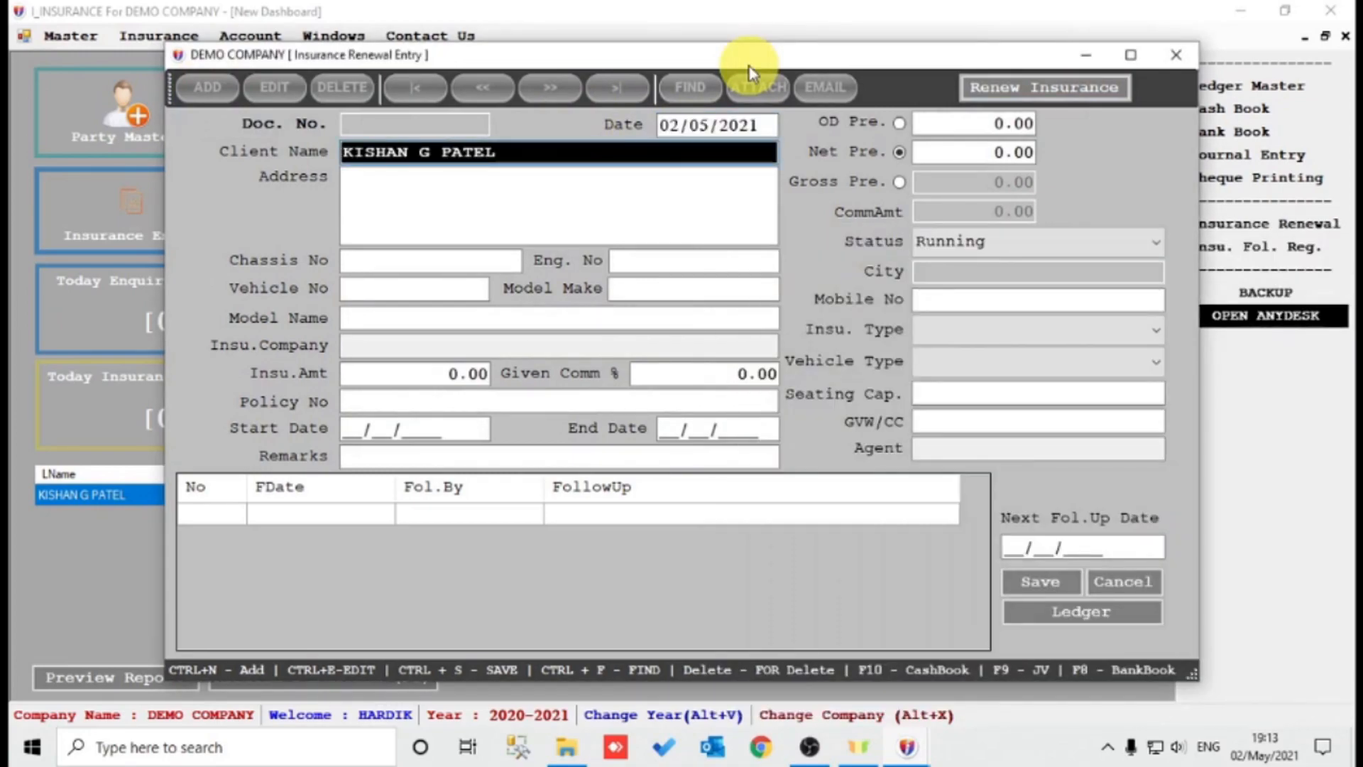
pyautogui.press('Return')
pyautogui.press('Return')
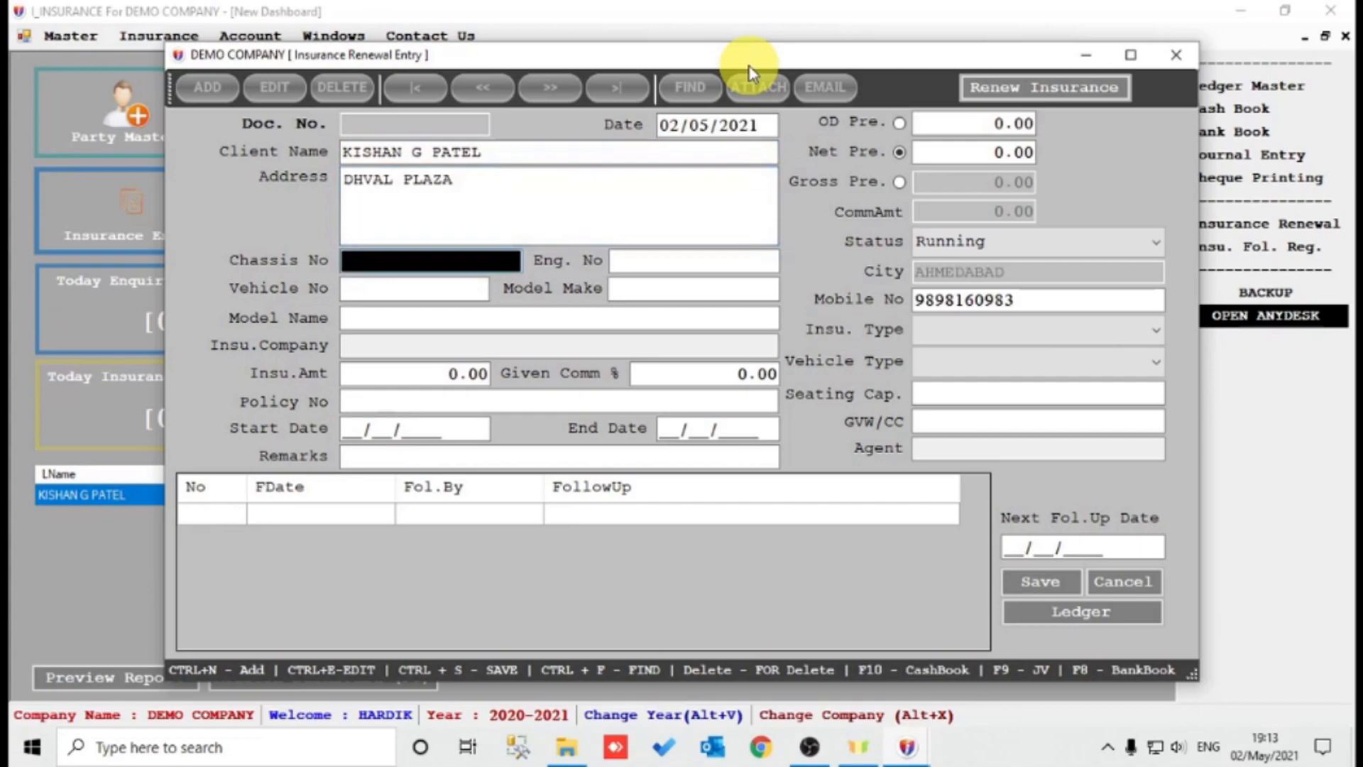
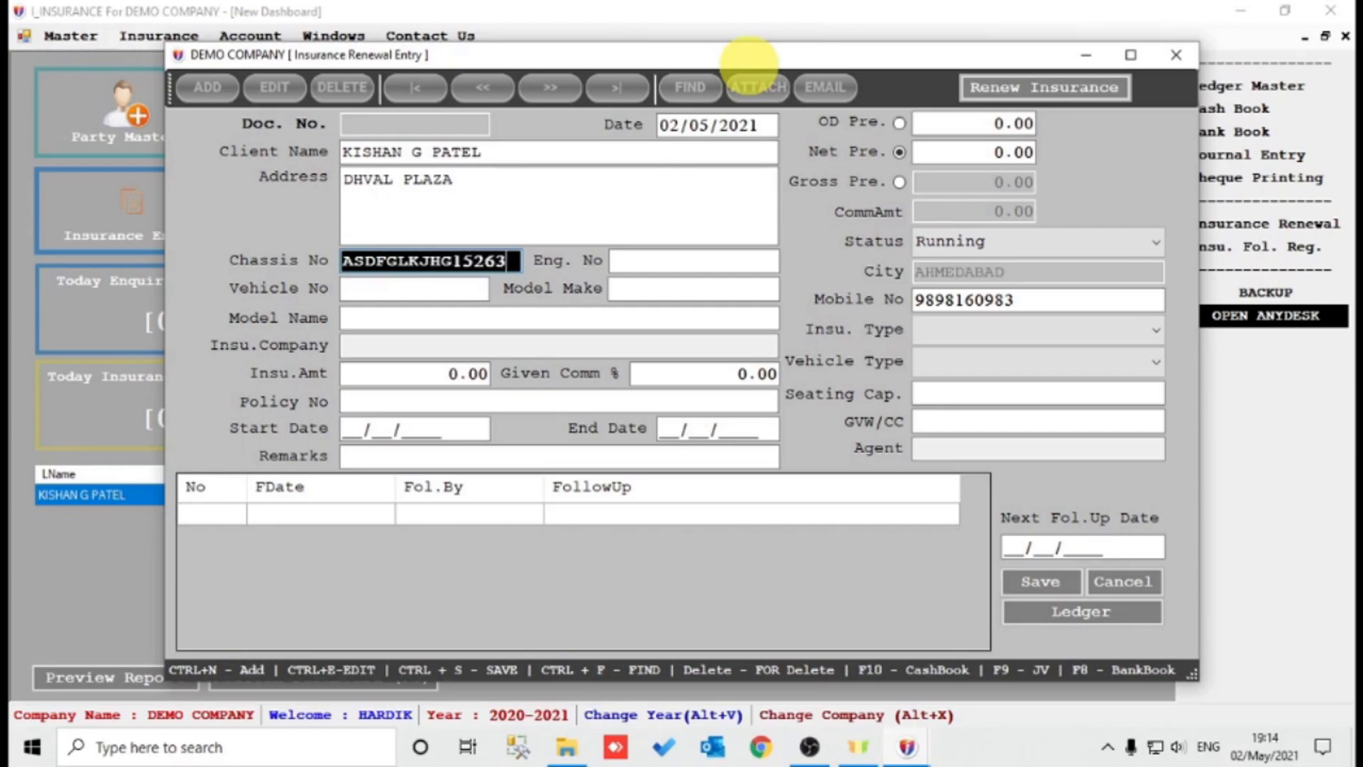
pyautogui.press('Return')
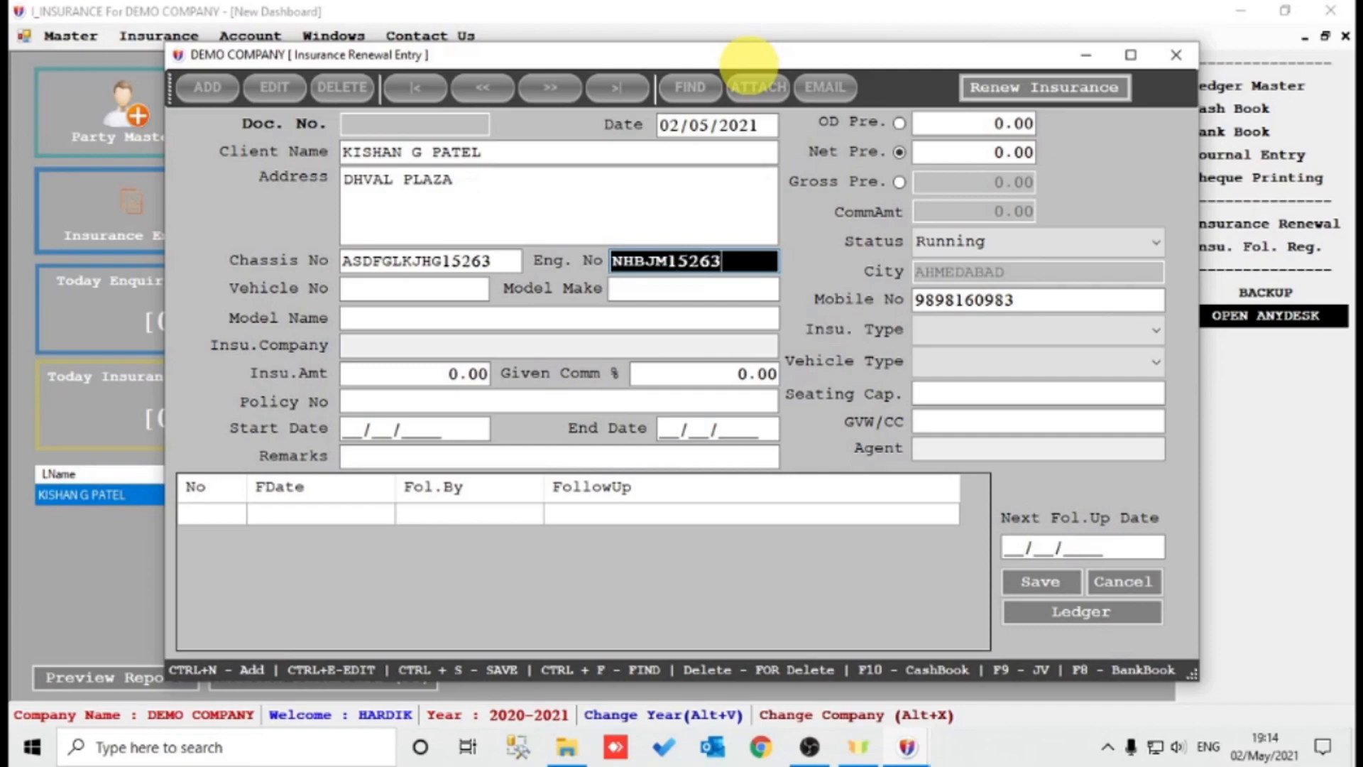
pyautogui.press('Return')
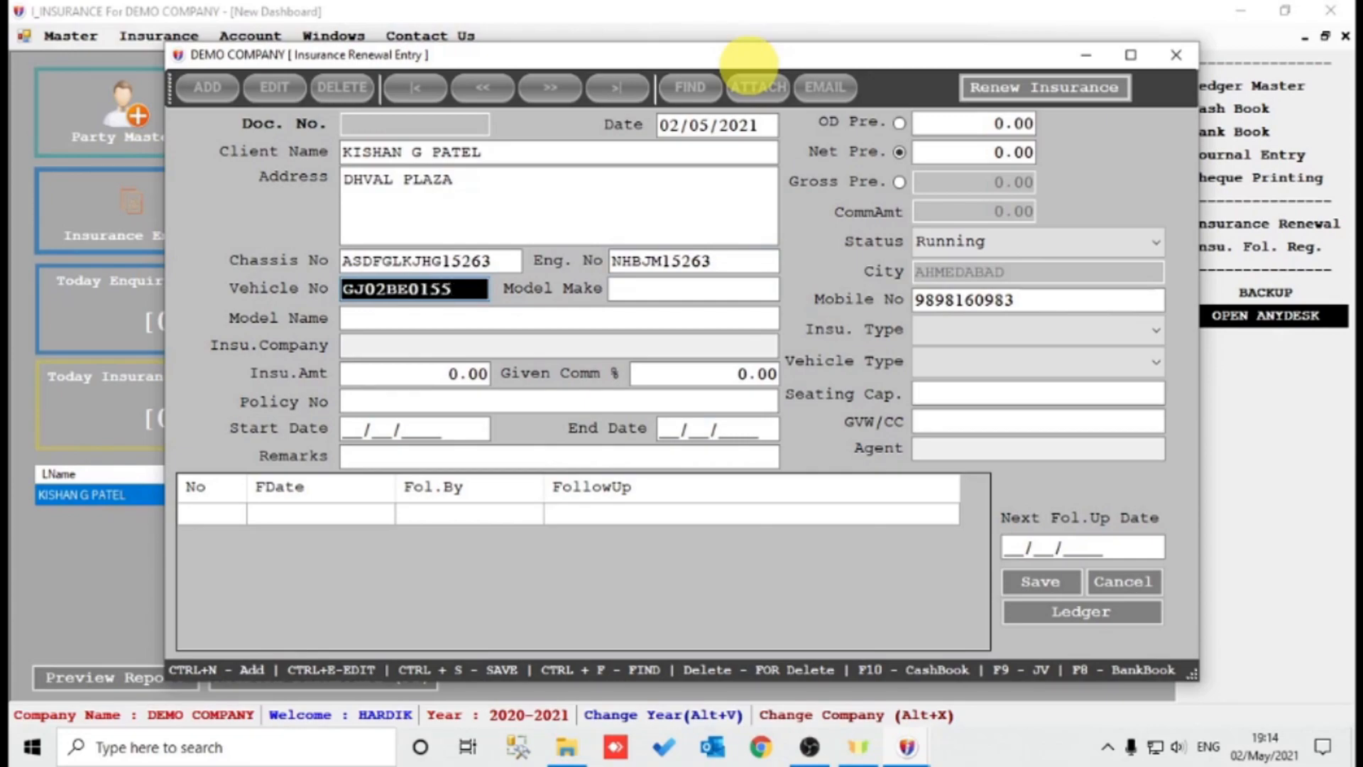
pyautogui.press('Return')
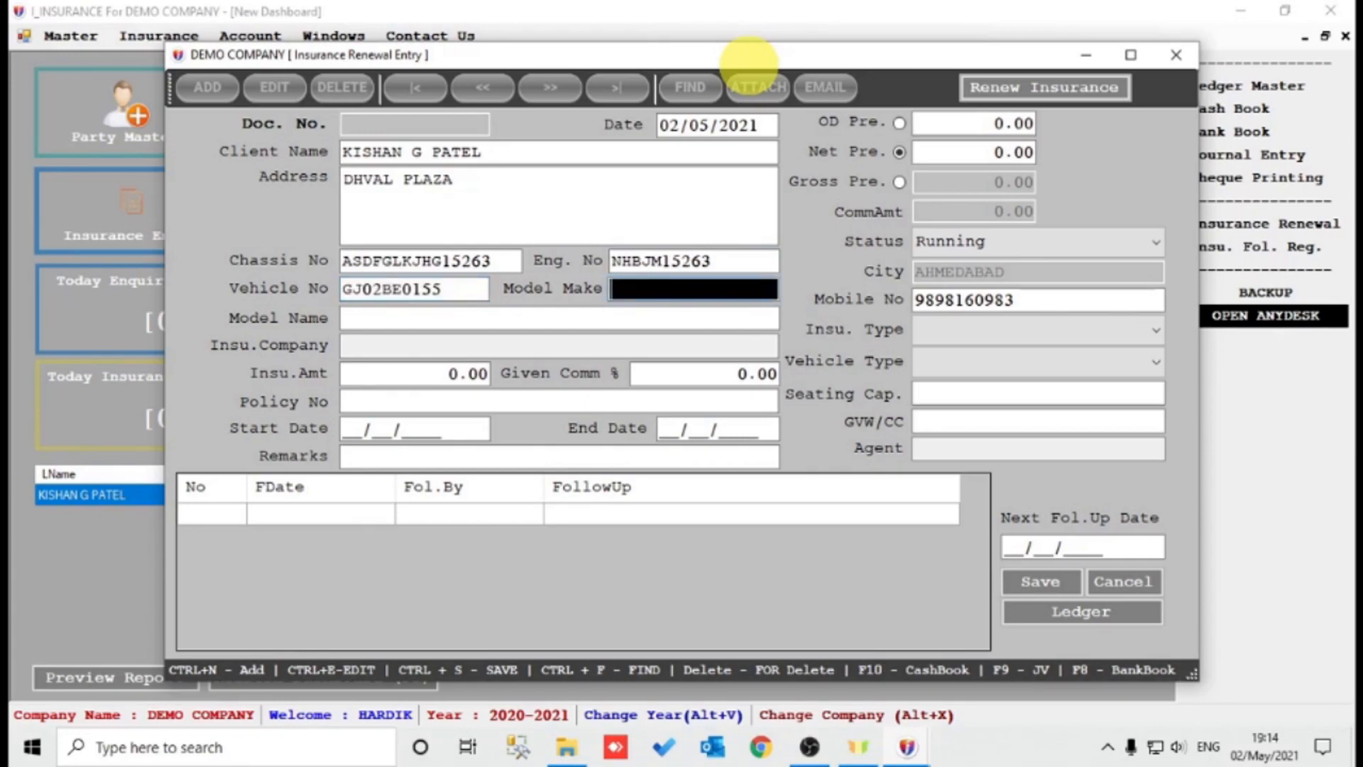
# Enter the vehicle model as YAMAHA SZ R 160, correcting the misspelled make.
pyautogui.write('YAMAHA')
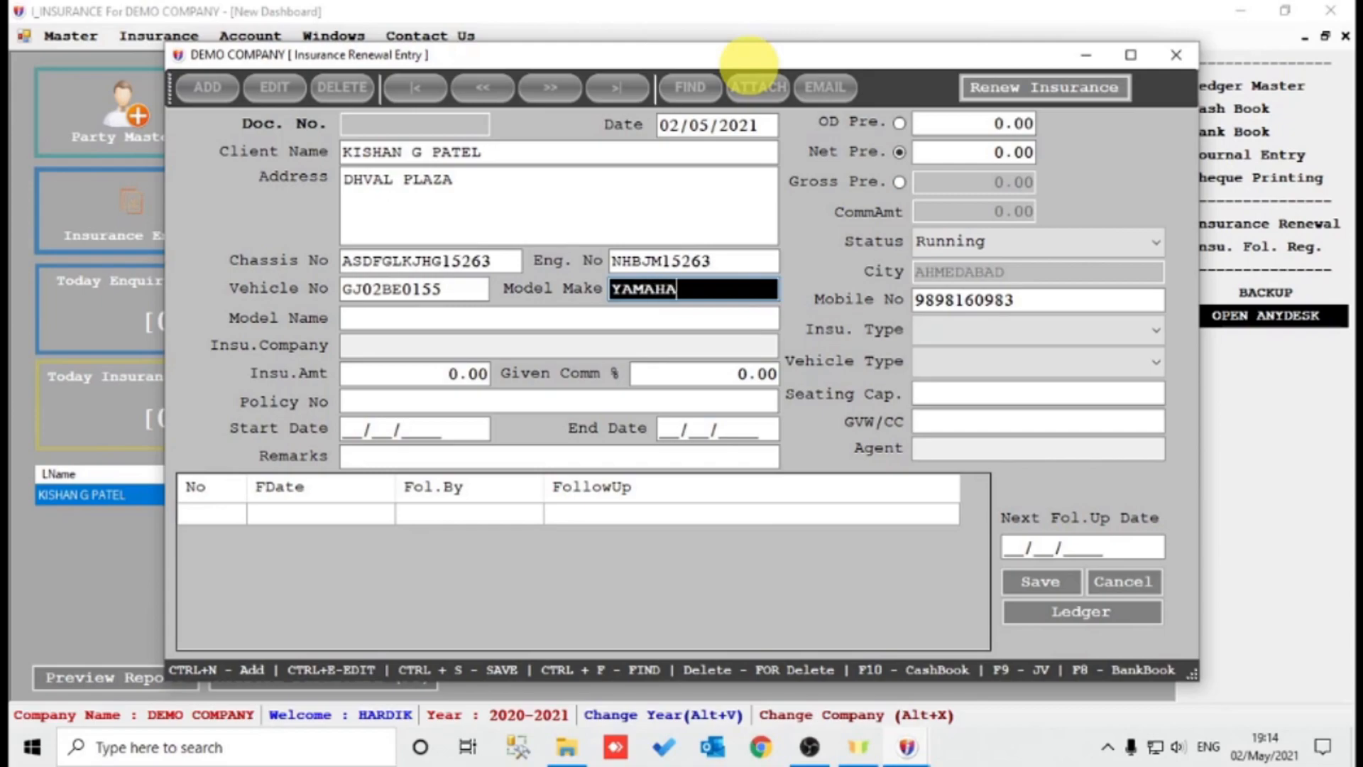
pyautogui.press('Return')
pyautogui.write('SZ R')
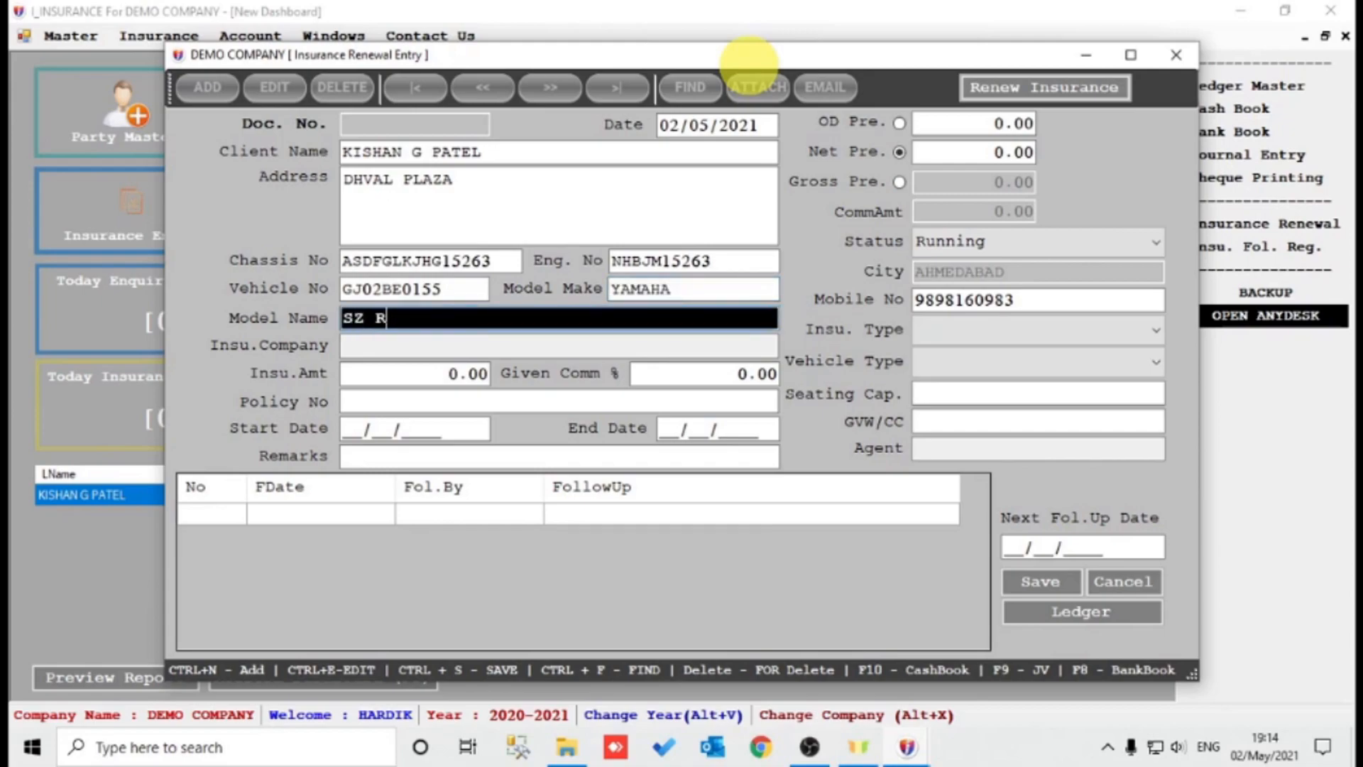
pyautogui.write(' 160')
pyautogui.press('Home')
pyautogui.write('YAAH')
pyautogui.press('Left')
pyautogui.press('Left')
pyautogui.press('Left')
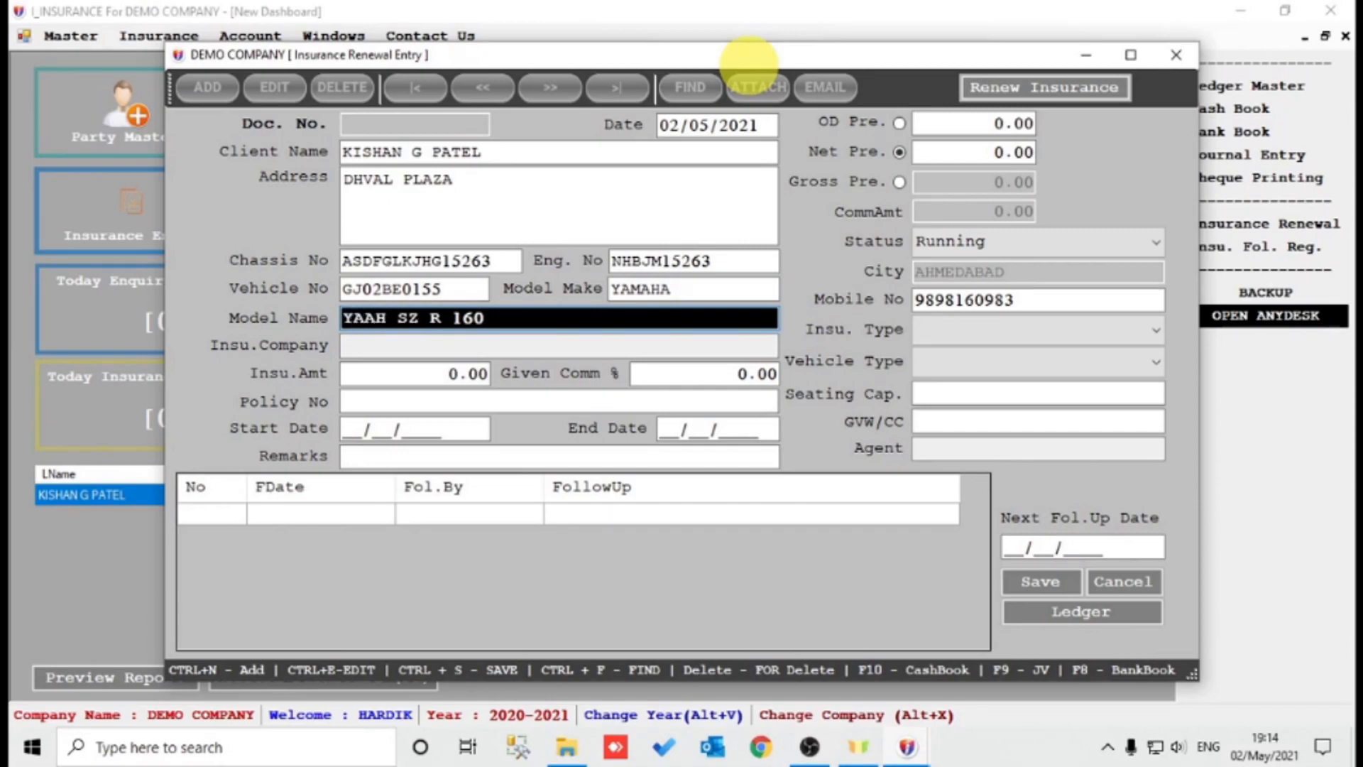
pyautogui.write('M')
pyautogui.press('Right')
pyautogui.press('Right')
pyautogui.write('A')
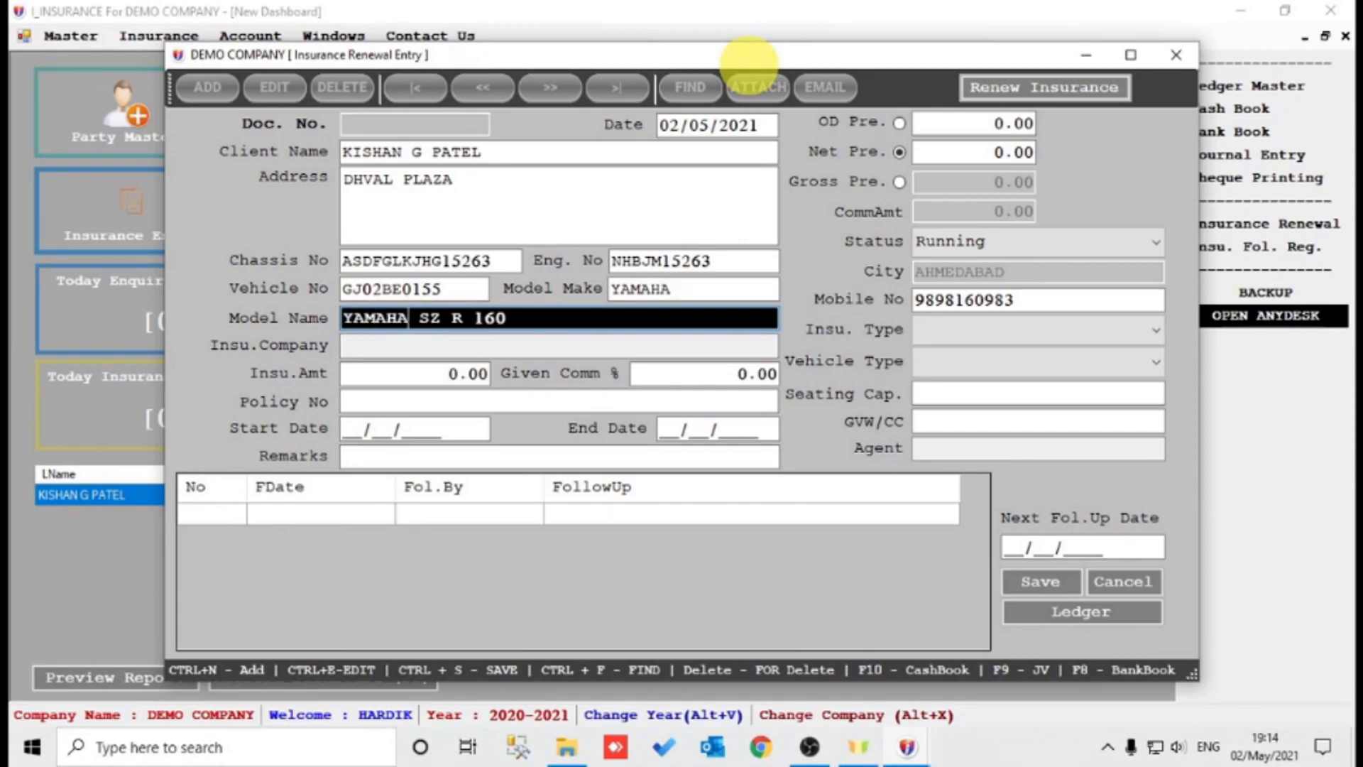
pyautogui.press('Return')
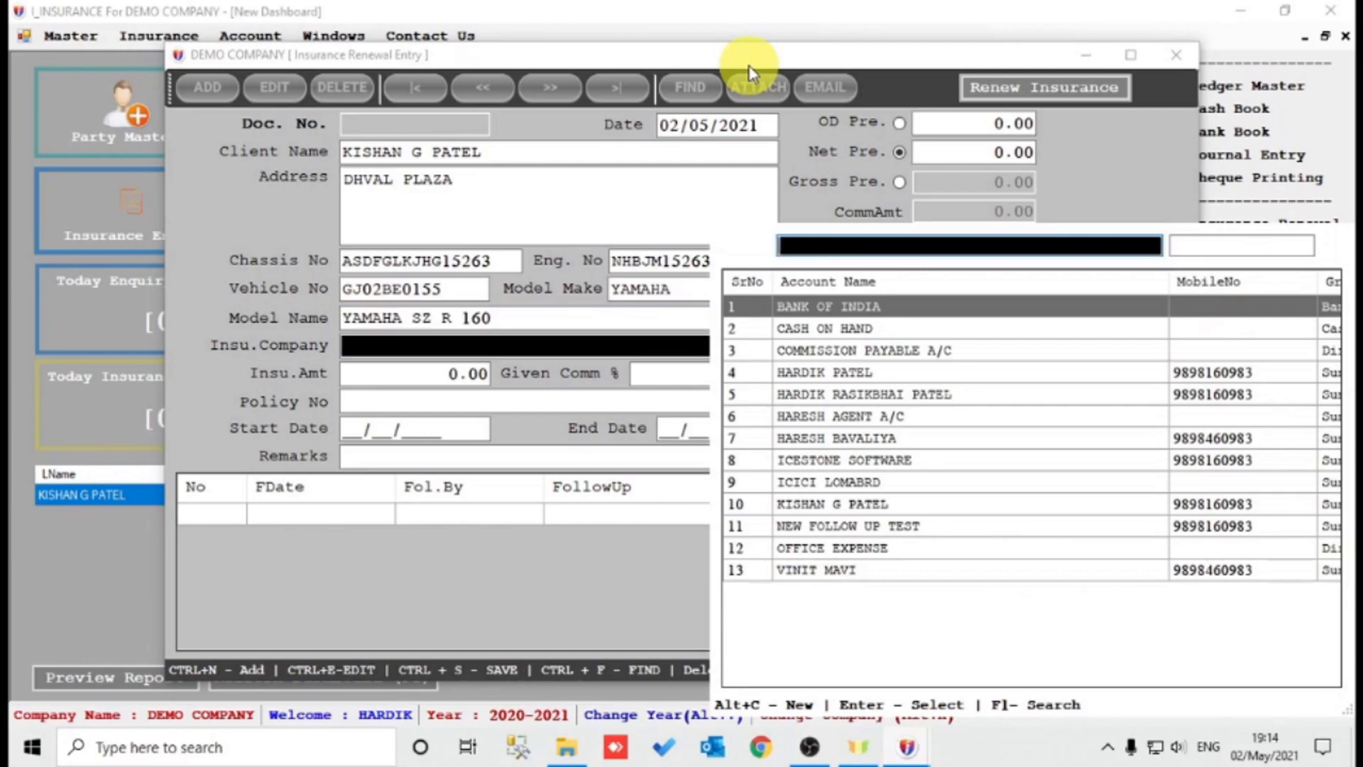
# Set insurer ICICI LOMABRD, amount 1800, 10% commission, the policy number and cover starting 02/05/2021.
pyautogui.write('I')
pyautogui.press('Down')
pyautogui.press('Return')
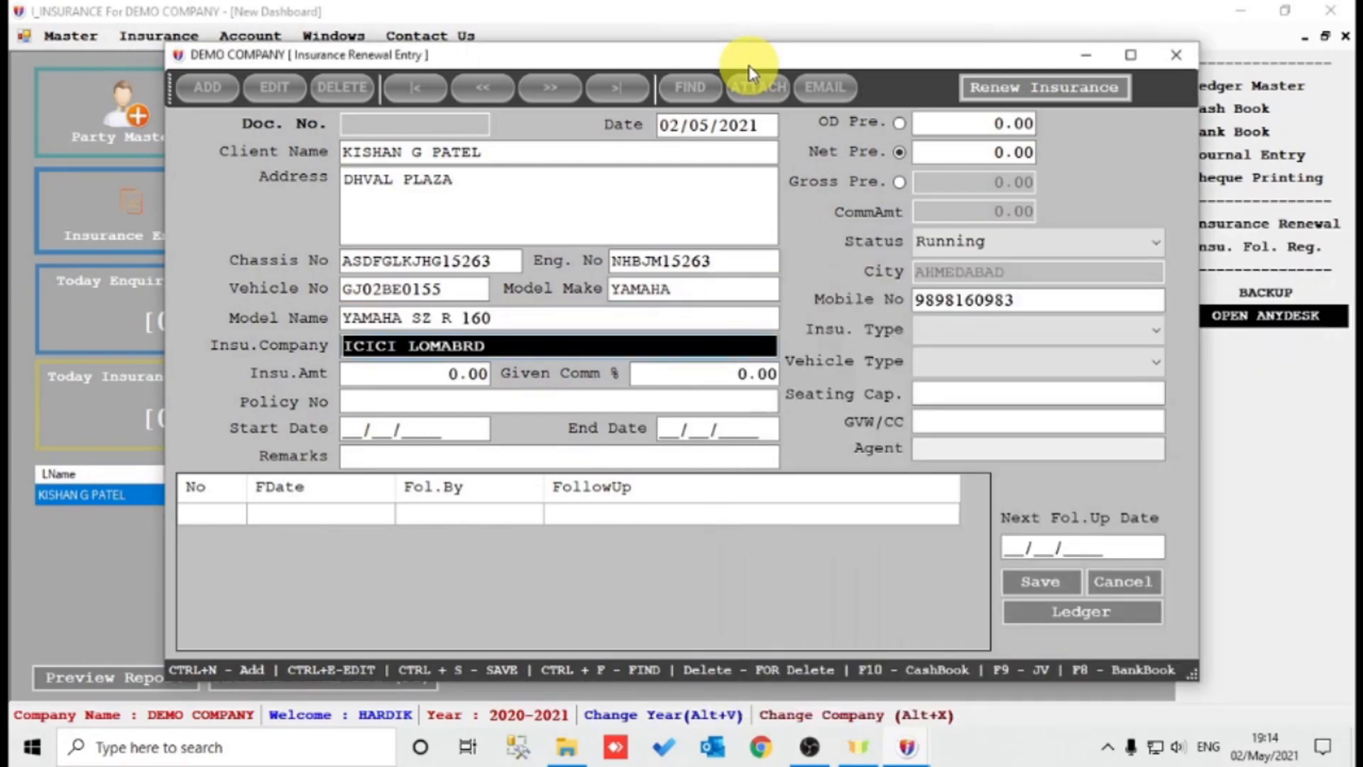
pyautogui.press('Return')
pyautogui.write('1800')
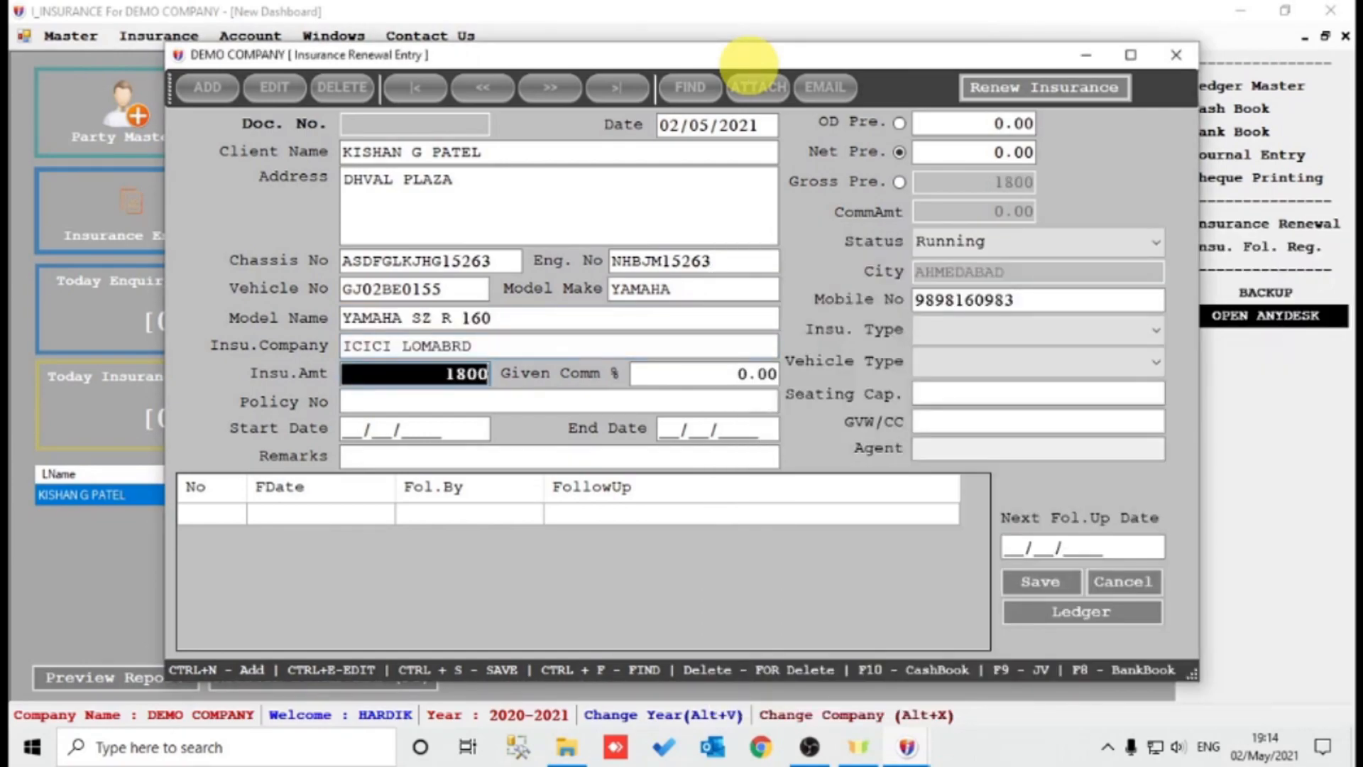
pyautogui.press('Return')
pyautogui.write('10')
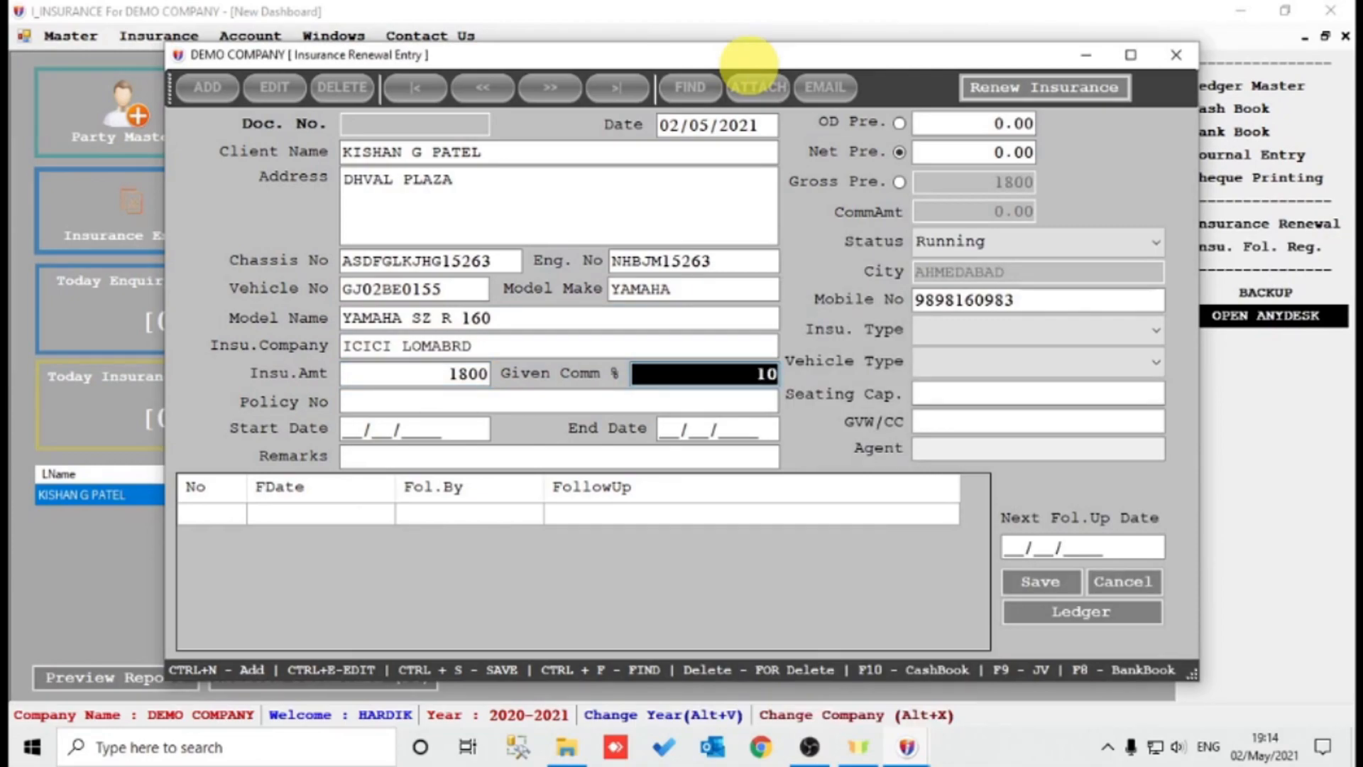
pyautogui.press('Return')
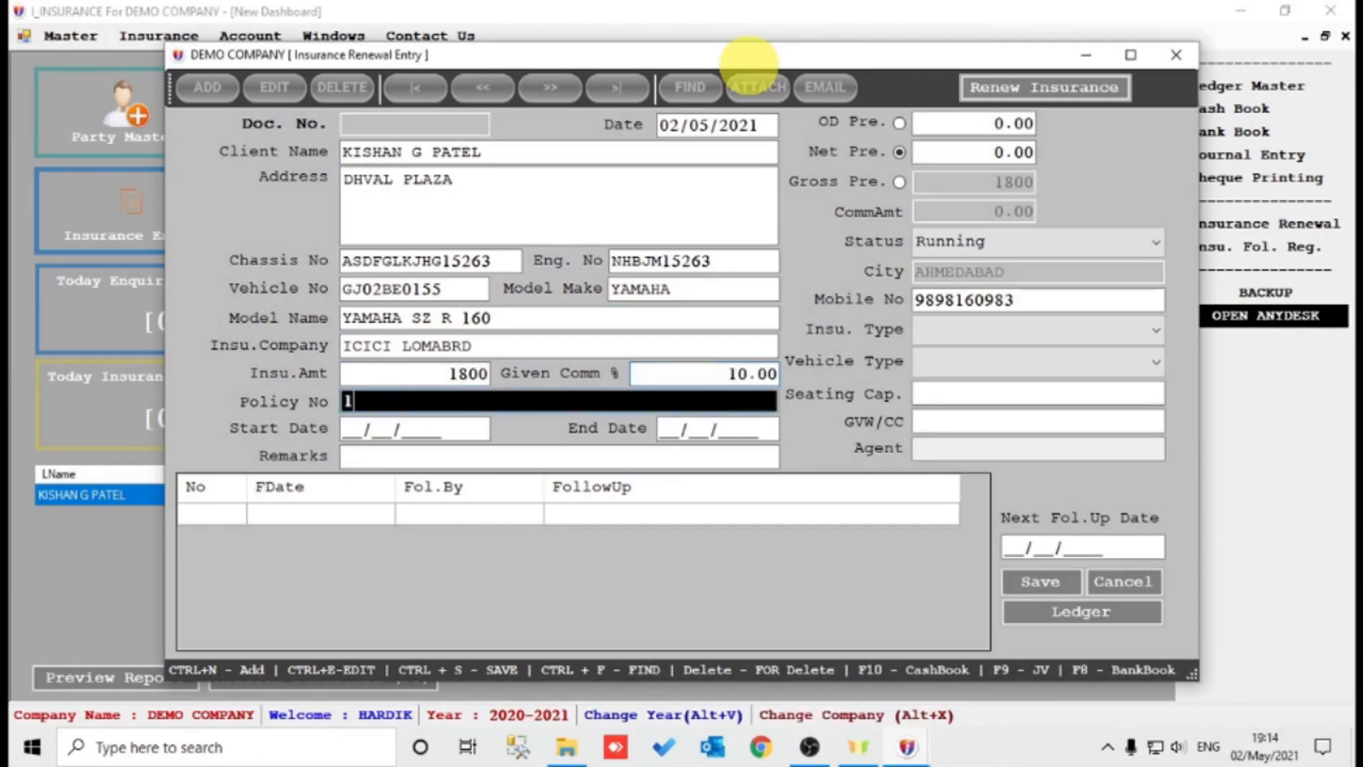
pyautogui.press('Return')
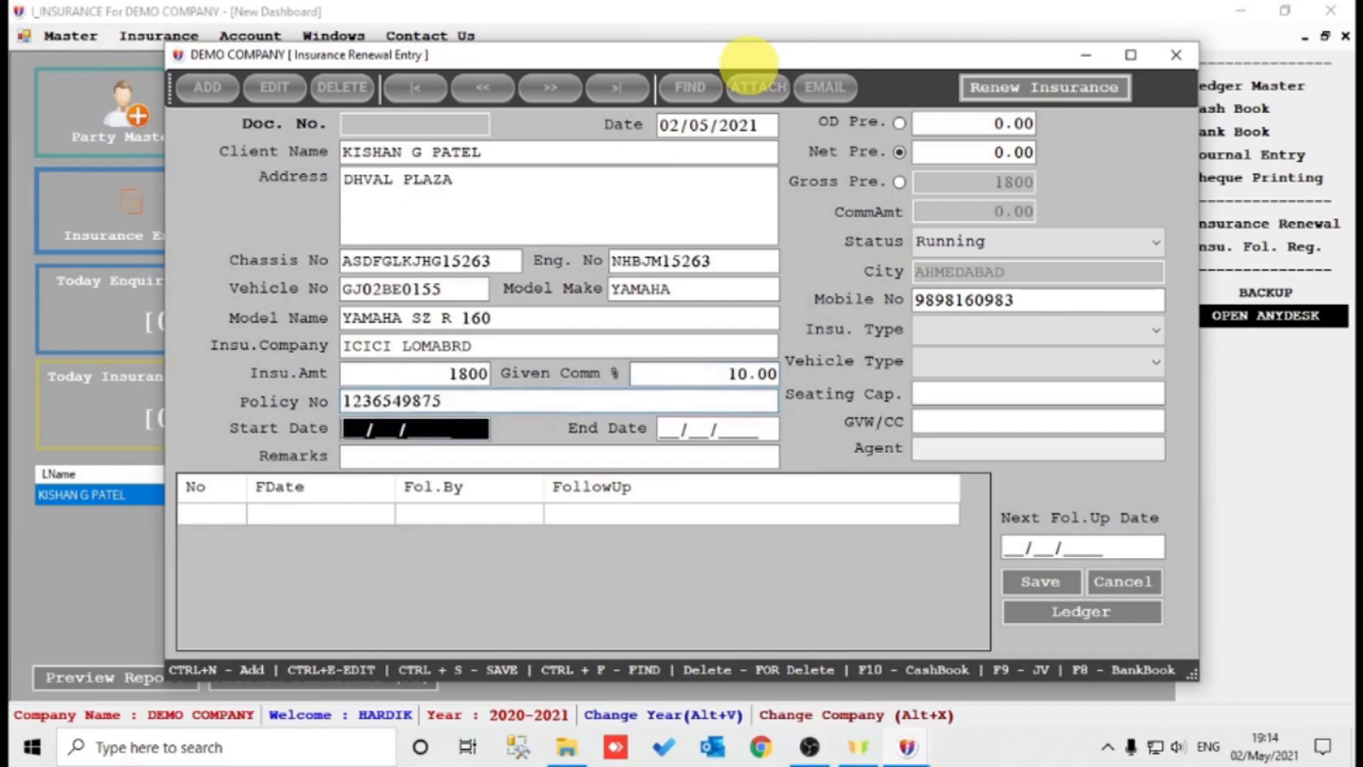
pyautogui.write('02052021')
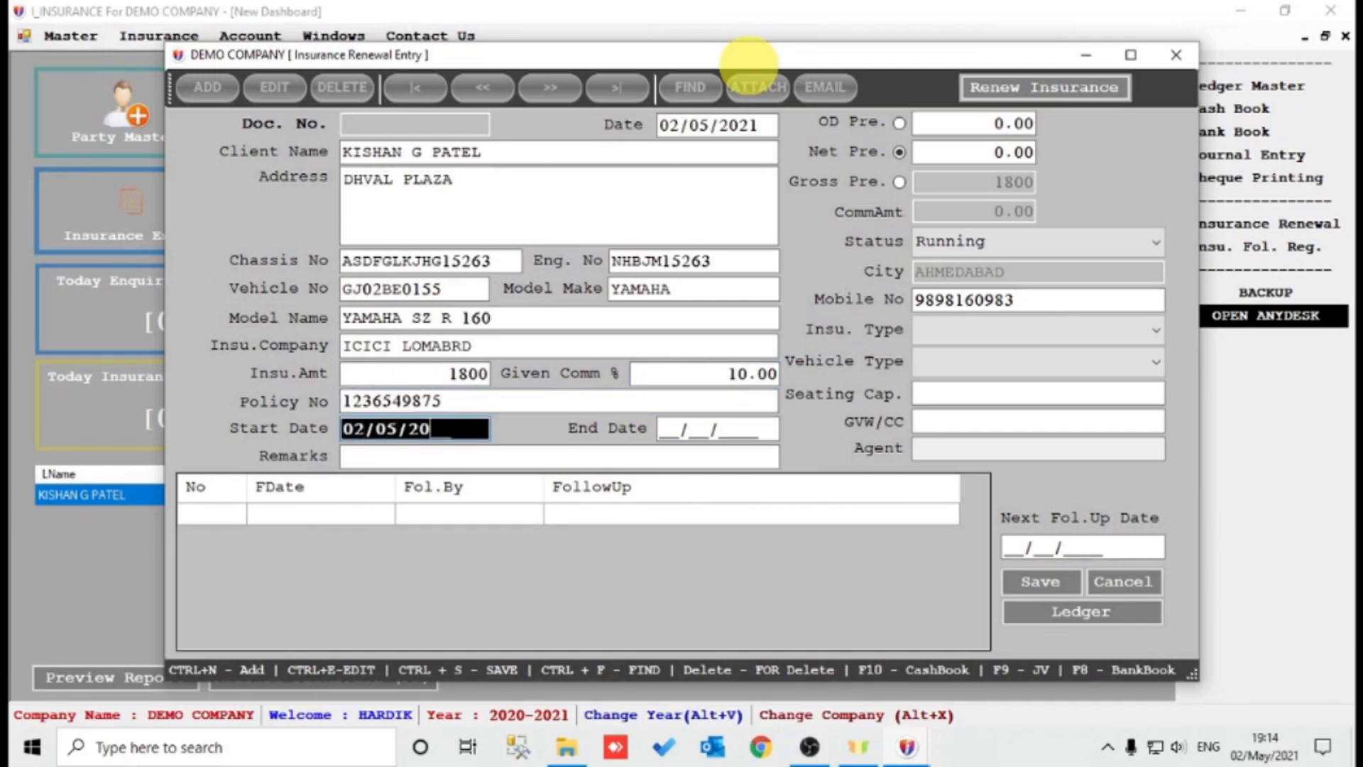
pyautogui.press('Return')
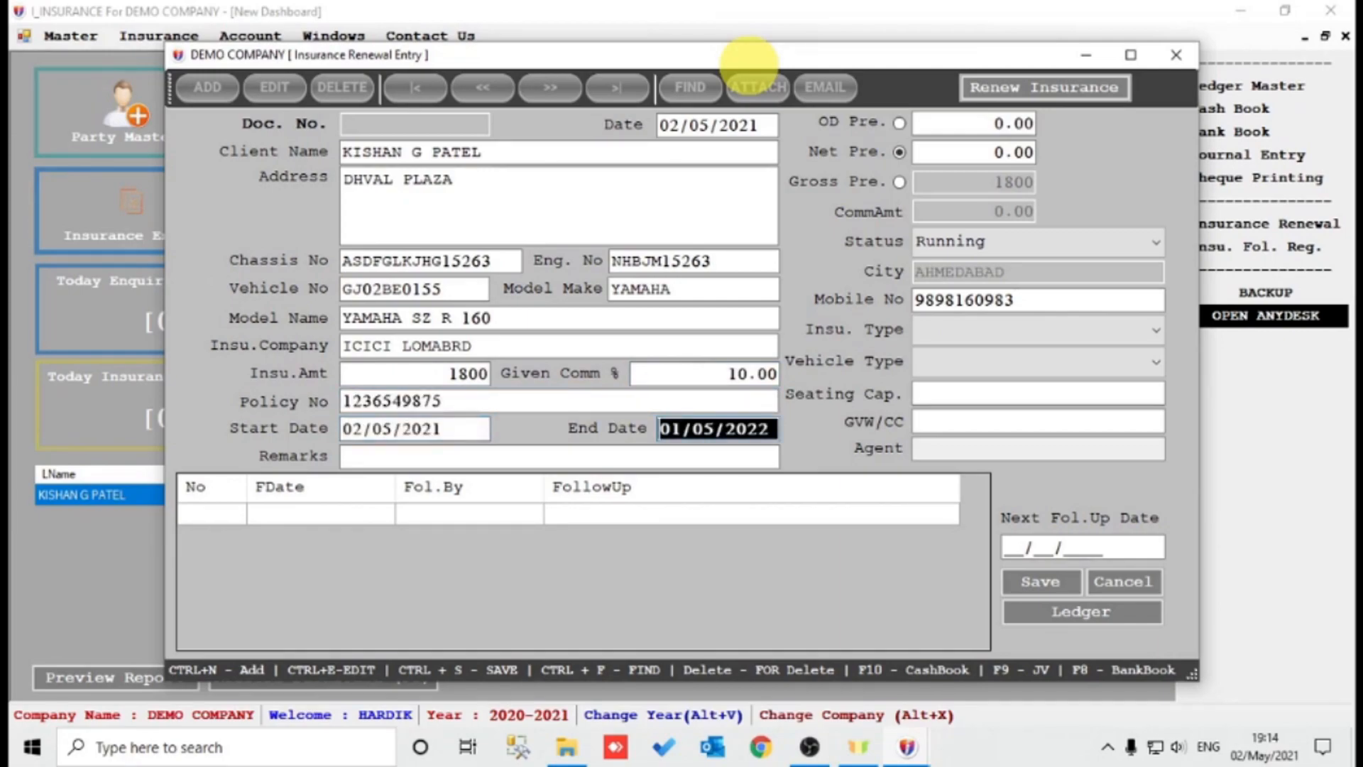
pyautogui.press('Return')
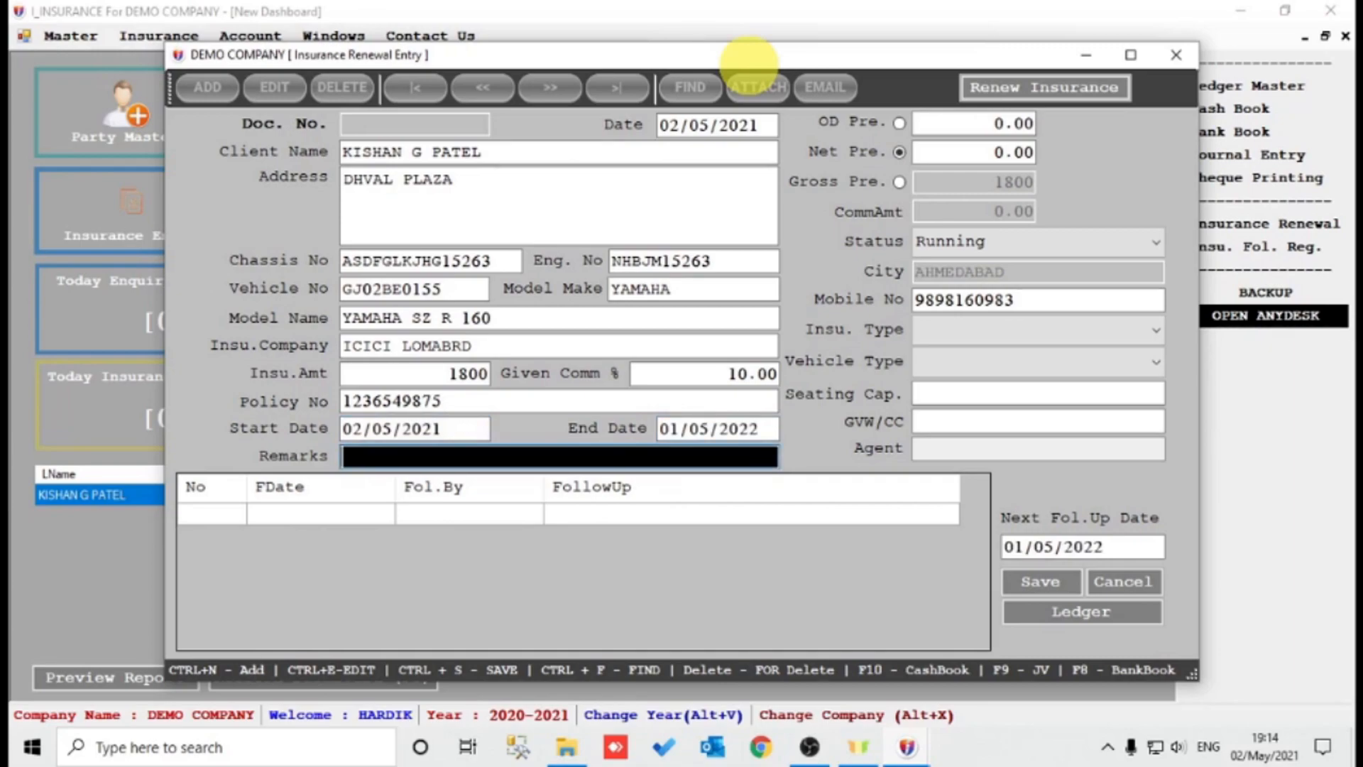
pyautogui.press('Return')
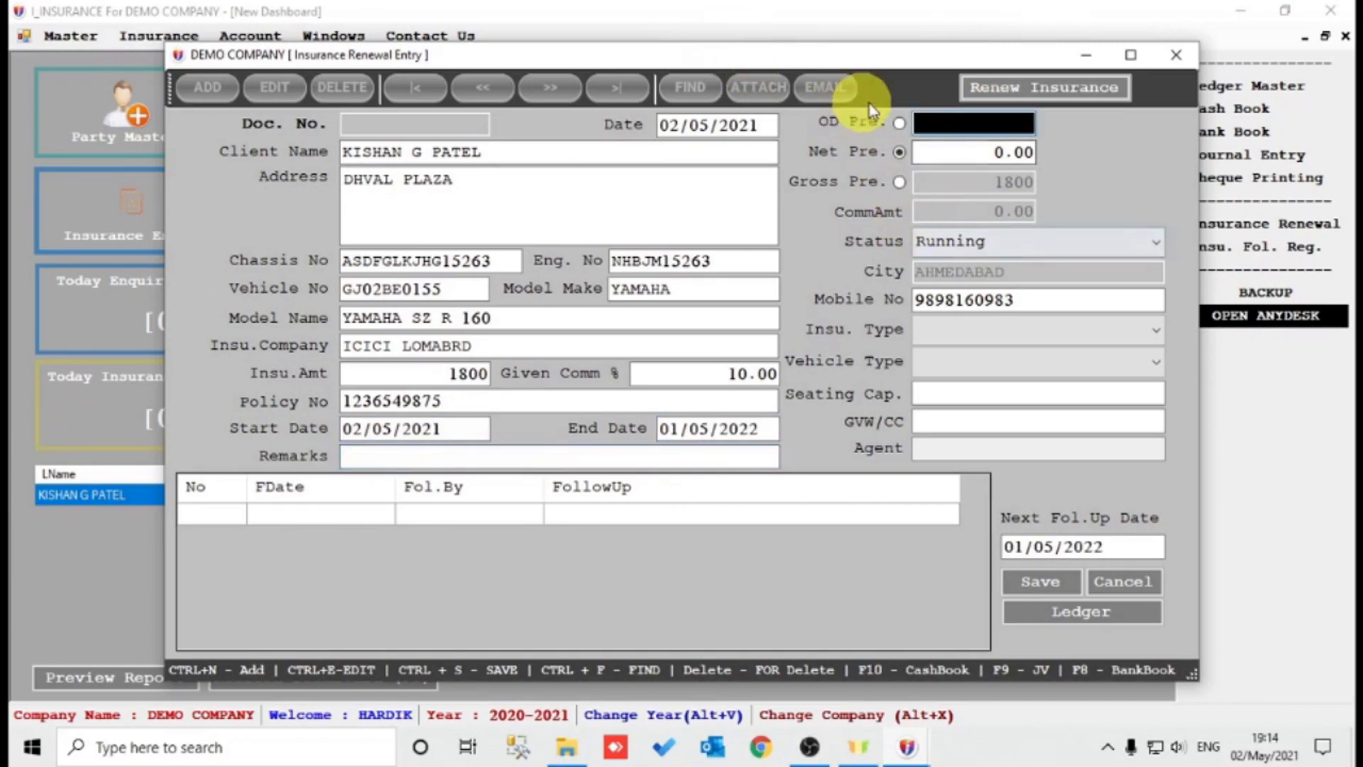
# Enter OD premium 1500 and net premium 1700, with commission based on gross premium.
pyautogui.click(899, 181)
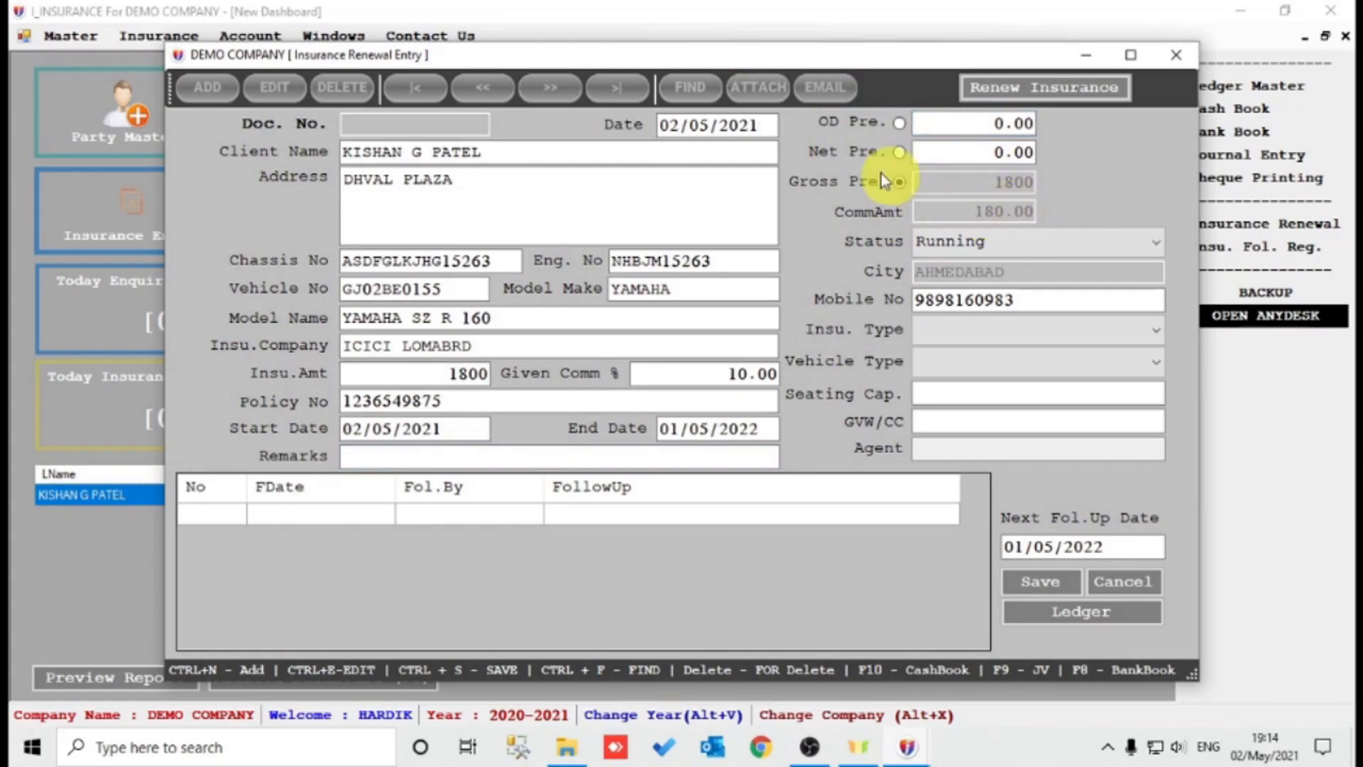
pyautogui.click(942, 122)
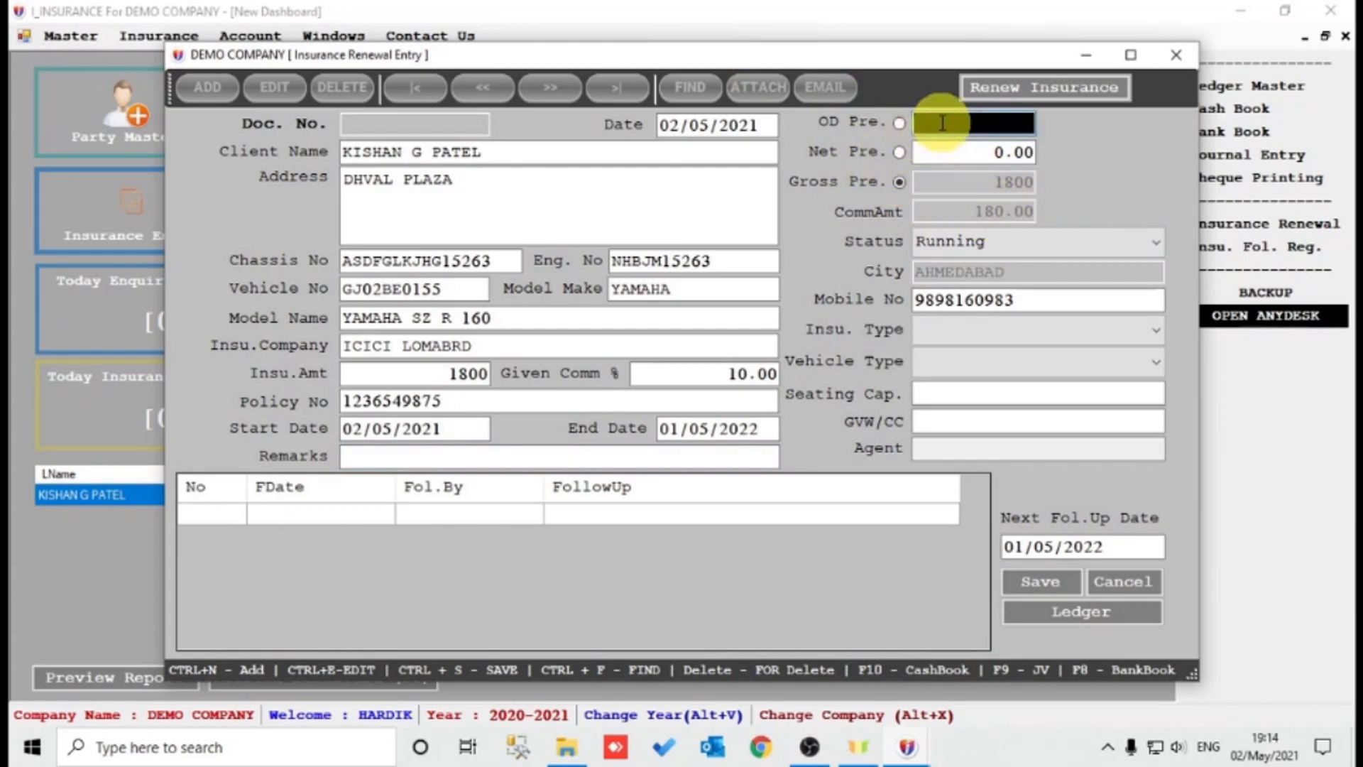
pyautogui.write('1500')
pyautogui.press('Return')
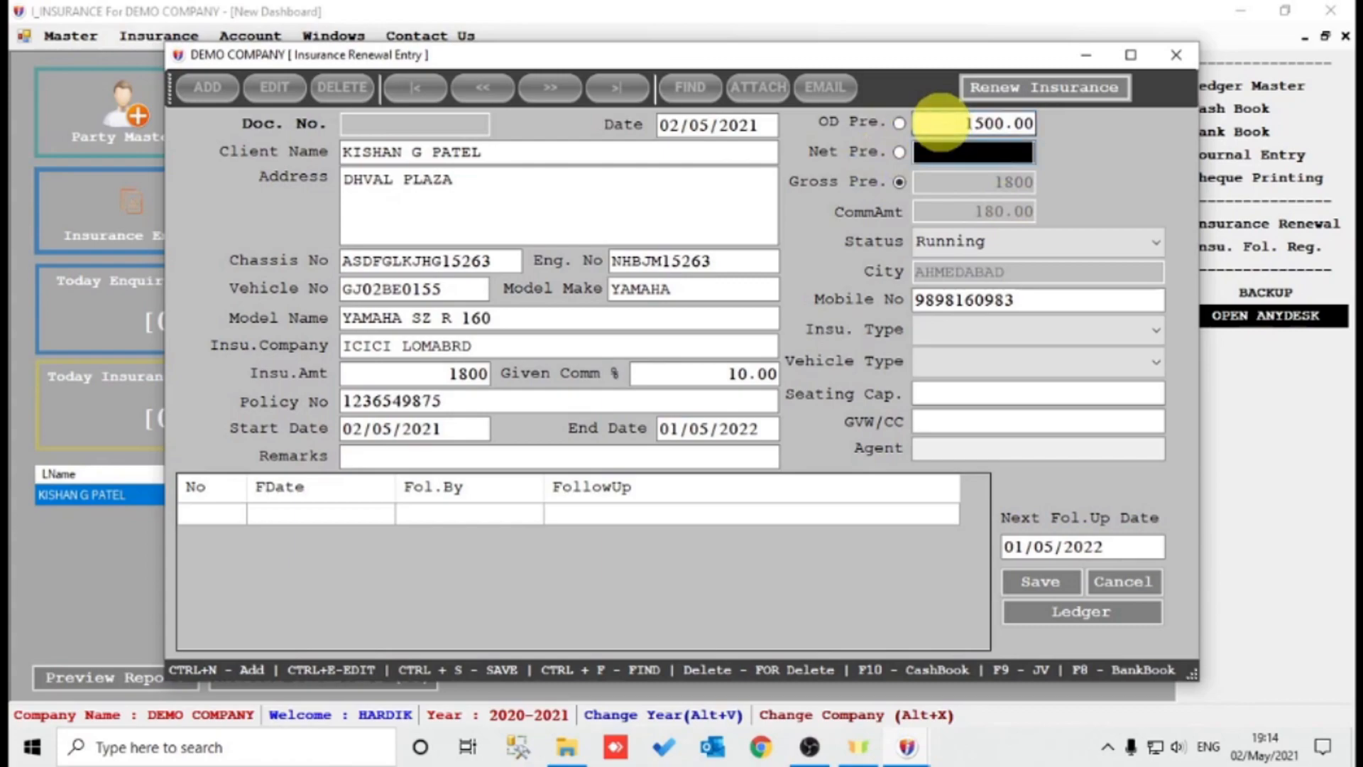
pyautogui.write('1700')
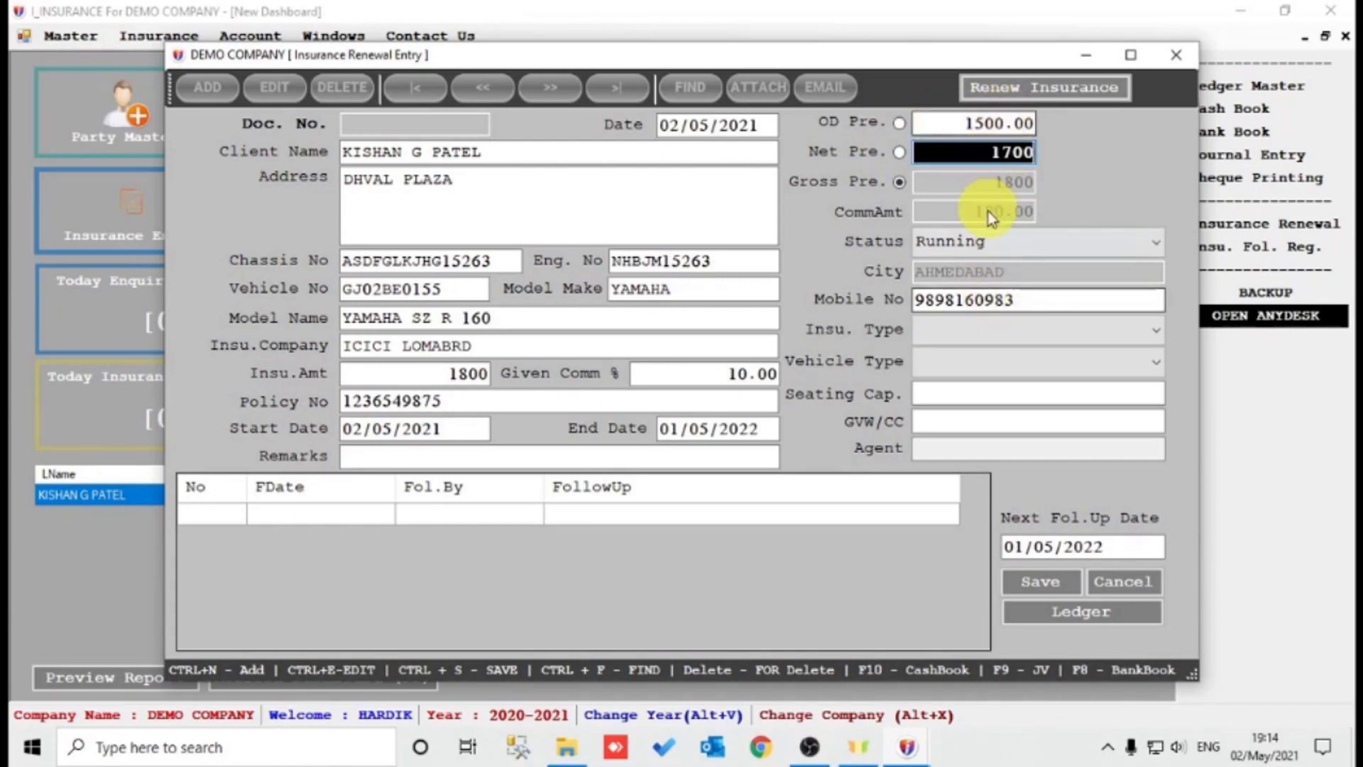
pyautogui.click(899, 152)
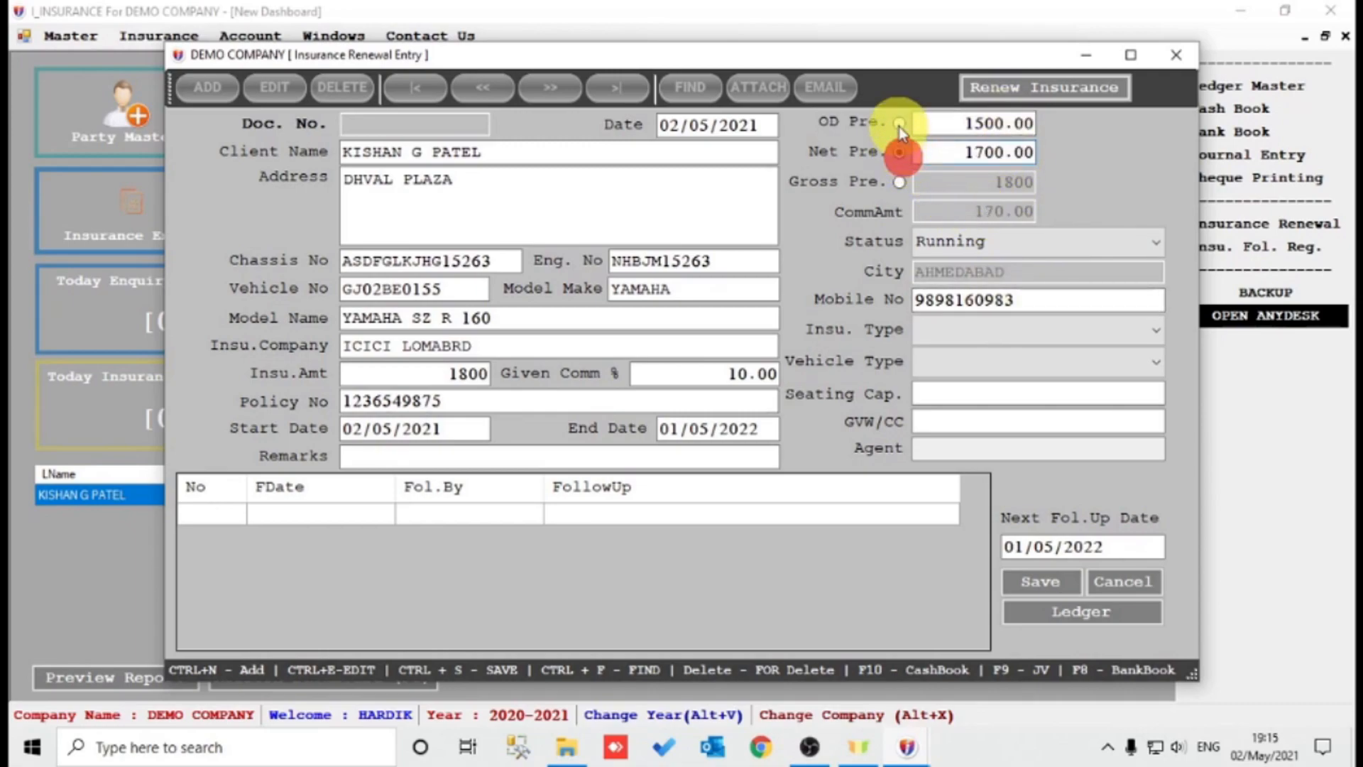
pyautogui.click(899, 181)
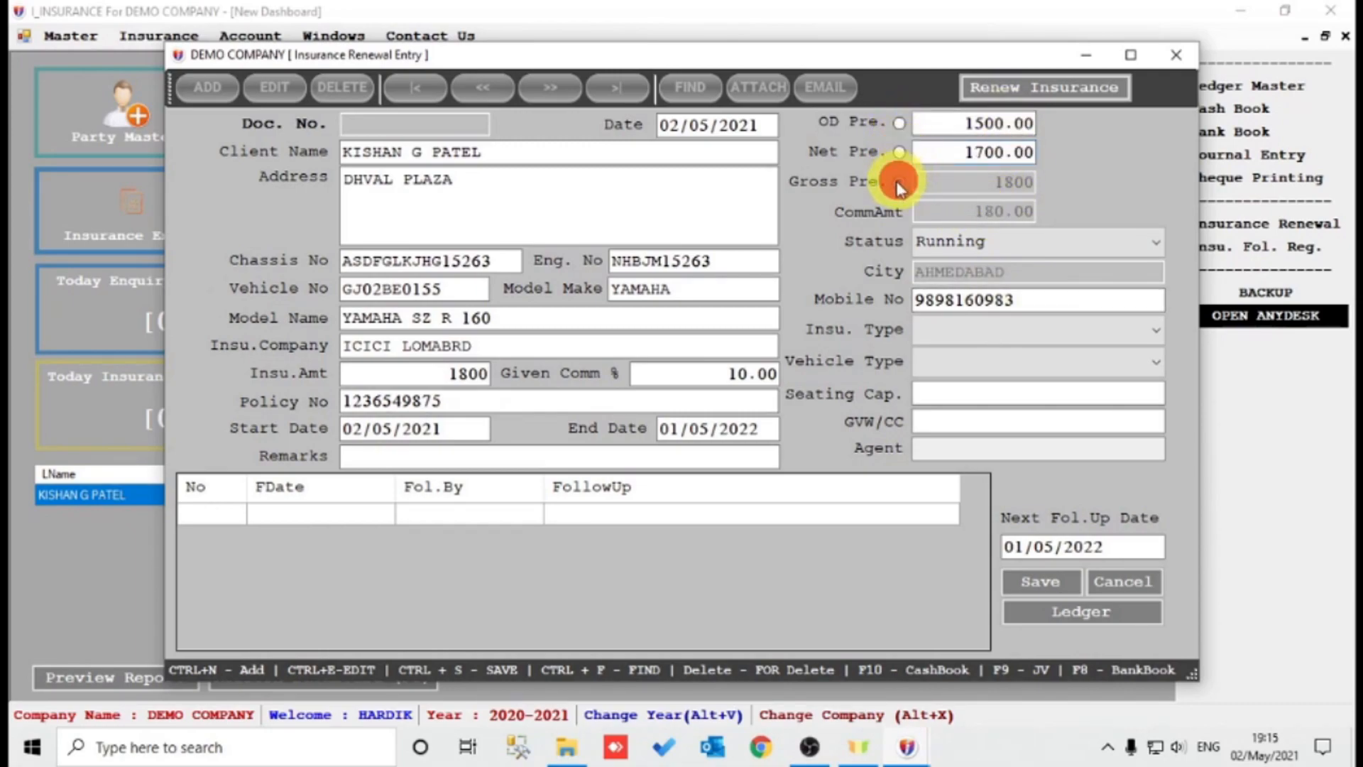
pyautogui.click(963, 158)
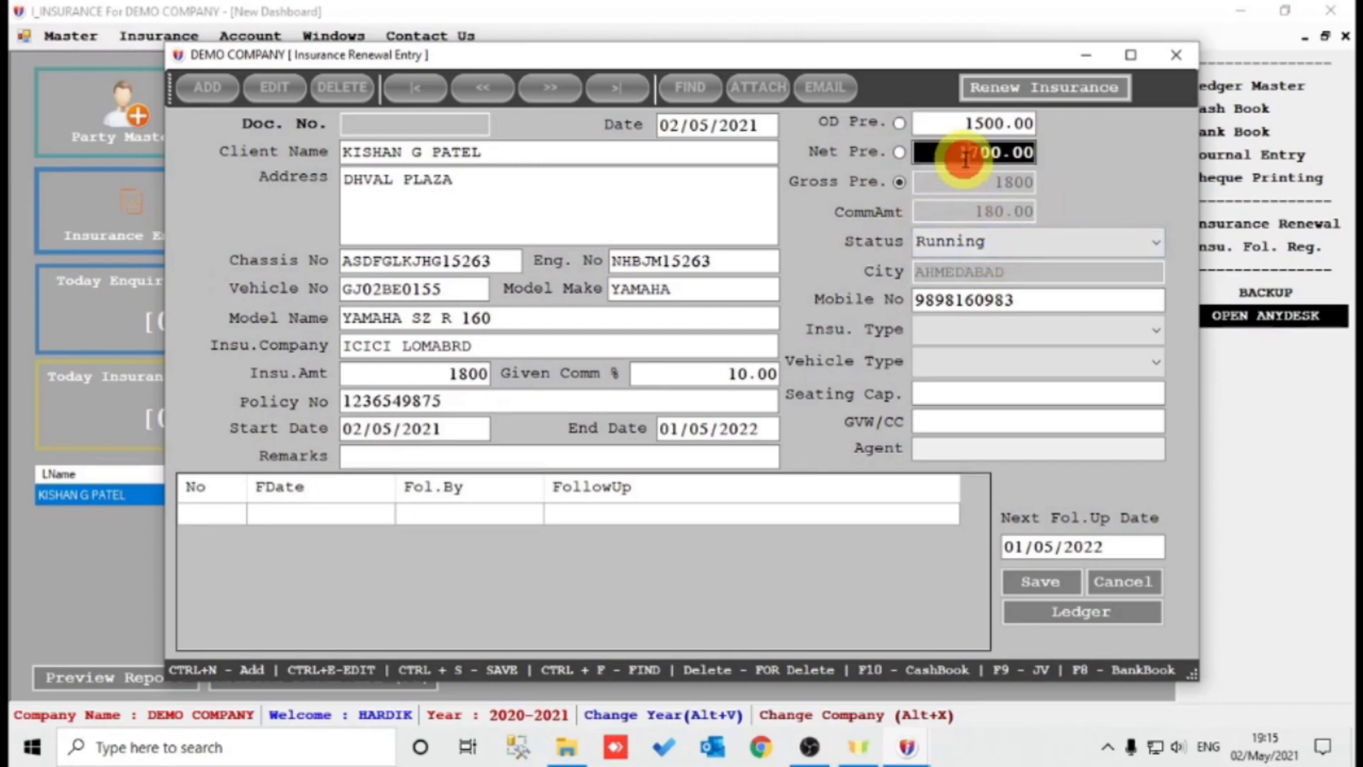
pyautogui.press('Return')
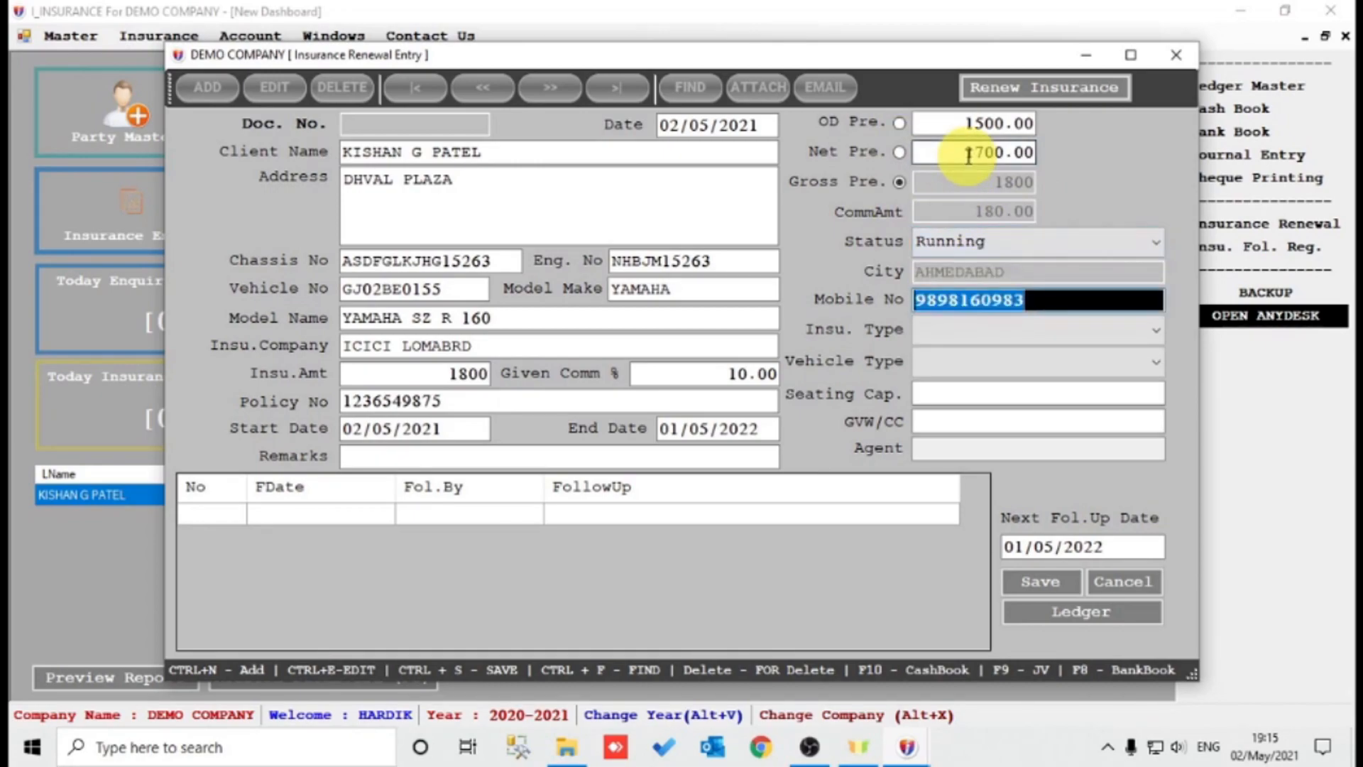
# Set insurance type PACKAGE, vehicle type T.W., seating 2, assign the agent, and save the renewal.
pyautogui.press('Return')
pyautogui.press('Down')
pyautogui.press('Return')
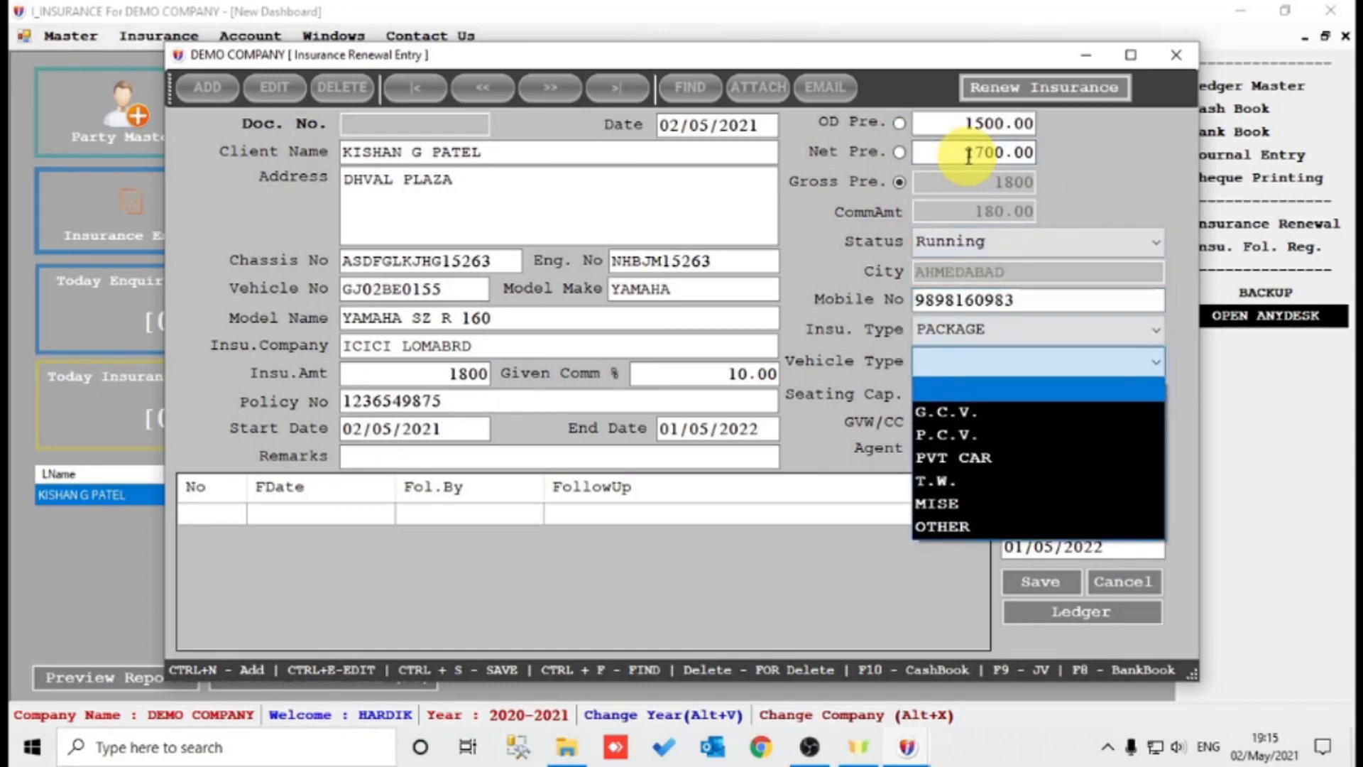
pyautogui.press('Down')
pyautogui.press('Down')
pyautogui.press('Down')
pyautogui.press('Down')
pyautogui.press('Return')
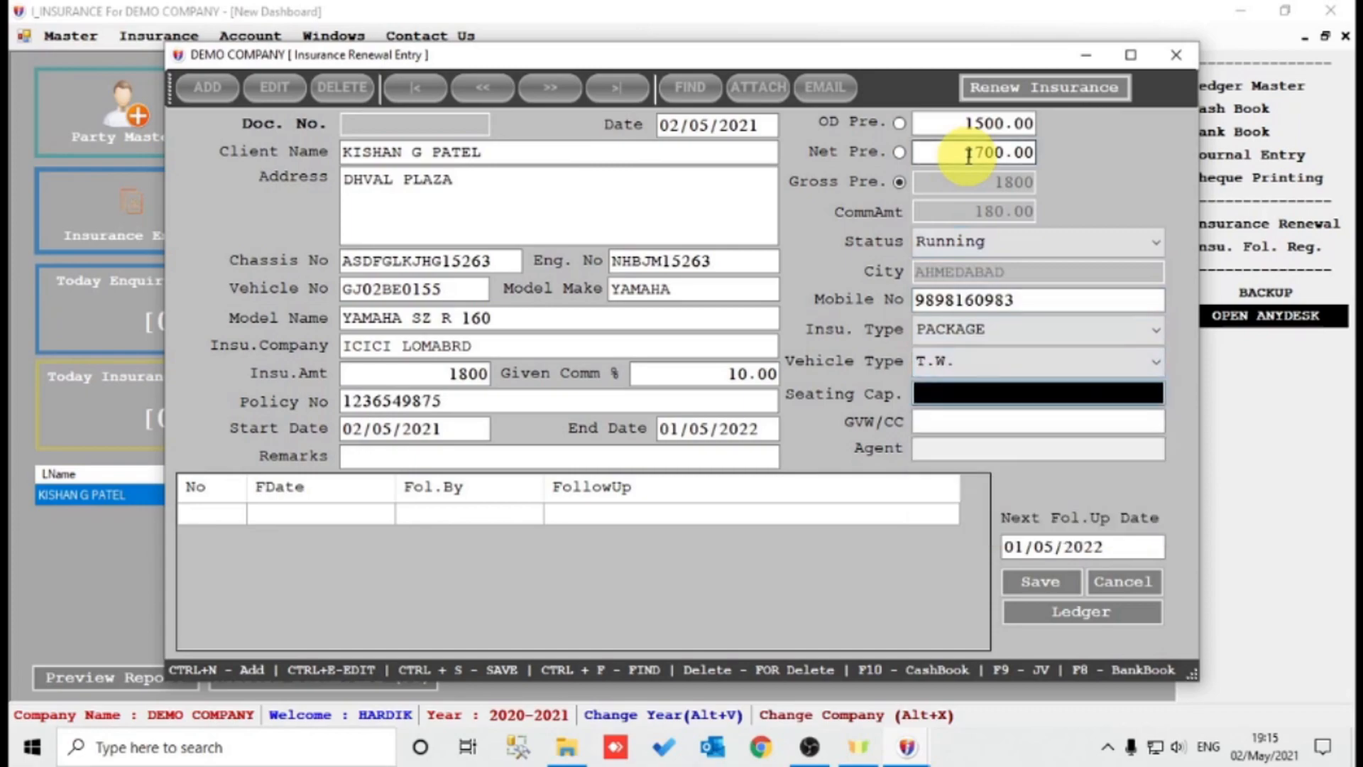
pyautogui.write('2')
pyautogui.press('Return')
pyautogui.press('Return')
pyautogui.press('Return')
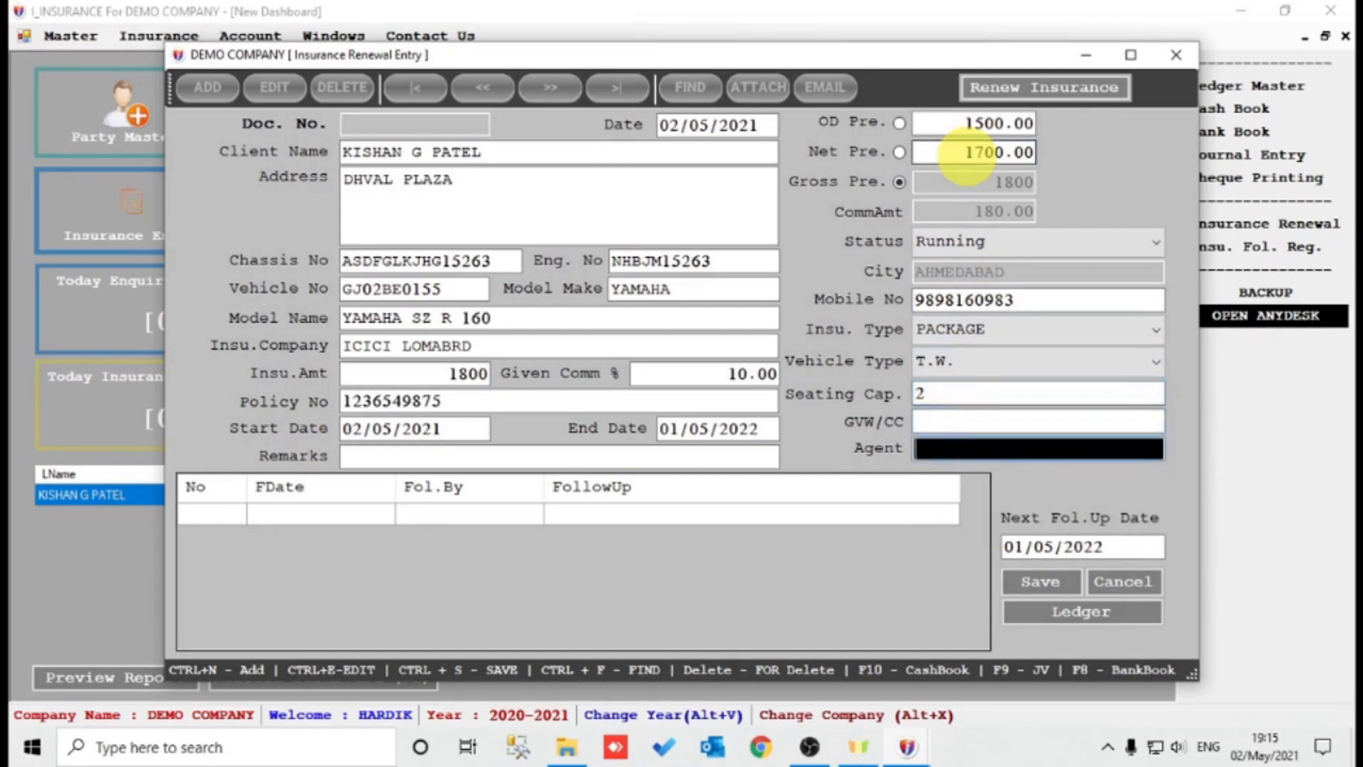
pyautogui.press('Return')
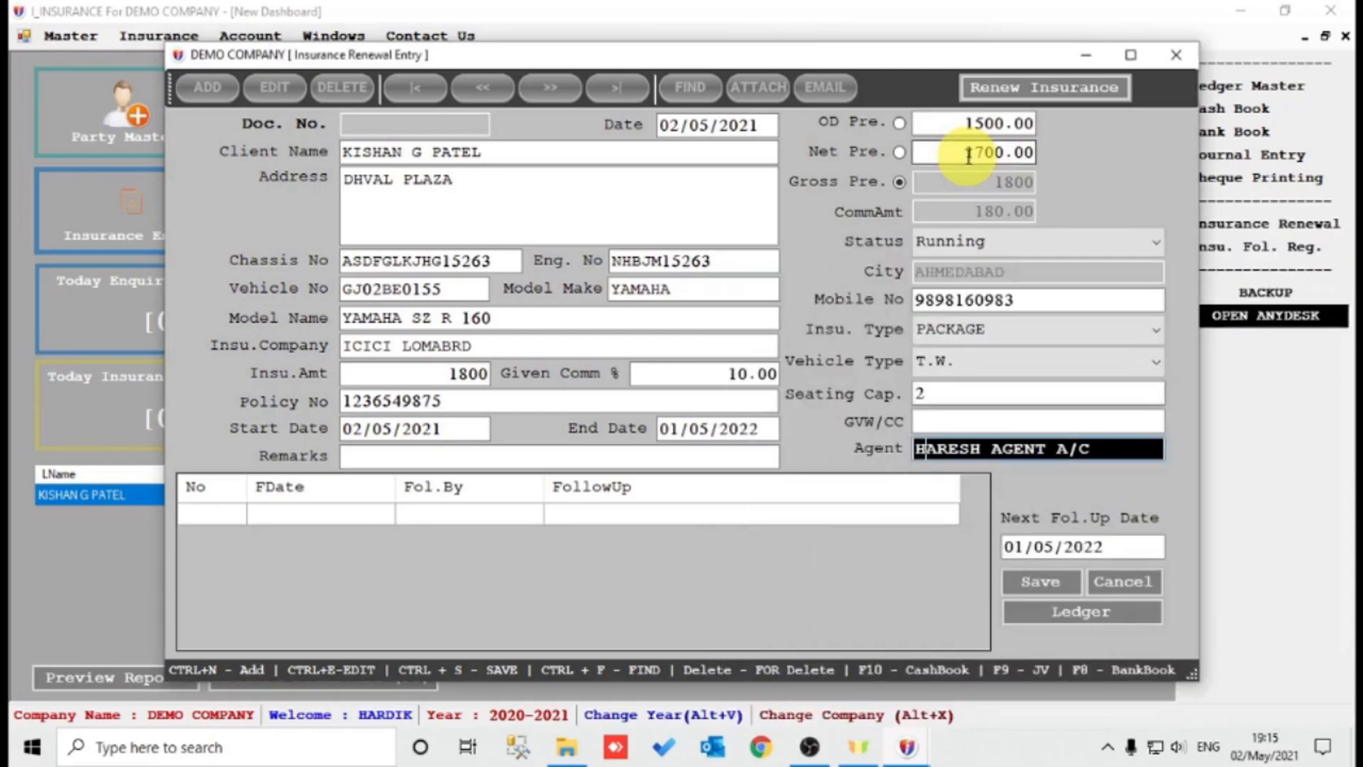
pyautogui.press('Return')
pyautogui.press('Return')
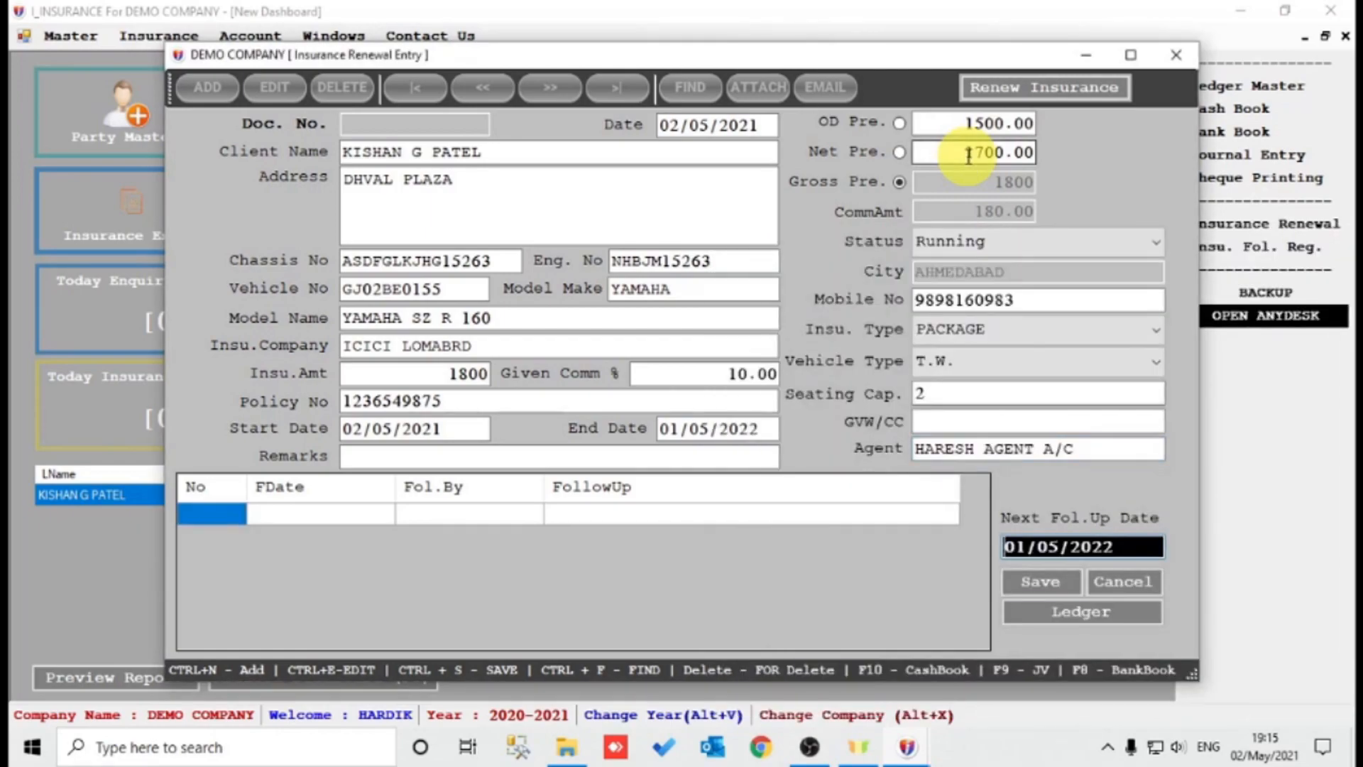
pyautogui.press('Return')
pyautogui.press('Return')
pyautogui.press('Return')
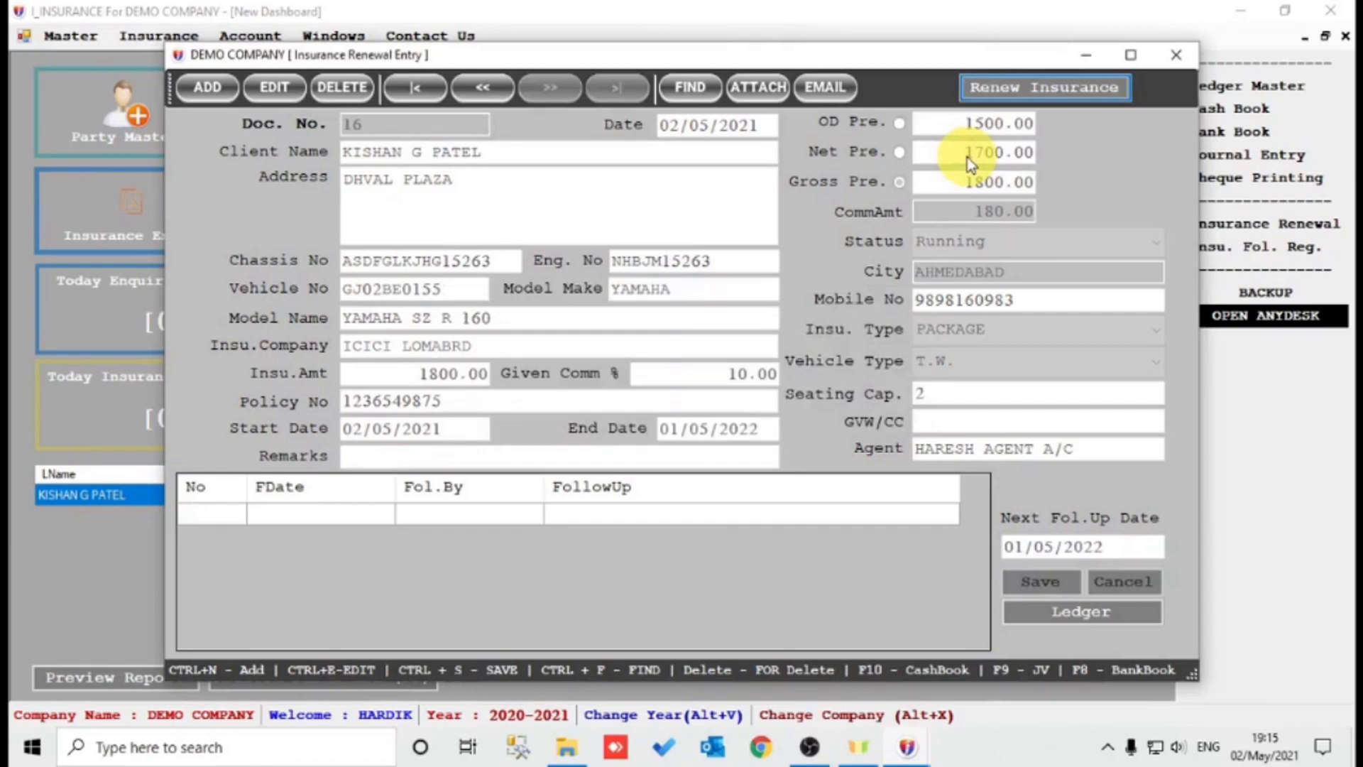
pyautogui.press('Escape')
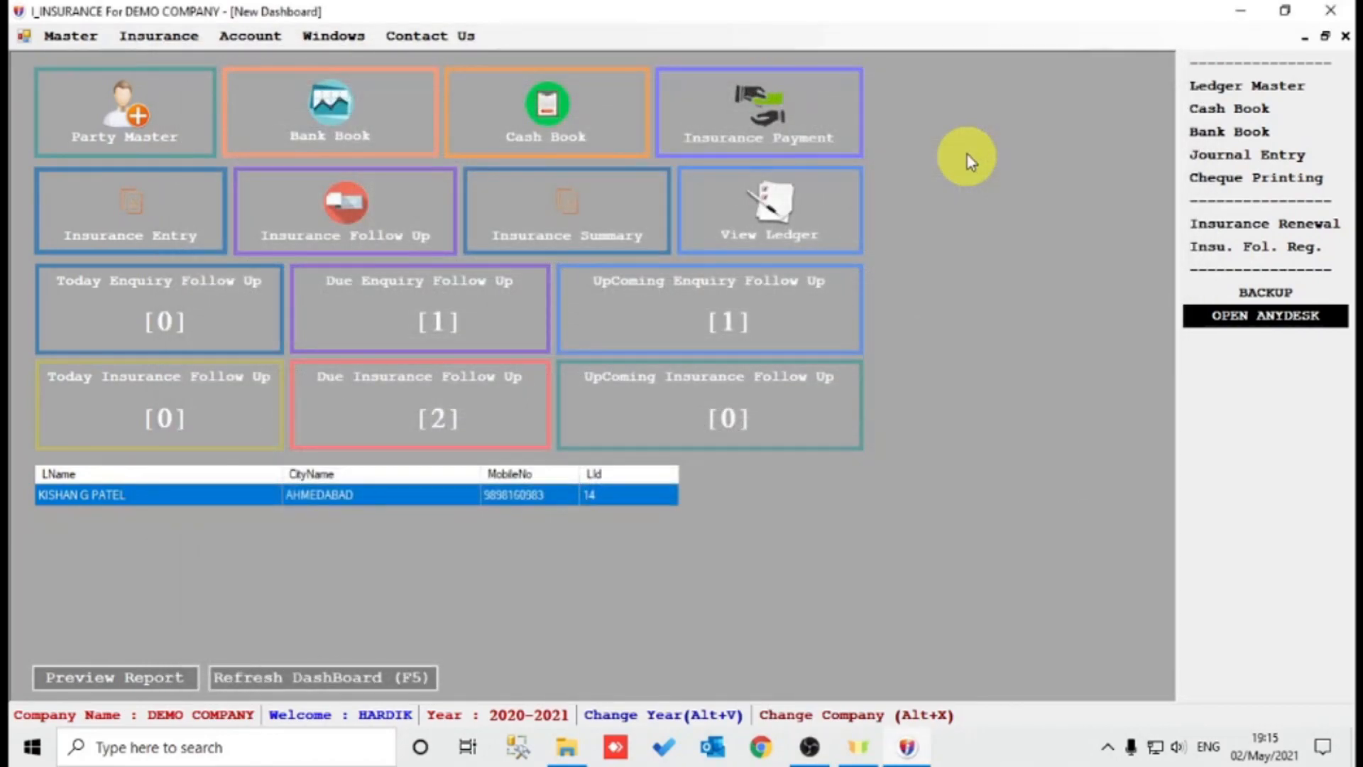
# Refresh the dashboard counts and reopen the Insurance Entry form to check renewal doc 16.
pyautogui.click(298, 669)
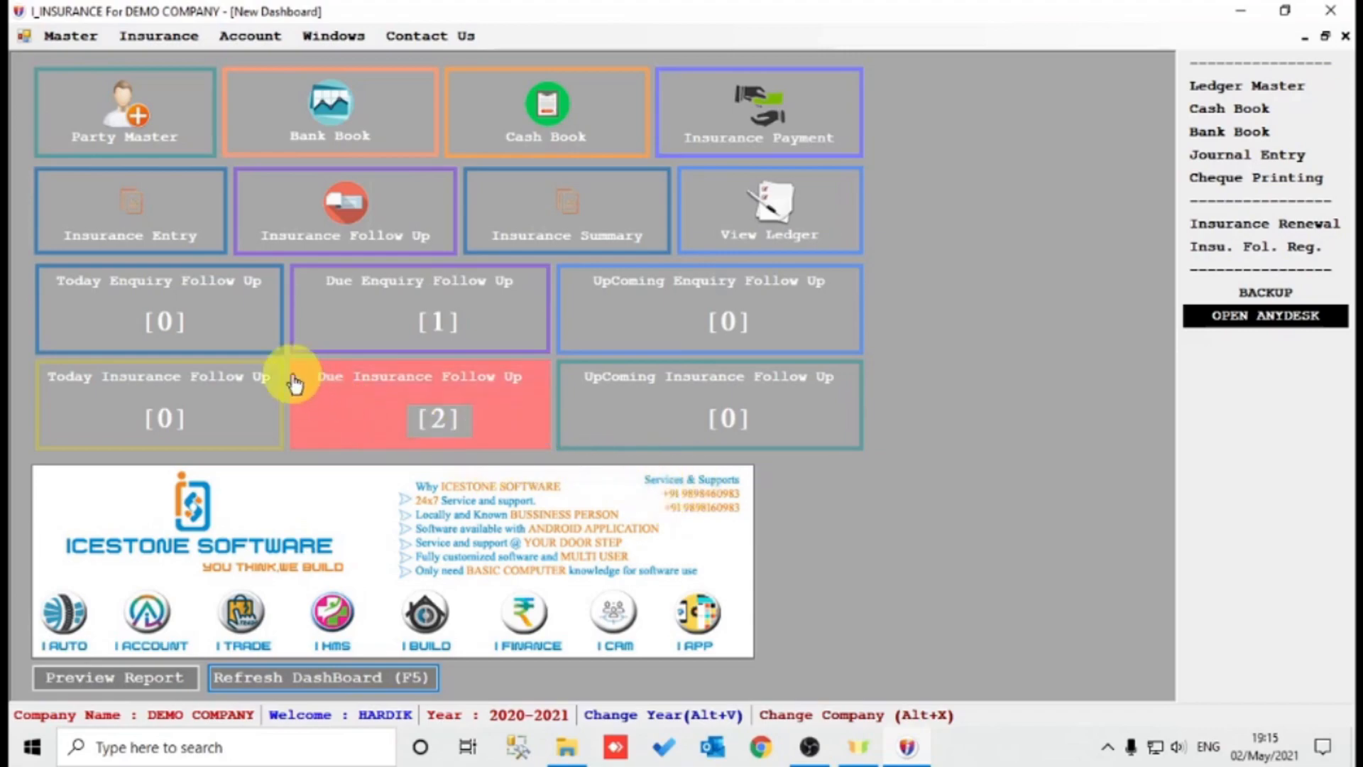
pyautogui.click(186, 229)
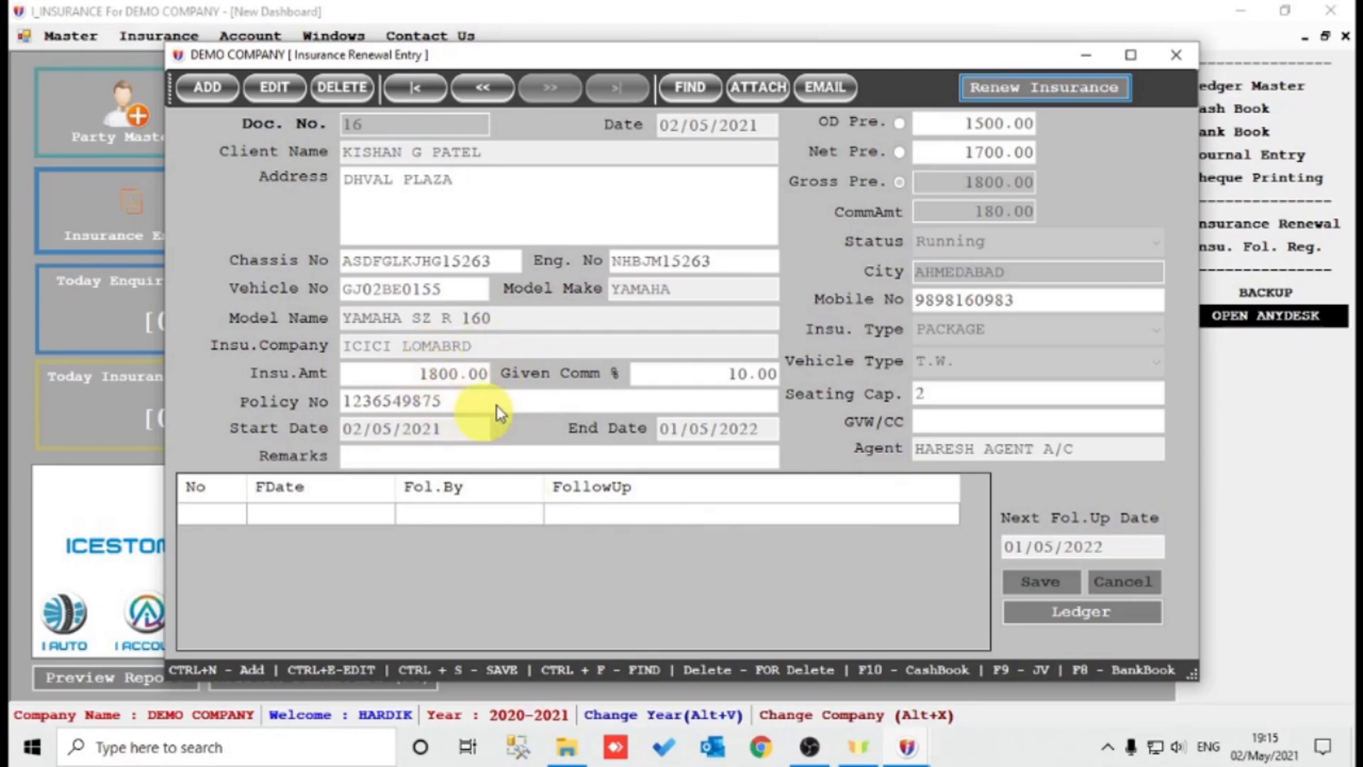
pyautogui.press('Escape')
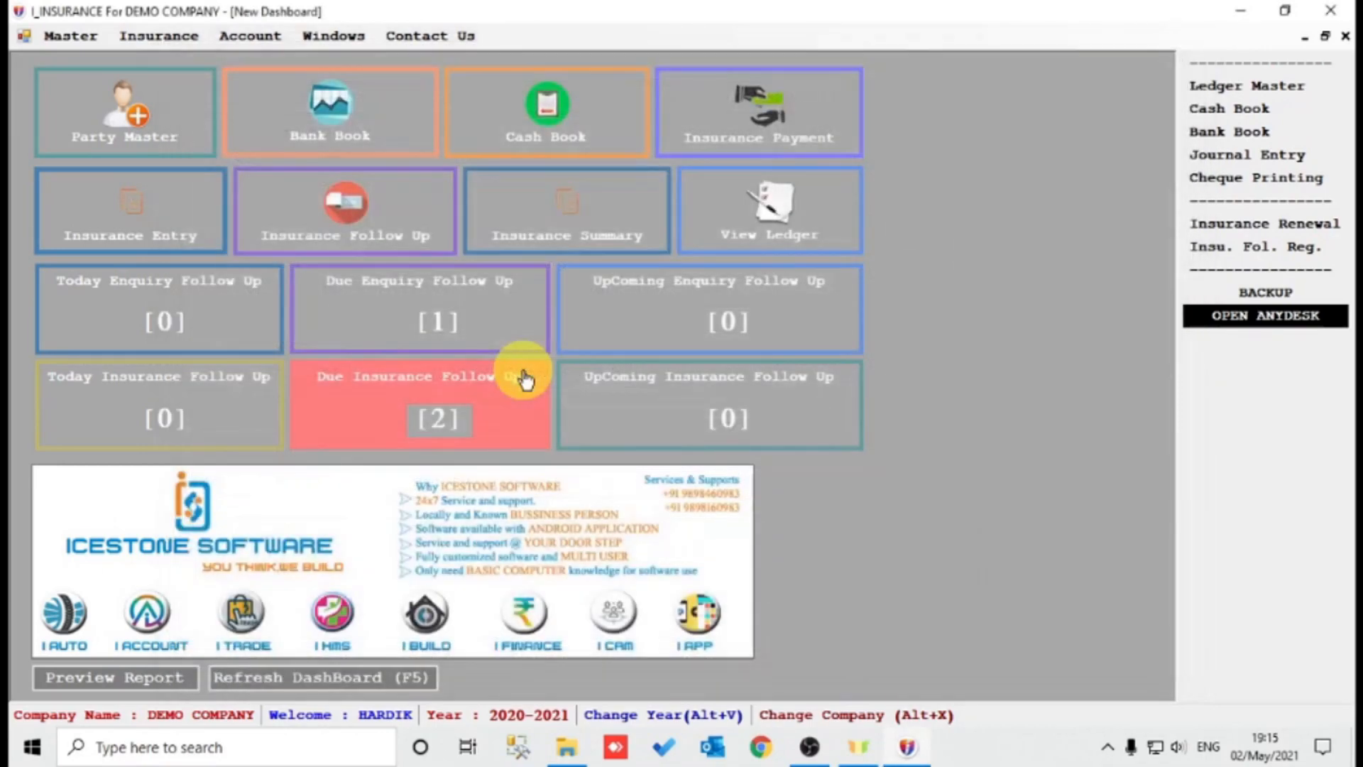
pyautogui.click(720, 222)
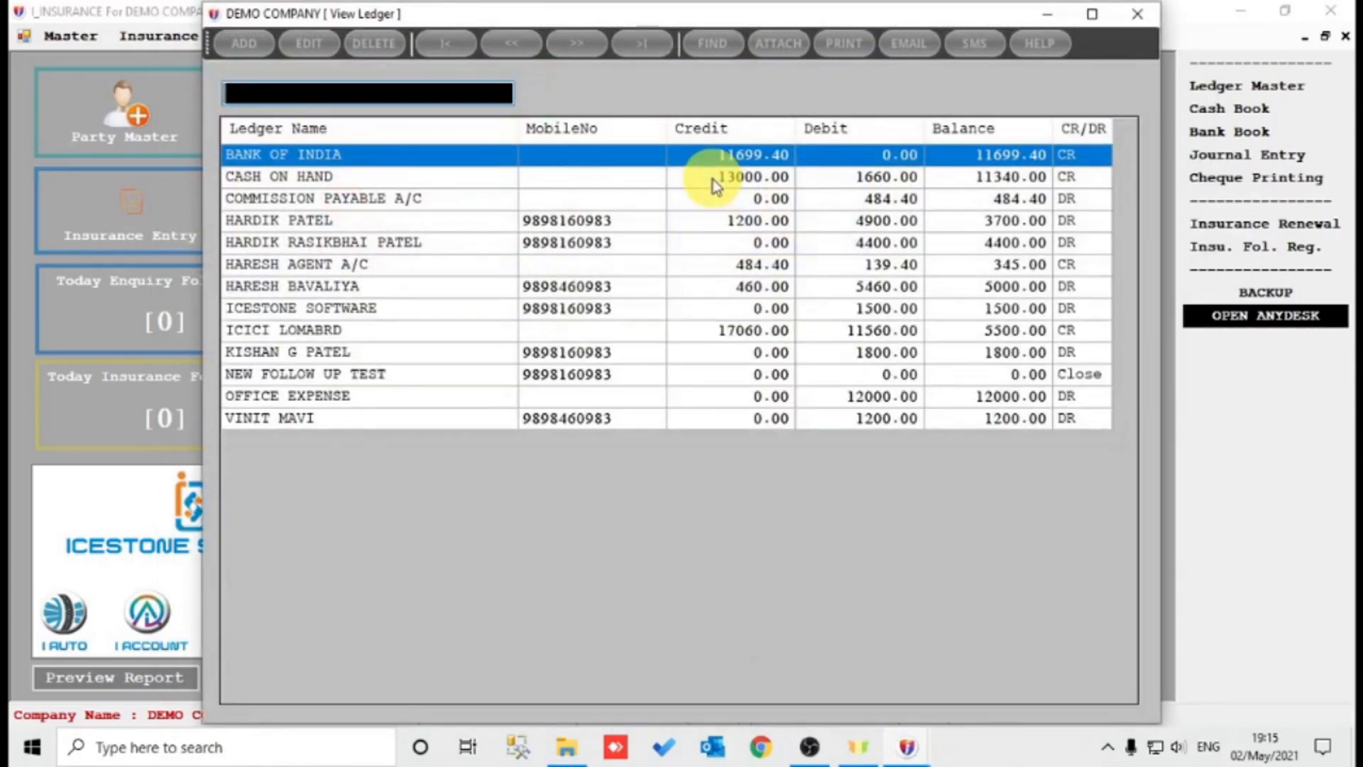
pyautogui.write('KI')
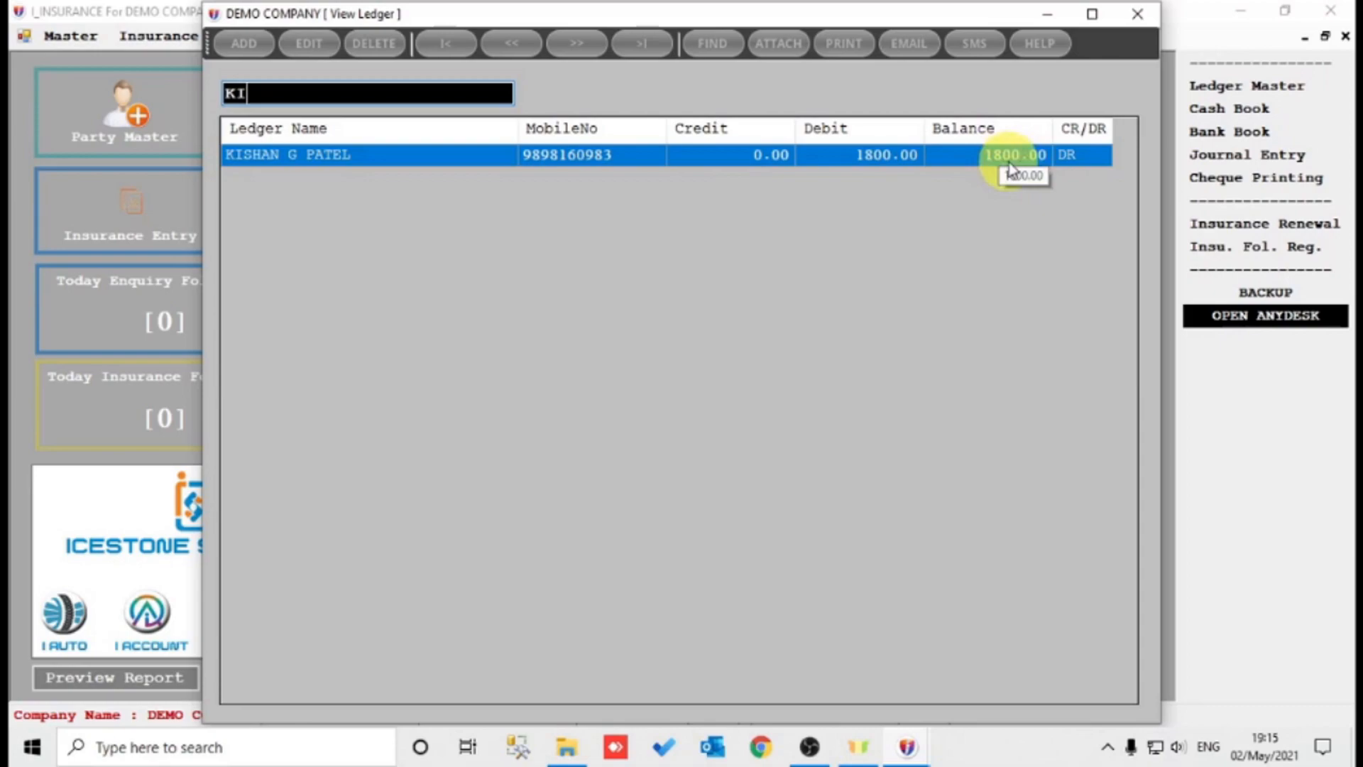
pyautogui.write('C')
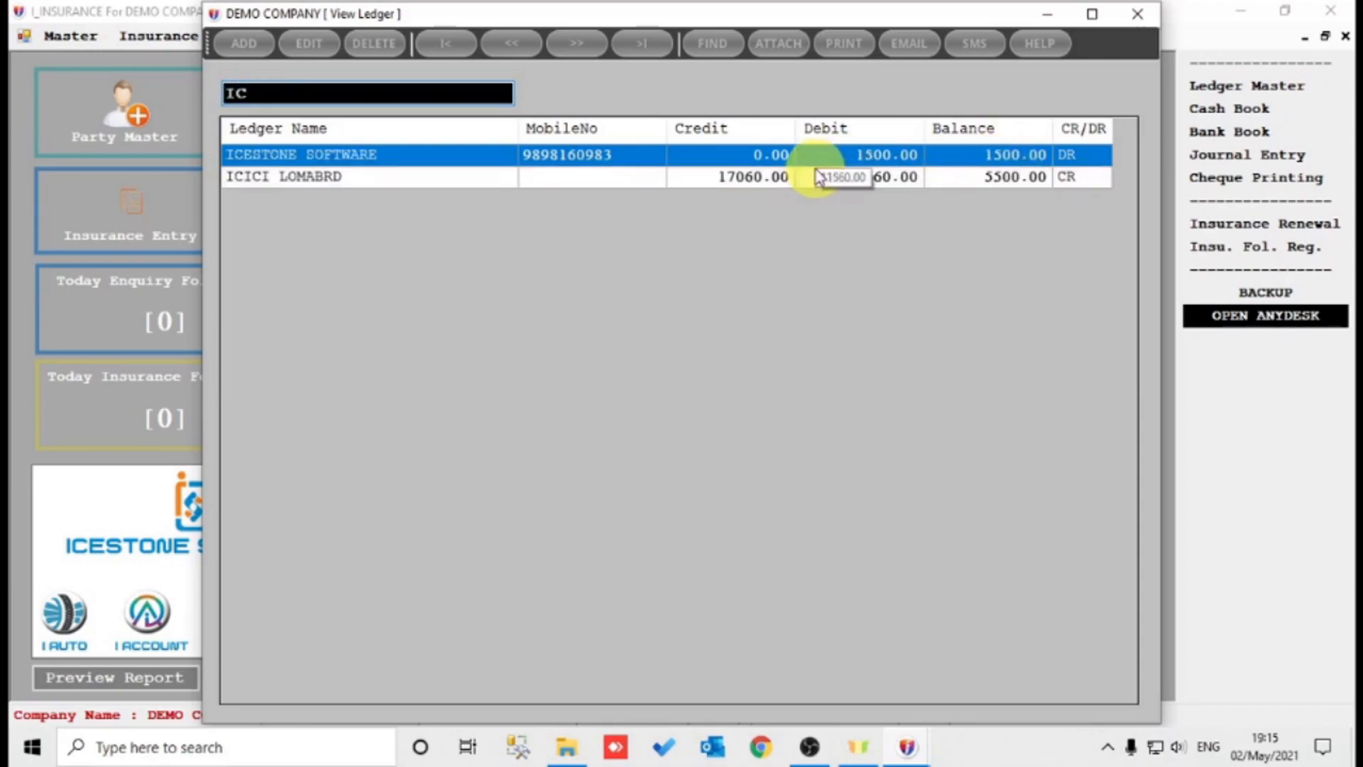
pyautogui.click(791, 177)
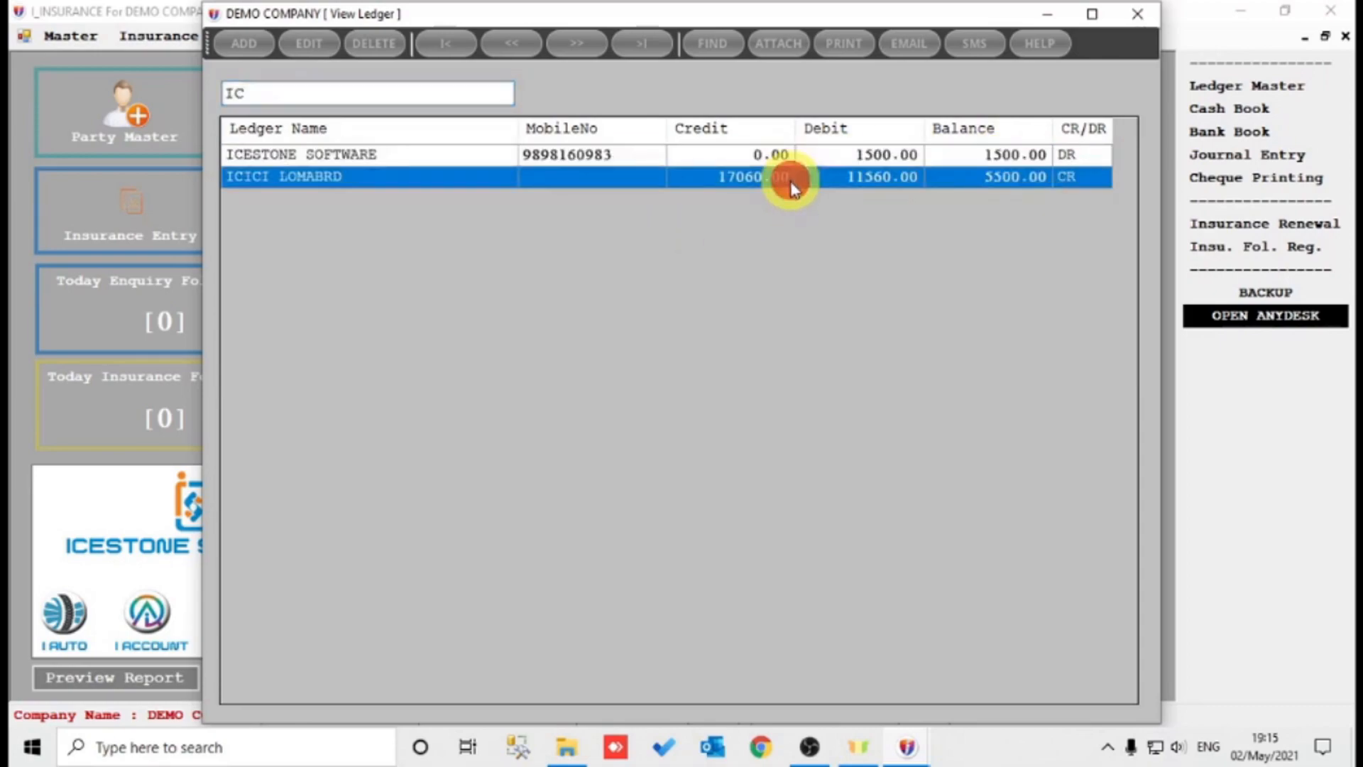
pyautogui.doubleClick(1016, 179)
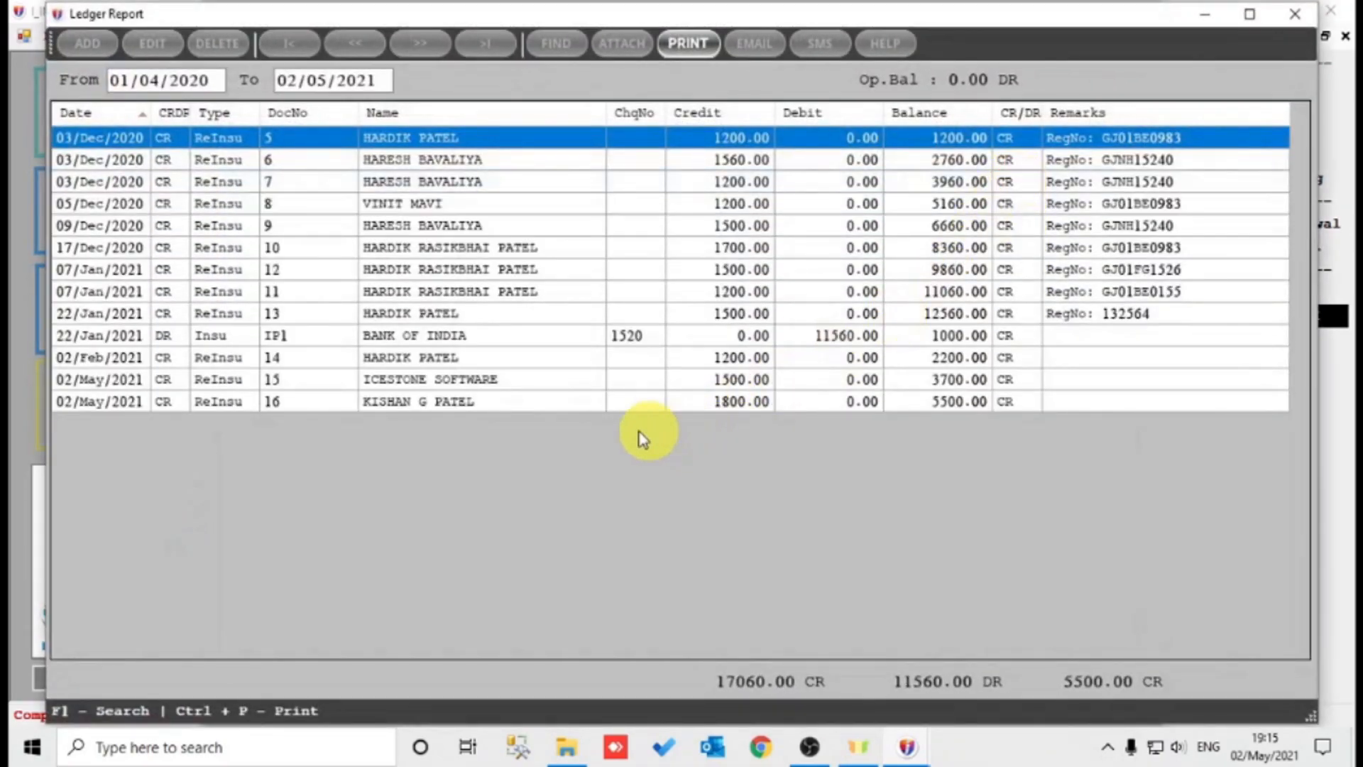
pyautogui.click(500, 398)
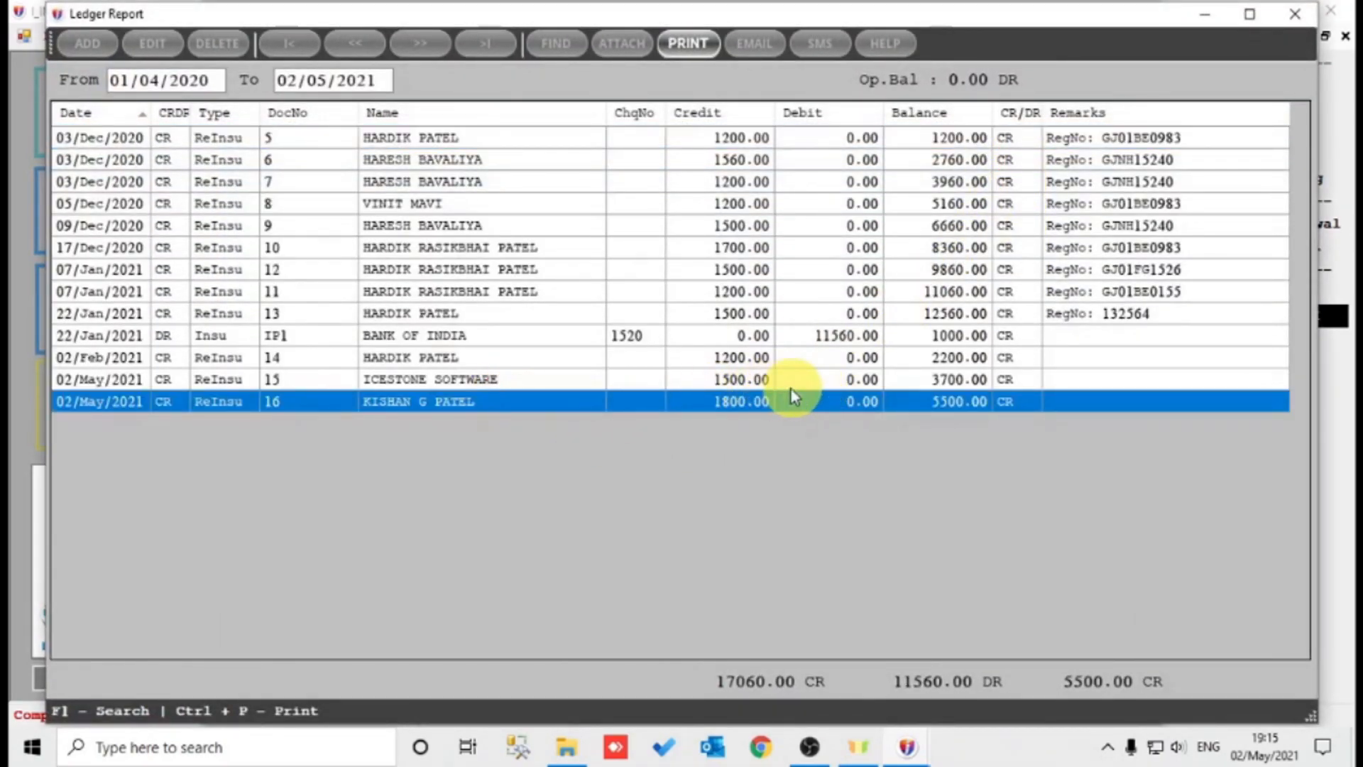
pyautogui.press('Escape')
pyautogui.press('Escape')
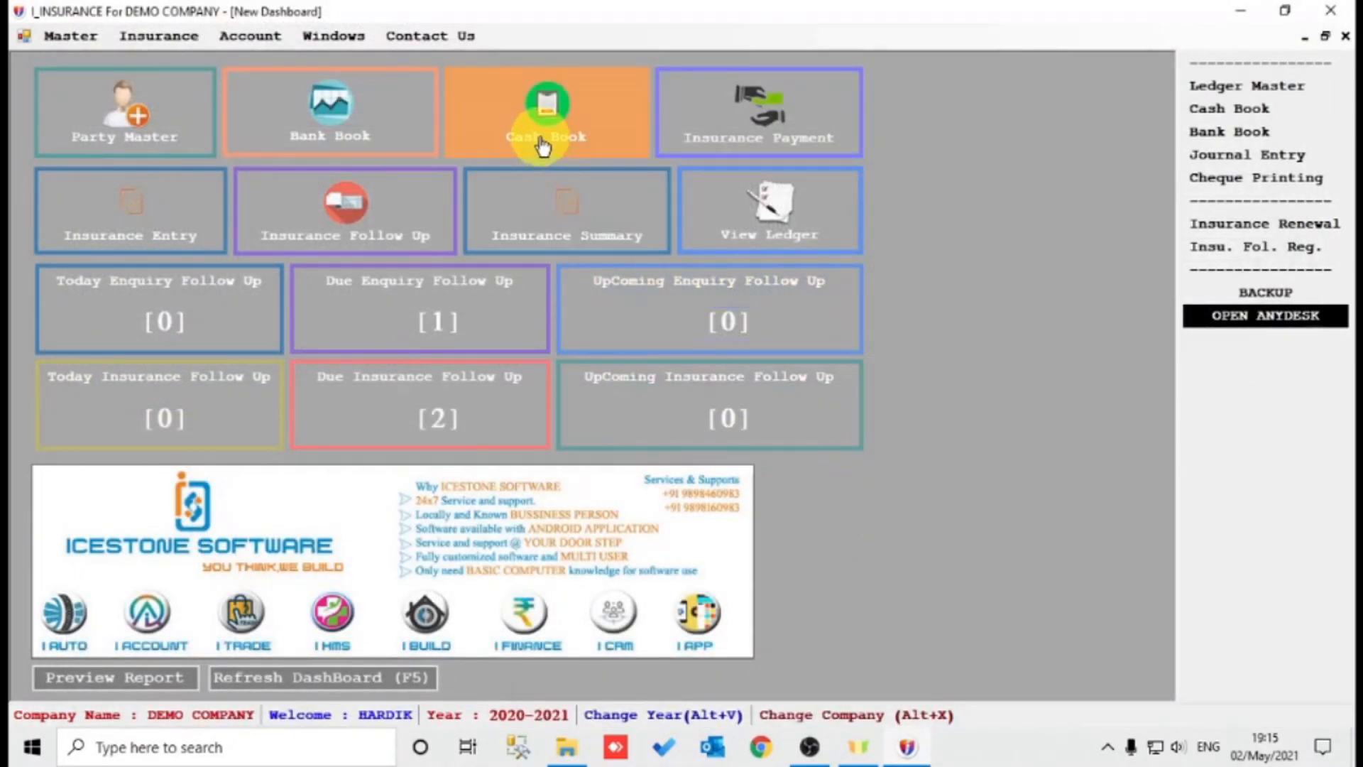
# Save an 1800.00 Cash Book receipt from the client into CASH ON HAND, remark PAY BY CASH, and print it.
pyautogui.click(500, 114)
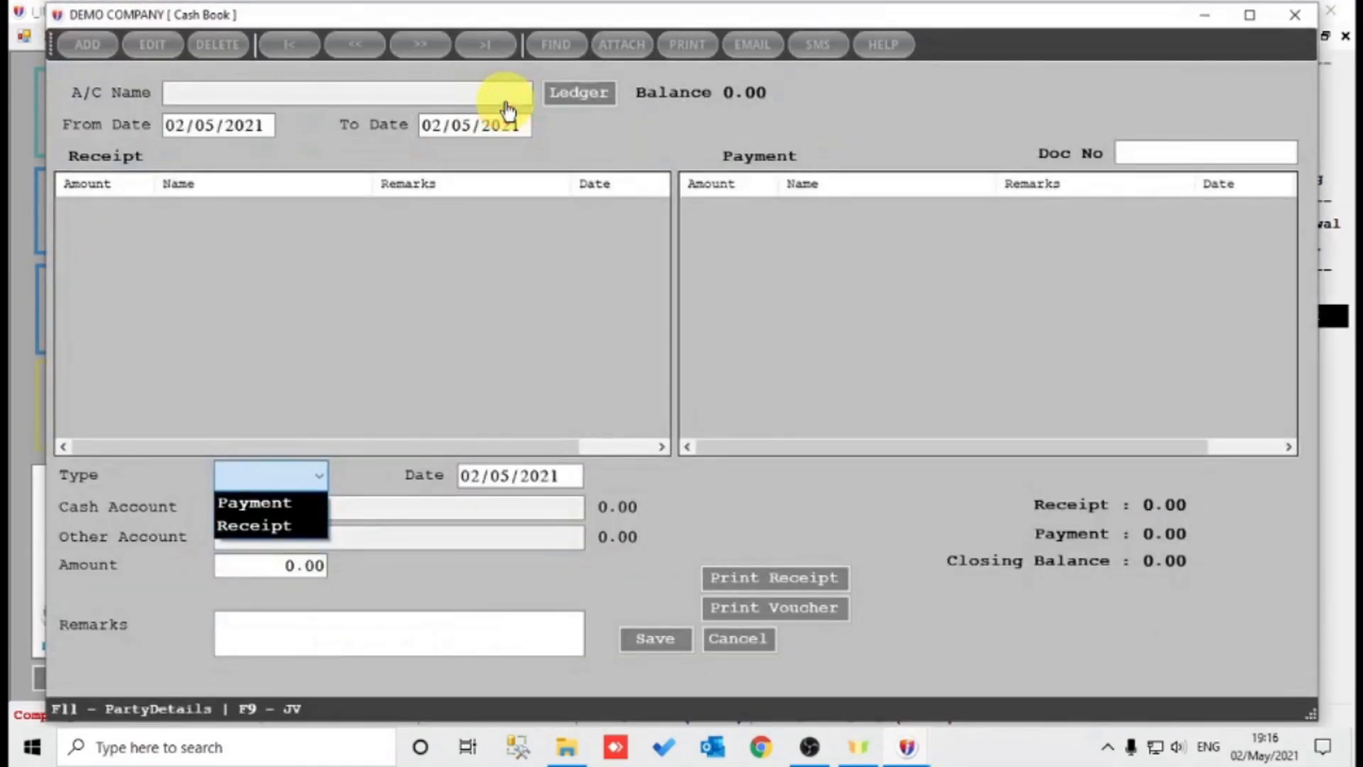
pyautogui.press('r')
pyautogui.press('Return')
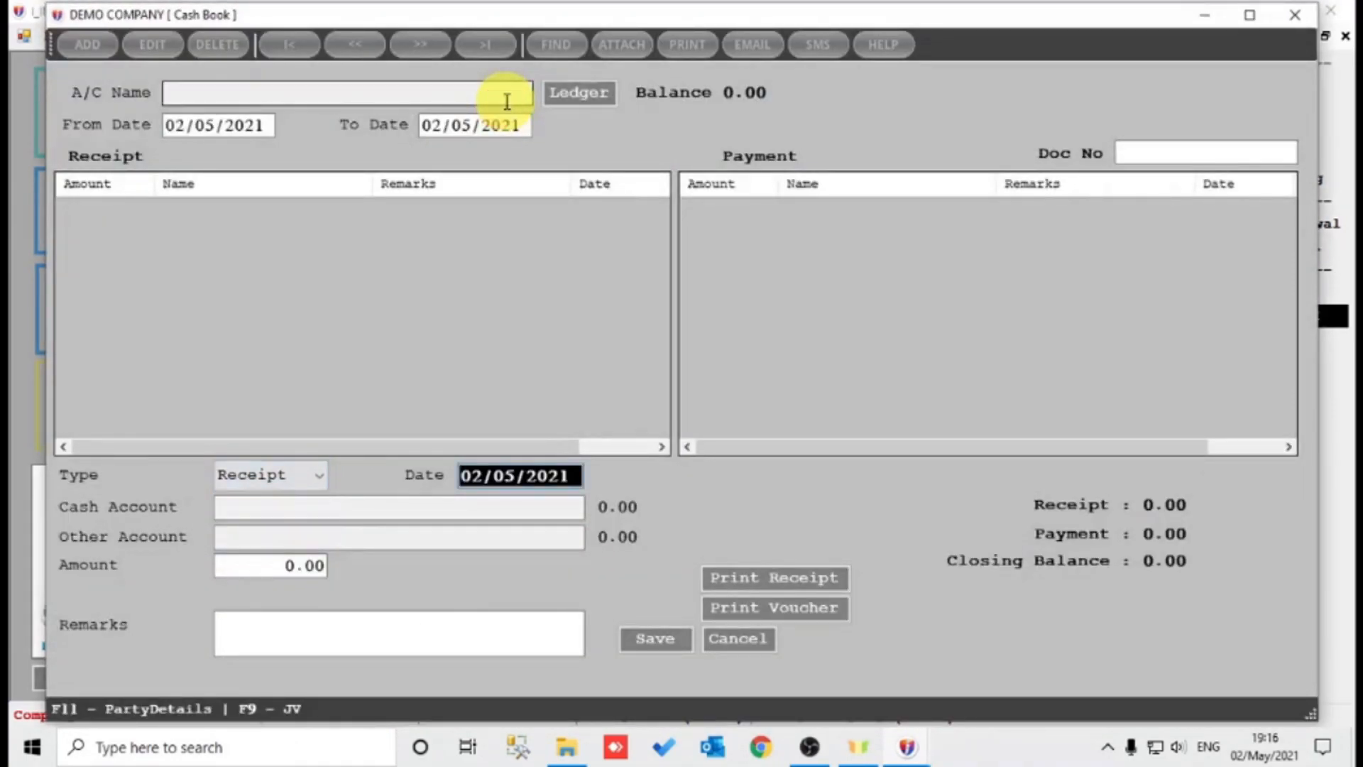
pyautogui.press('Return')
pyautogui.press('Return')
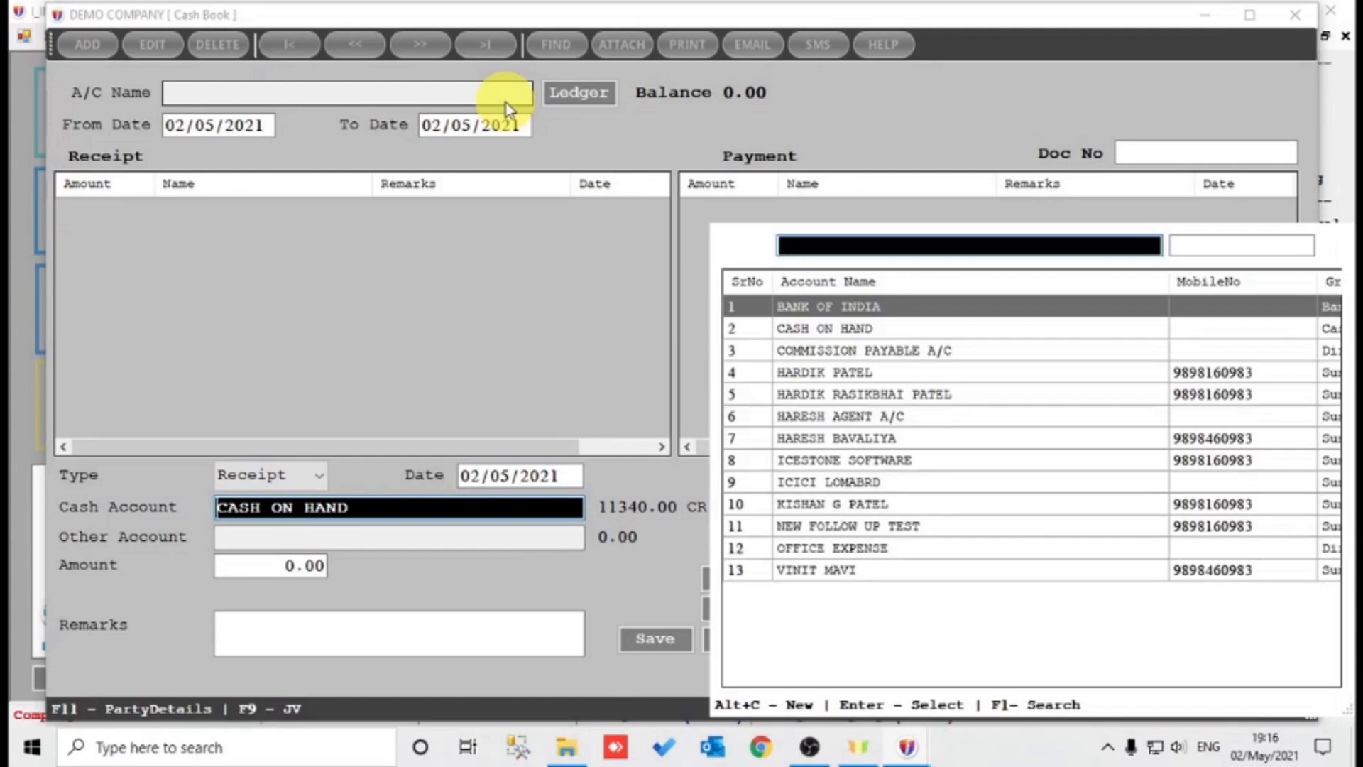
pyautogui.write('ki')
pyautogui.press('Return')
pyautogui.write('18')
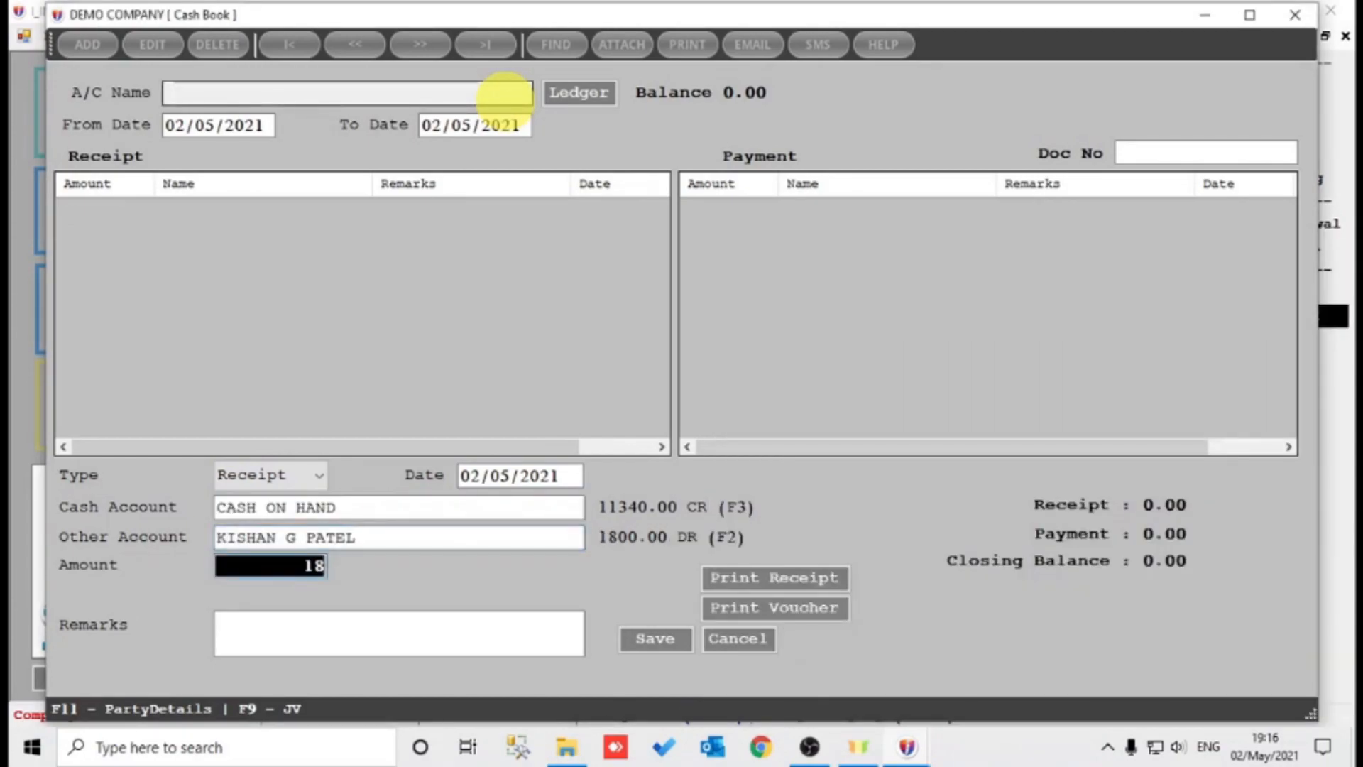
pyautogui.write('00')
pyautogui.press('Return')
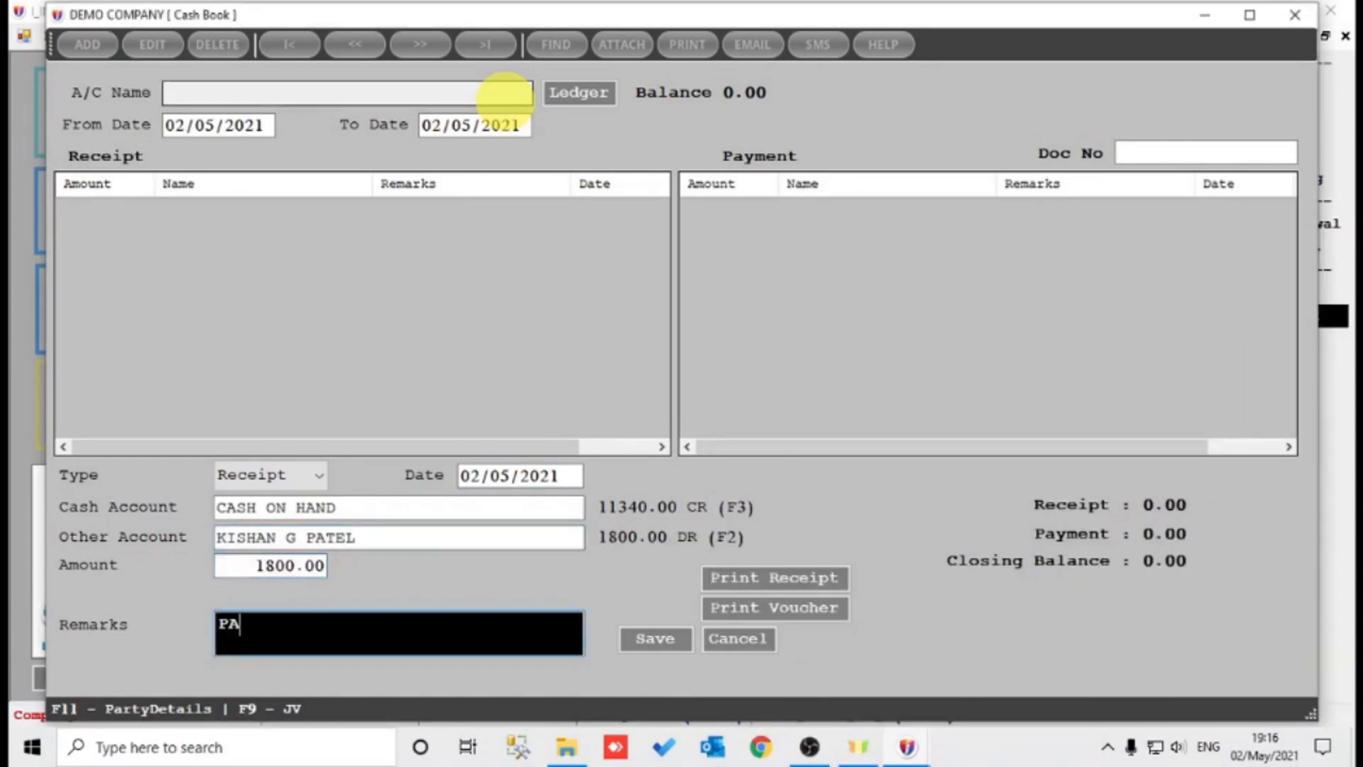
pyautogui.press('Return')
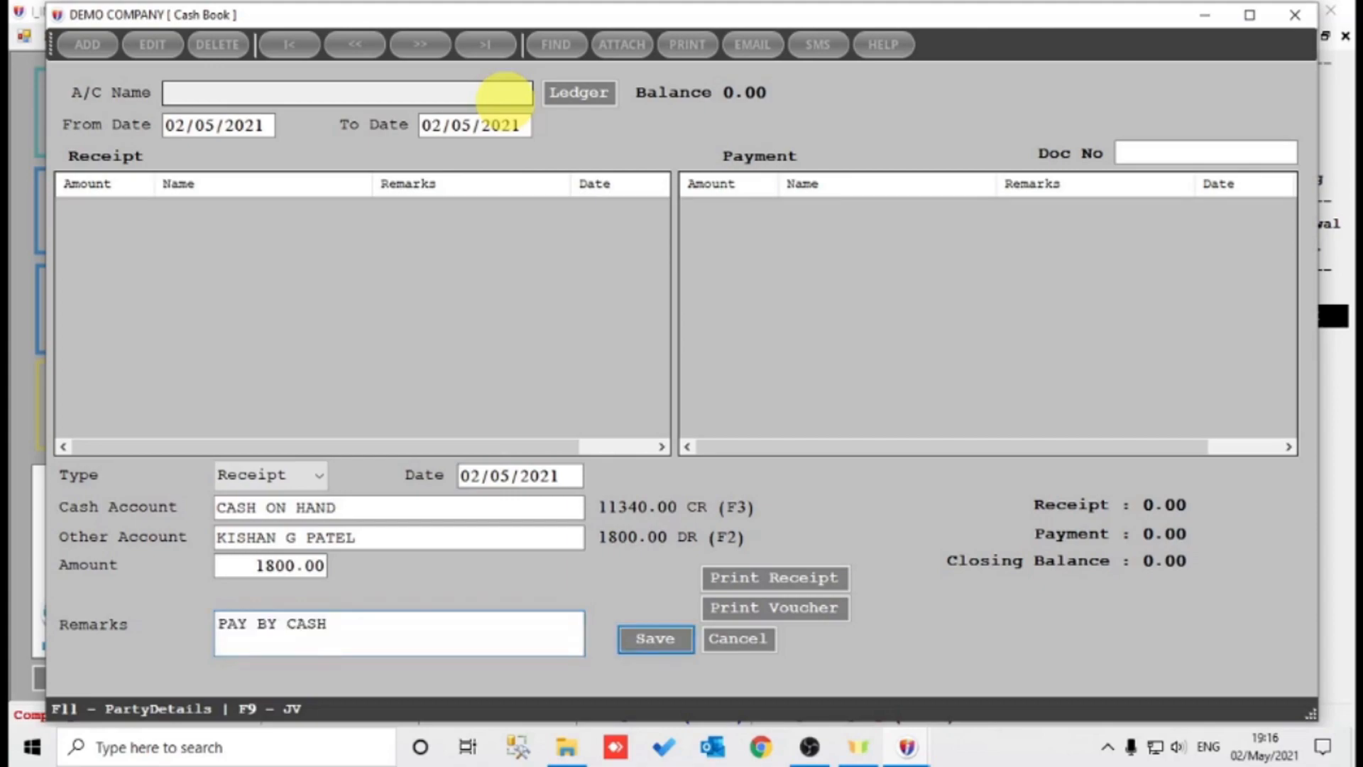
pyautogui.press('Return')
pyautogui.press('Return')
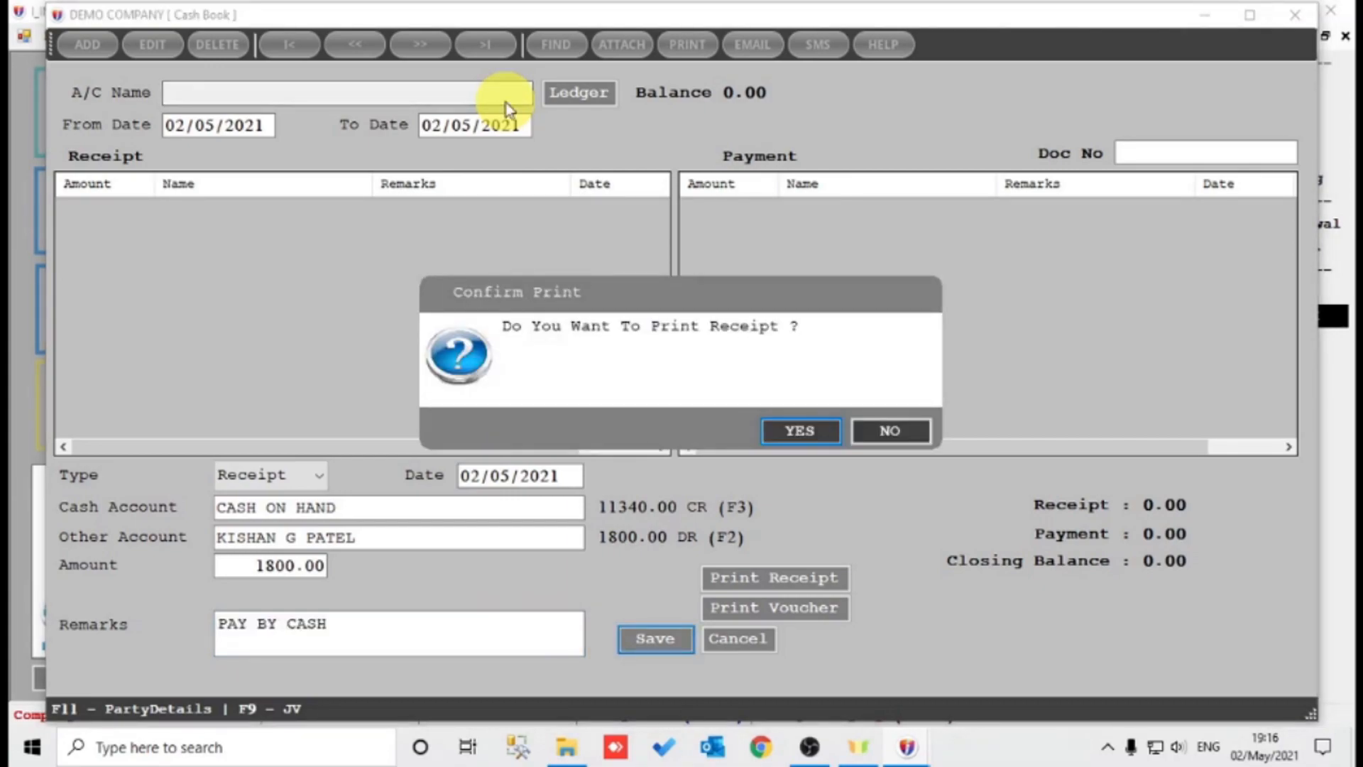
pyautogui.press('Return')
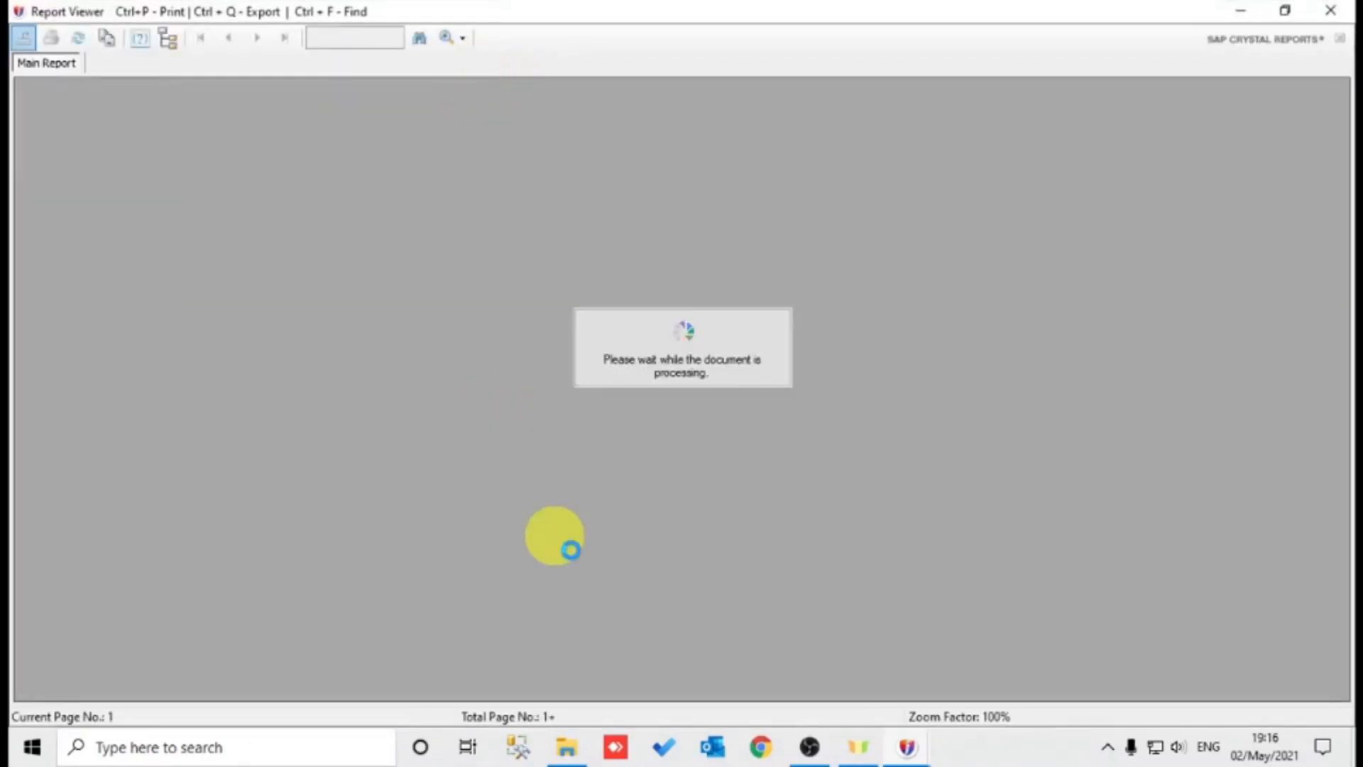
# Review receipt CR3's logo, address, remarks and signature block, then close the preview and Cash Book.
pyautogui.click(906, 745)
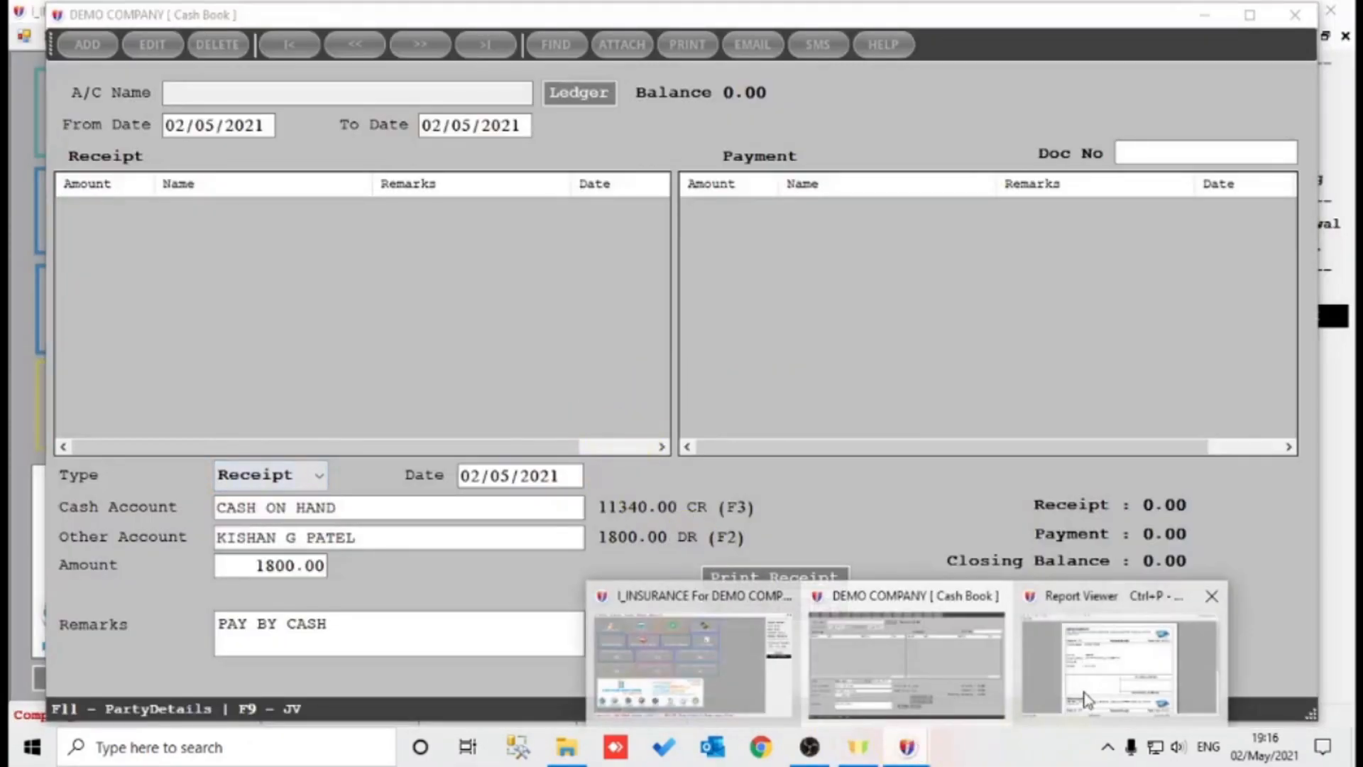
pyautogui.click(1084, 700)
pyautogui.click(969, 151)
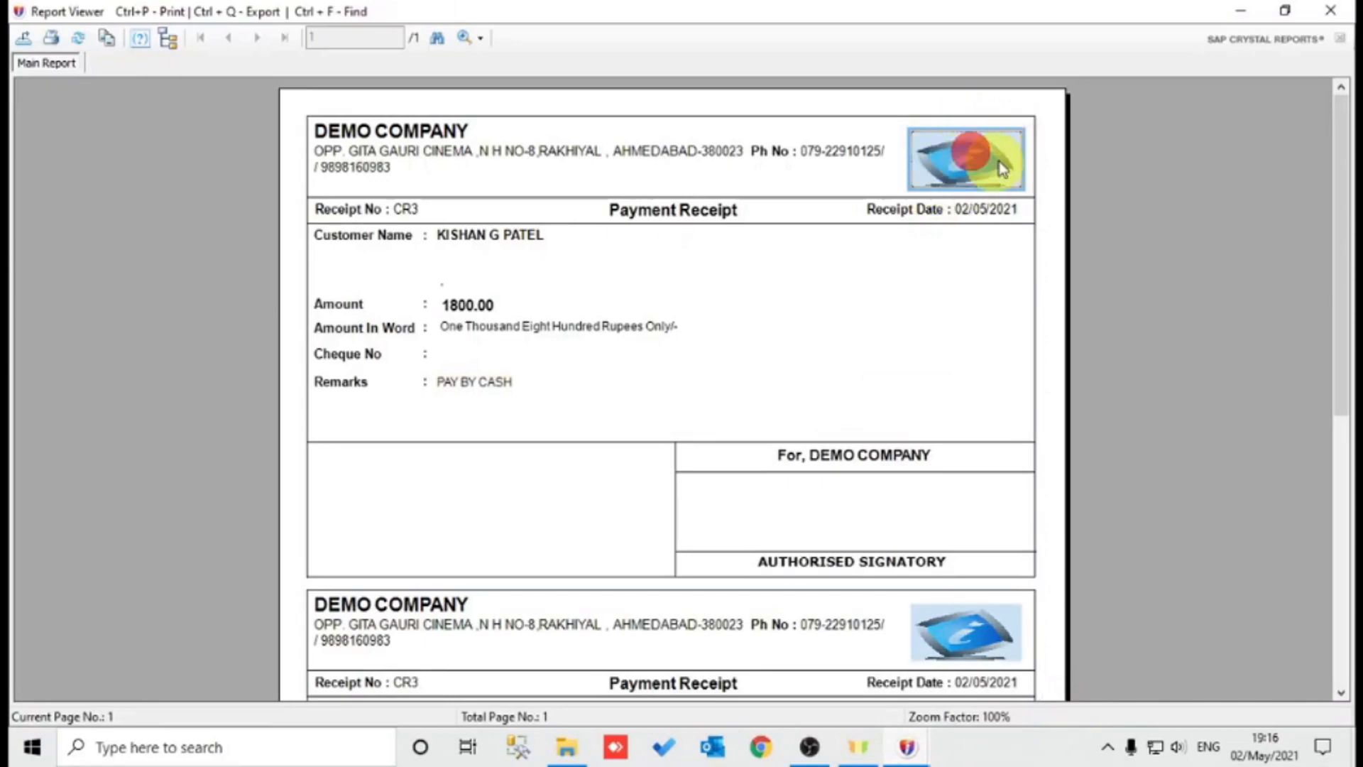
pyautogui.click(488, 169)
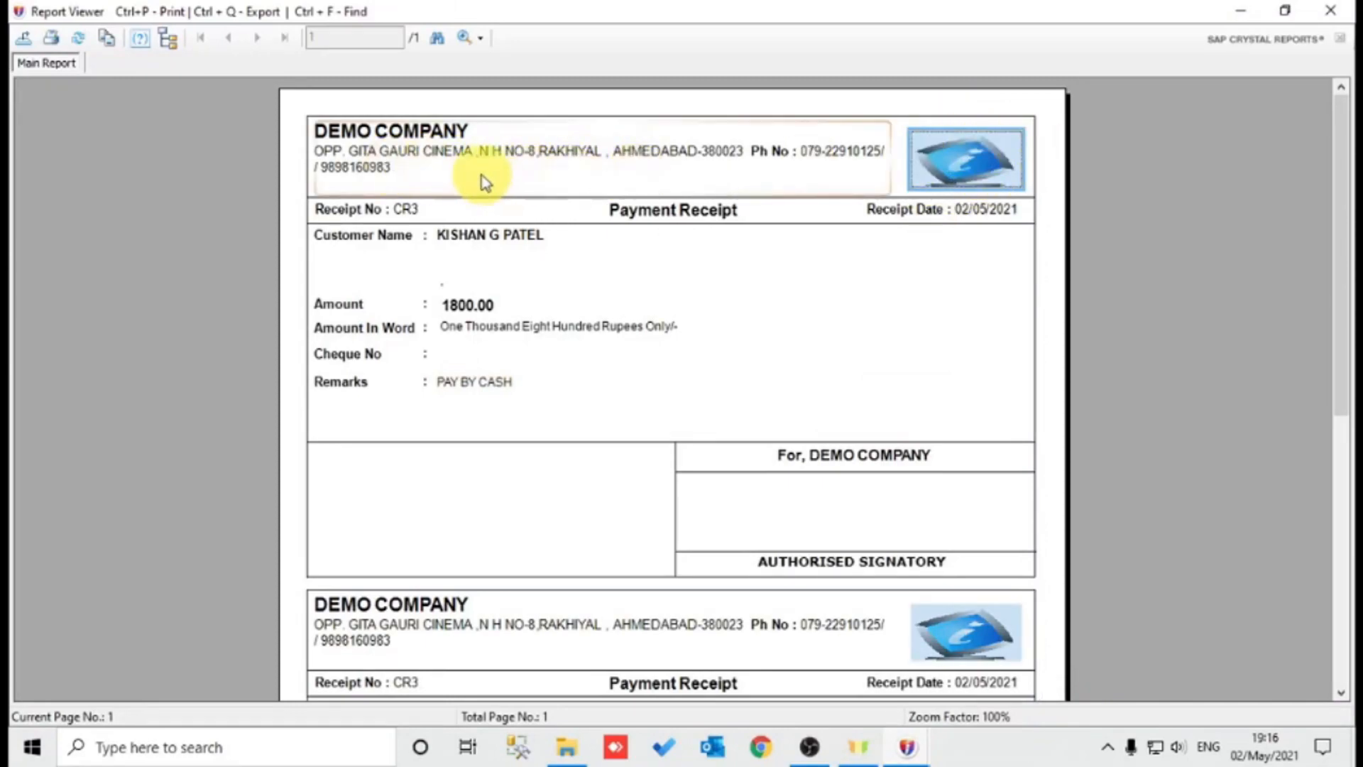
pyautogui.click(577, 386)
pyautogui.click(769, 451)
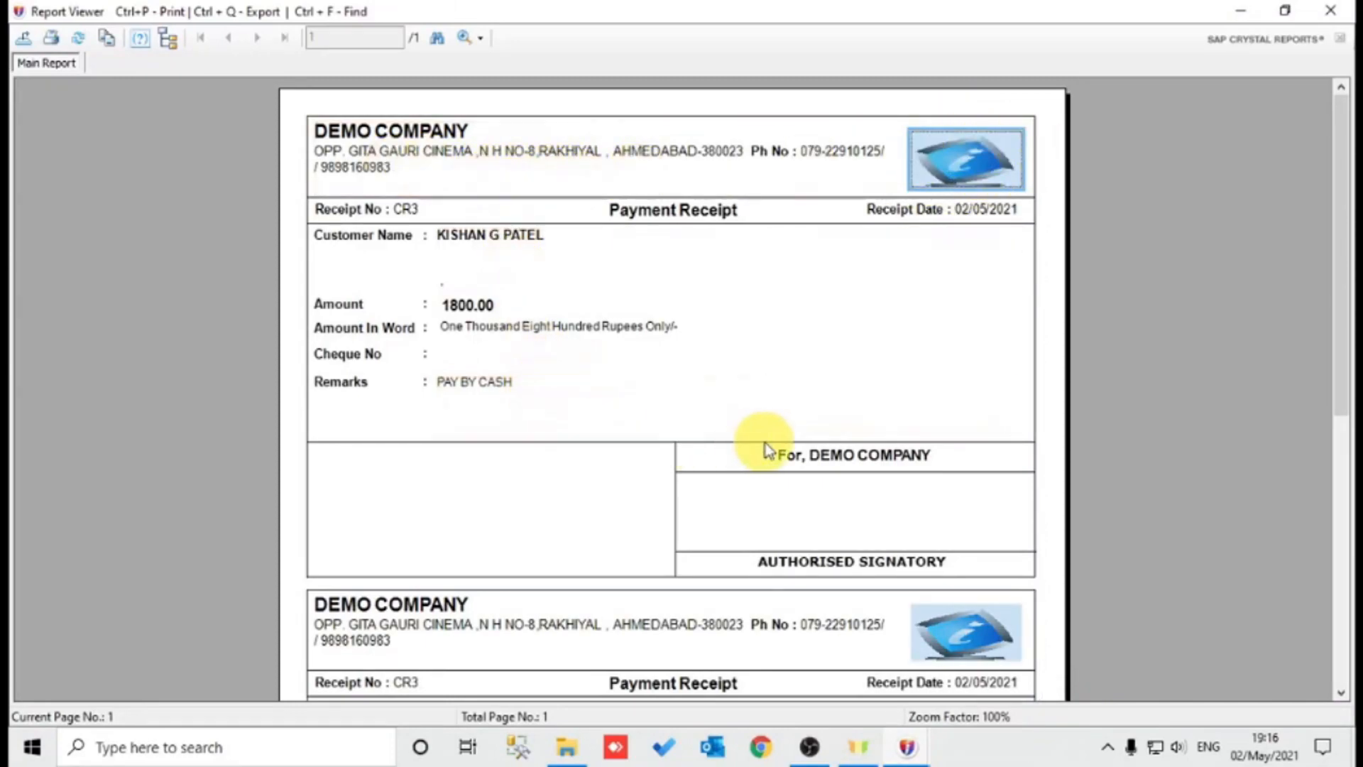
pyautogui.scroll(-6, 699, 465)
pyautogui.scroll(6, 696, 457)
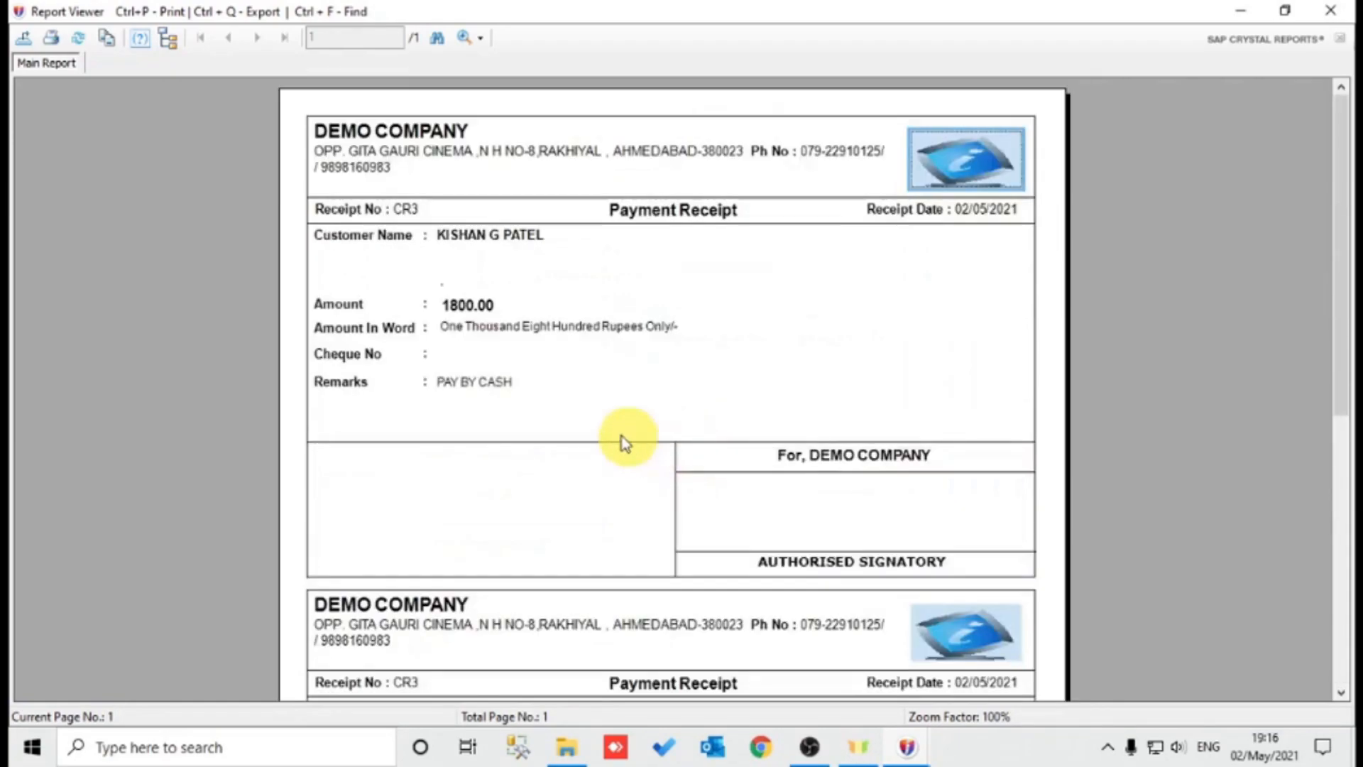
pyautogui.press('Escape')
pyautogui.click(821, 381)
pyautogui.press('Escape')
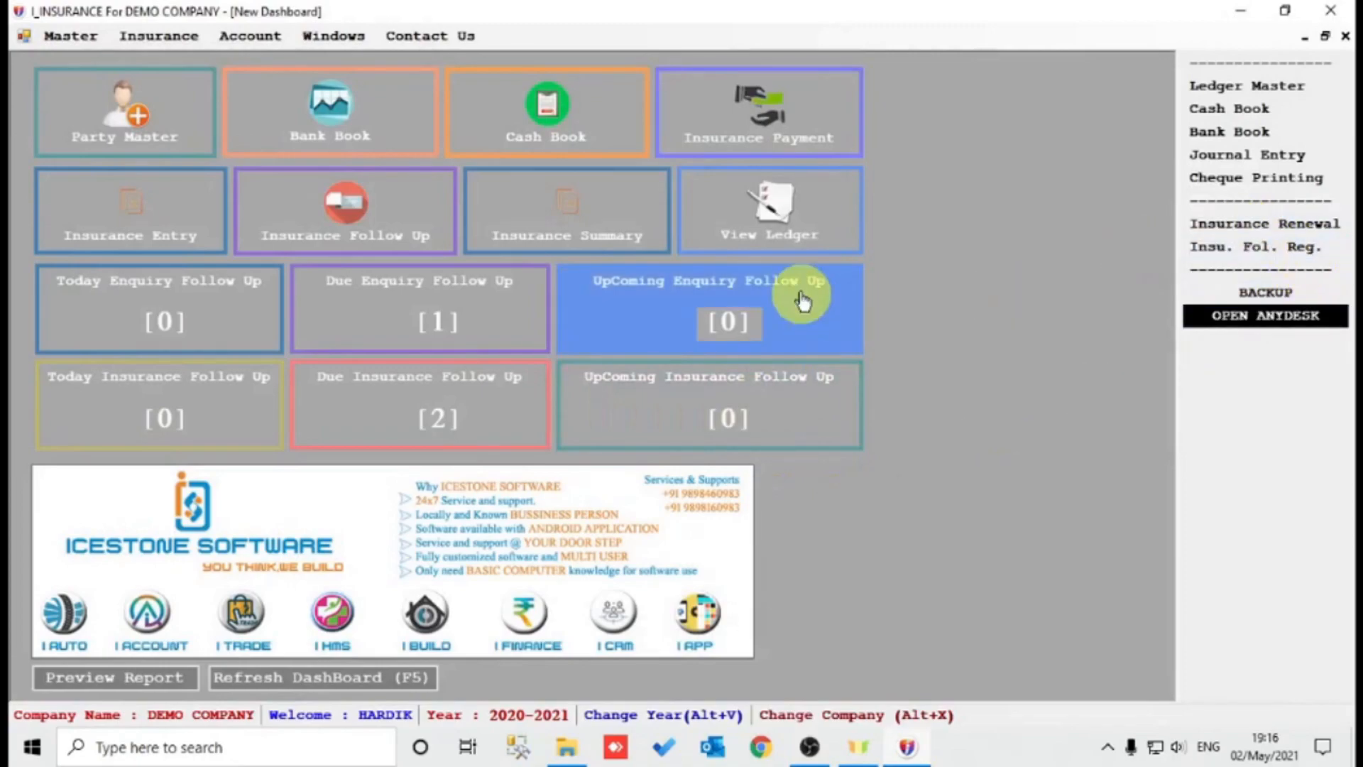
pyautogui.click(781, 239)
pyautogui.write('KI')
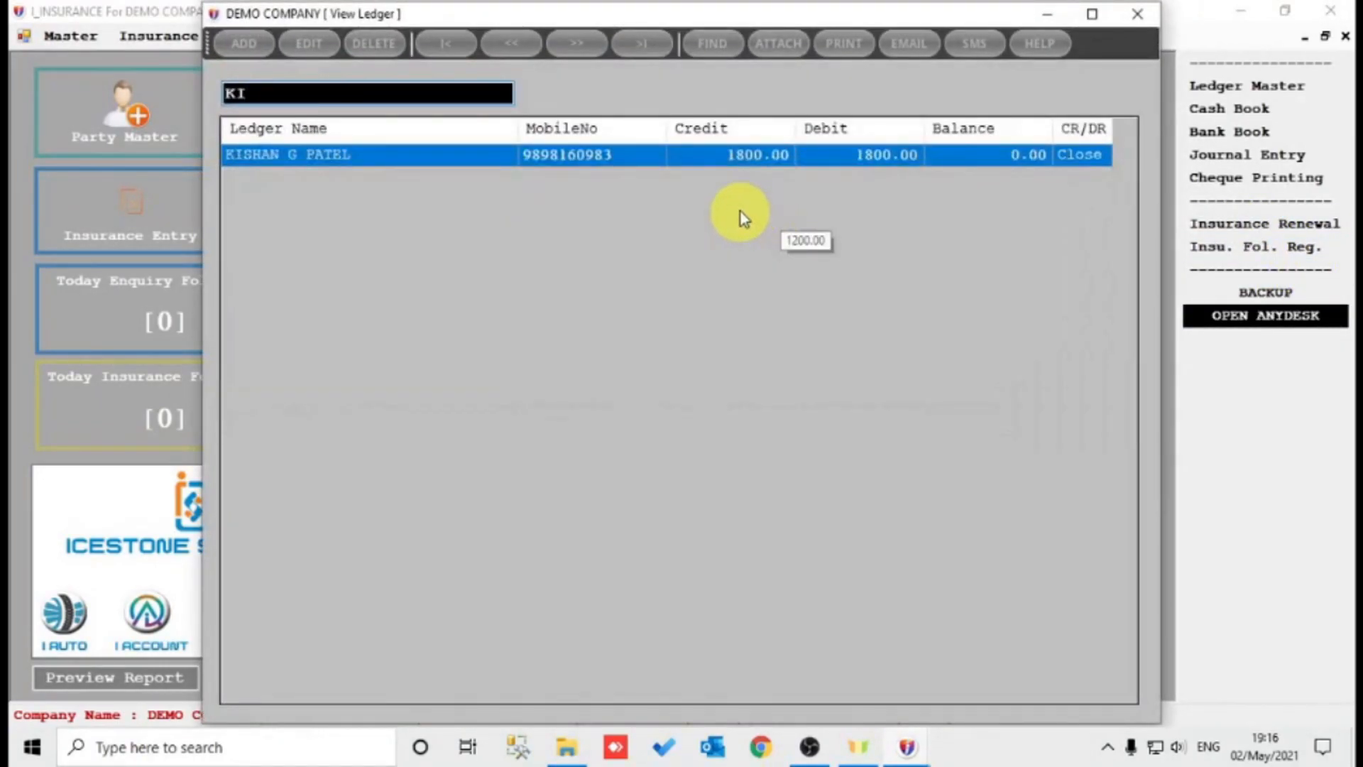
pyautogui.click(779, 157)
pyautogui.click(776, 157)
pyautogui.hotkey('ctrl', 'p')
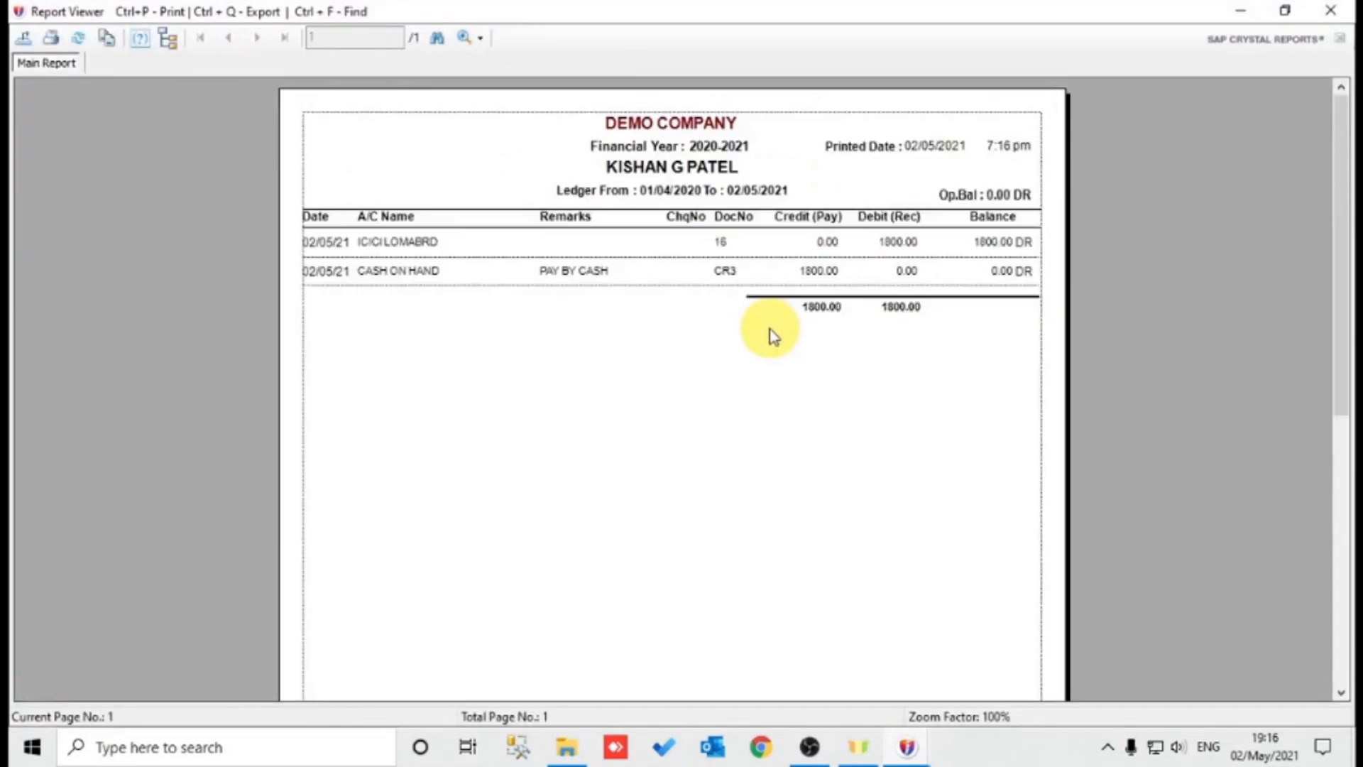
pyautogui.click(655, 167)
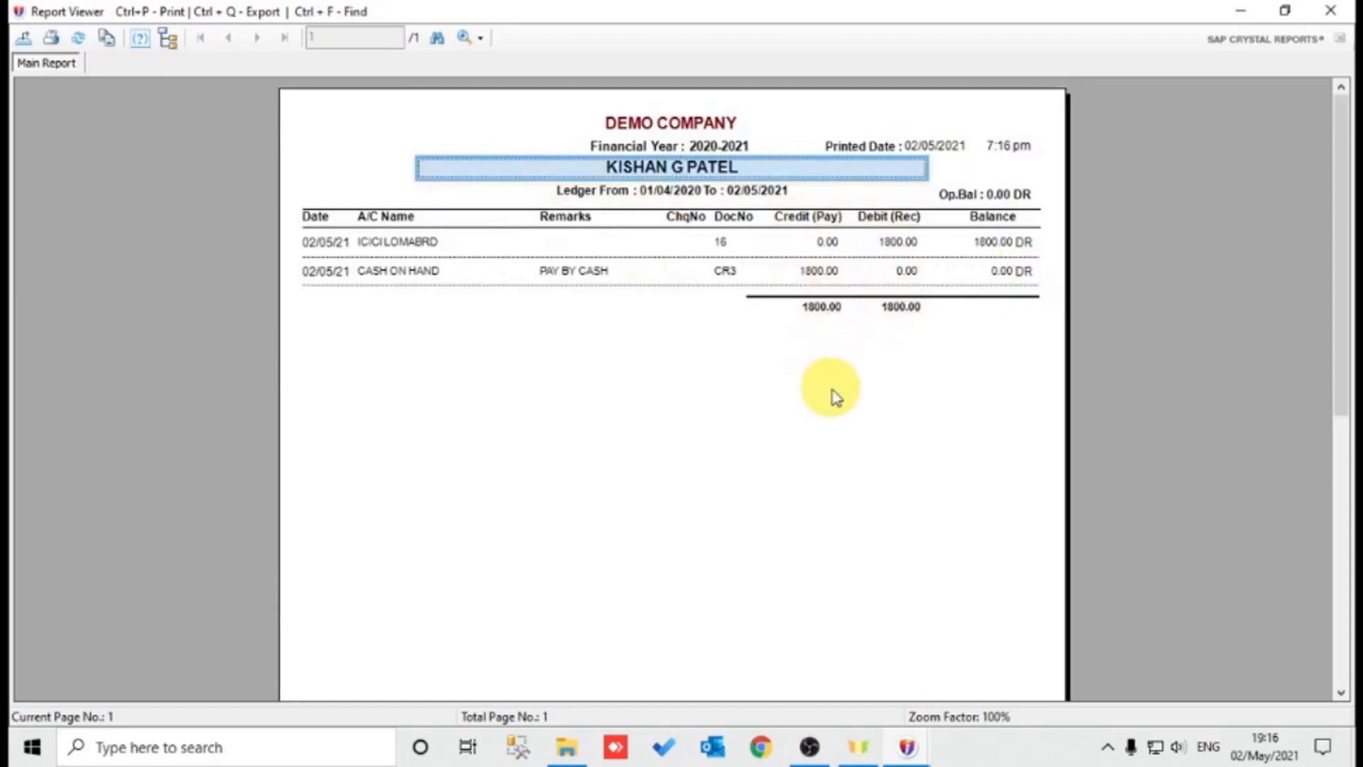
pyautogui.click(692, 445)
pyautogui.press('Escape')
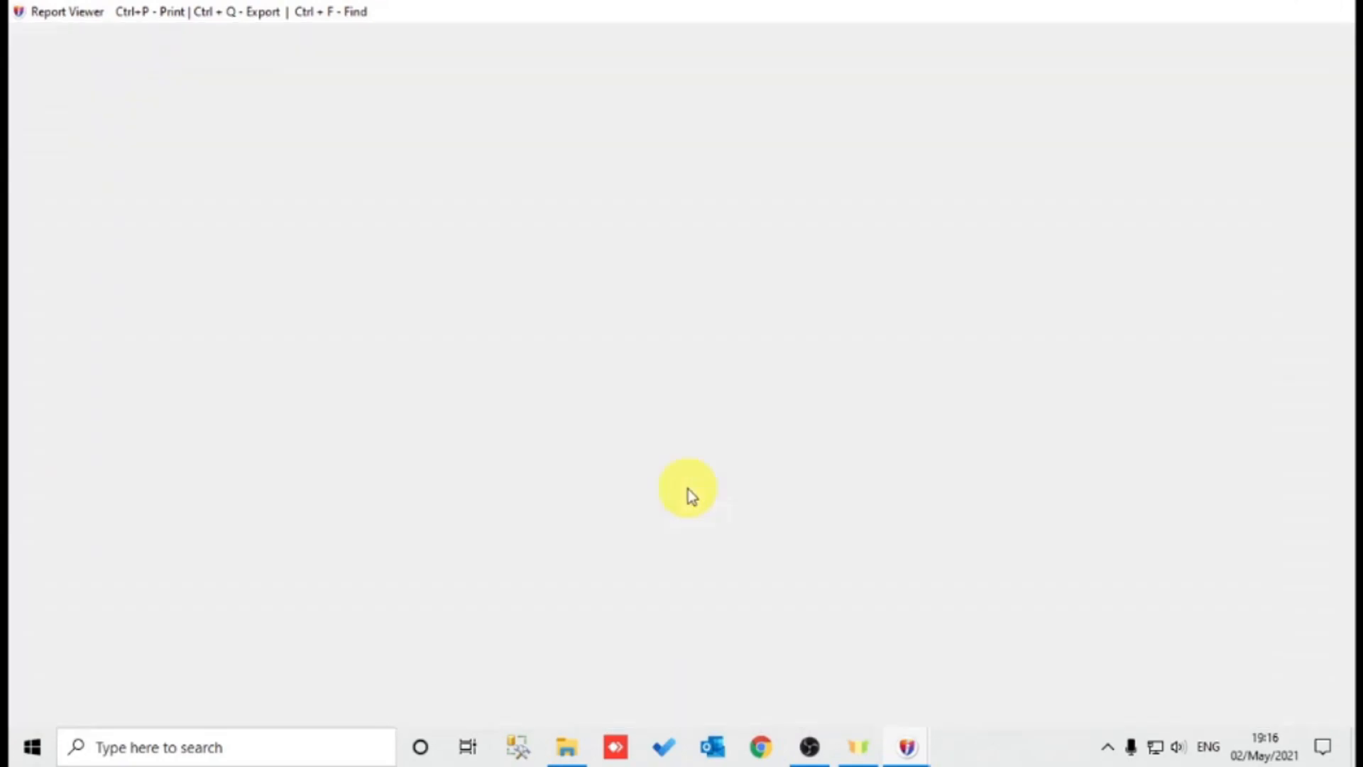
pyautogui.click(662, 487)
pyautogui.press('Escape')
pyautogui.press('Escape')
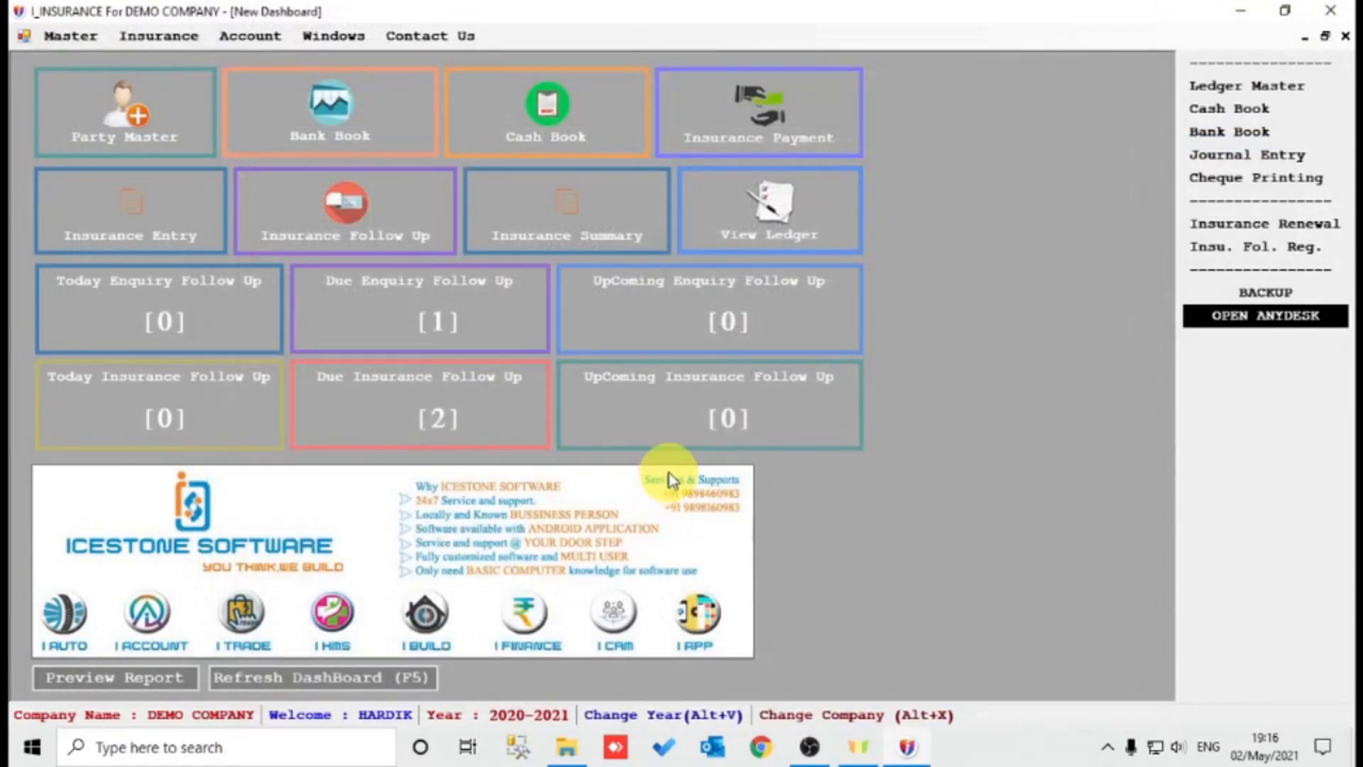
# Start a new insurance payment with the default dates and ICICI LOMABRD as the insurance company.
pyautogui.click(779, 118)
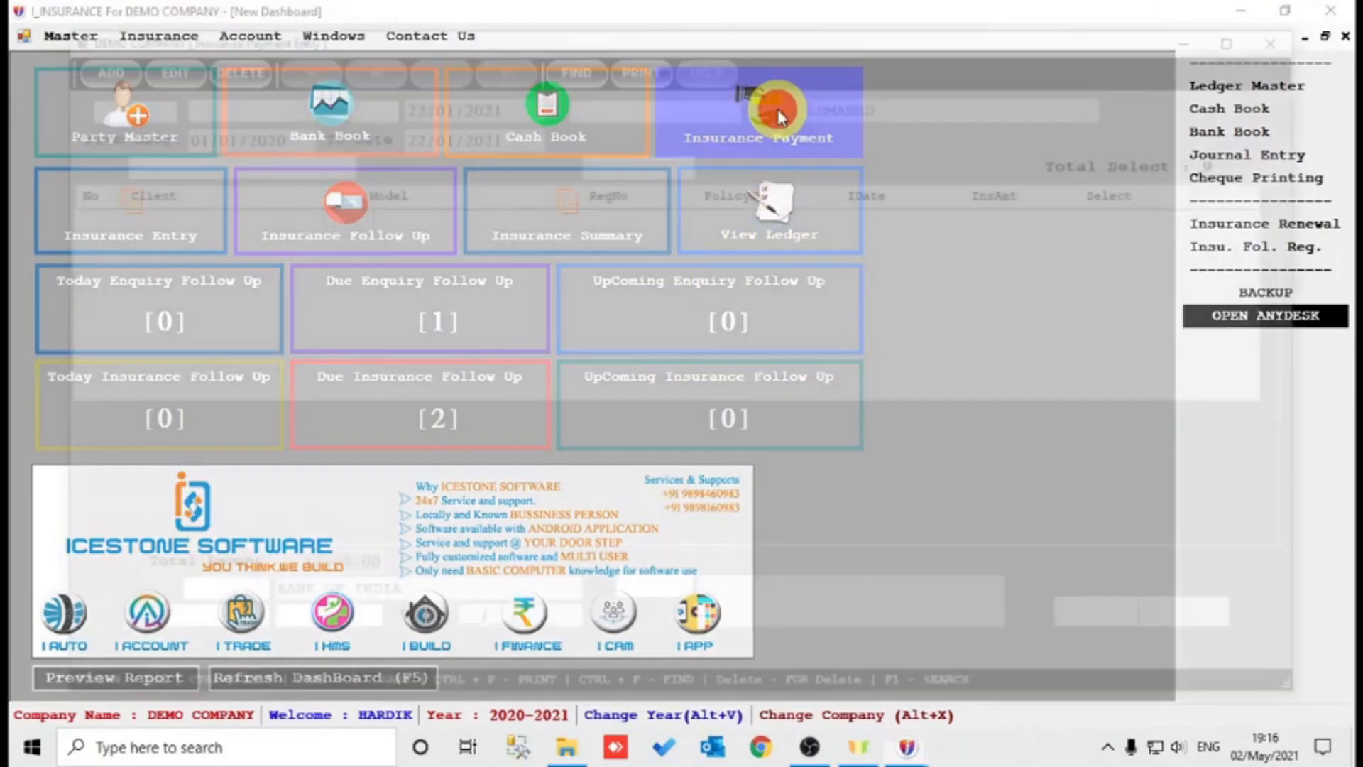
pyautogui.click(91, 75)
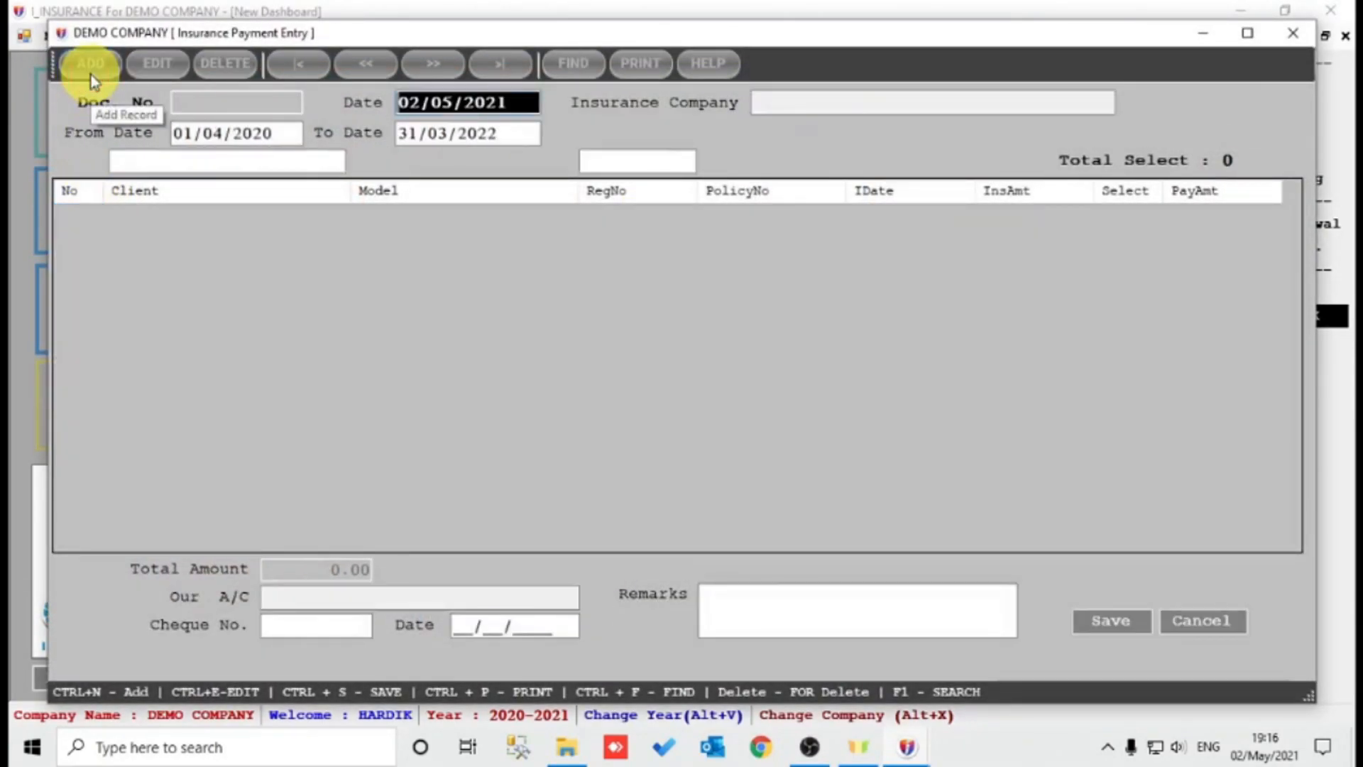
pyautogui.press('Return')
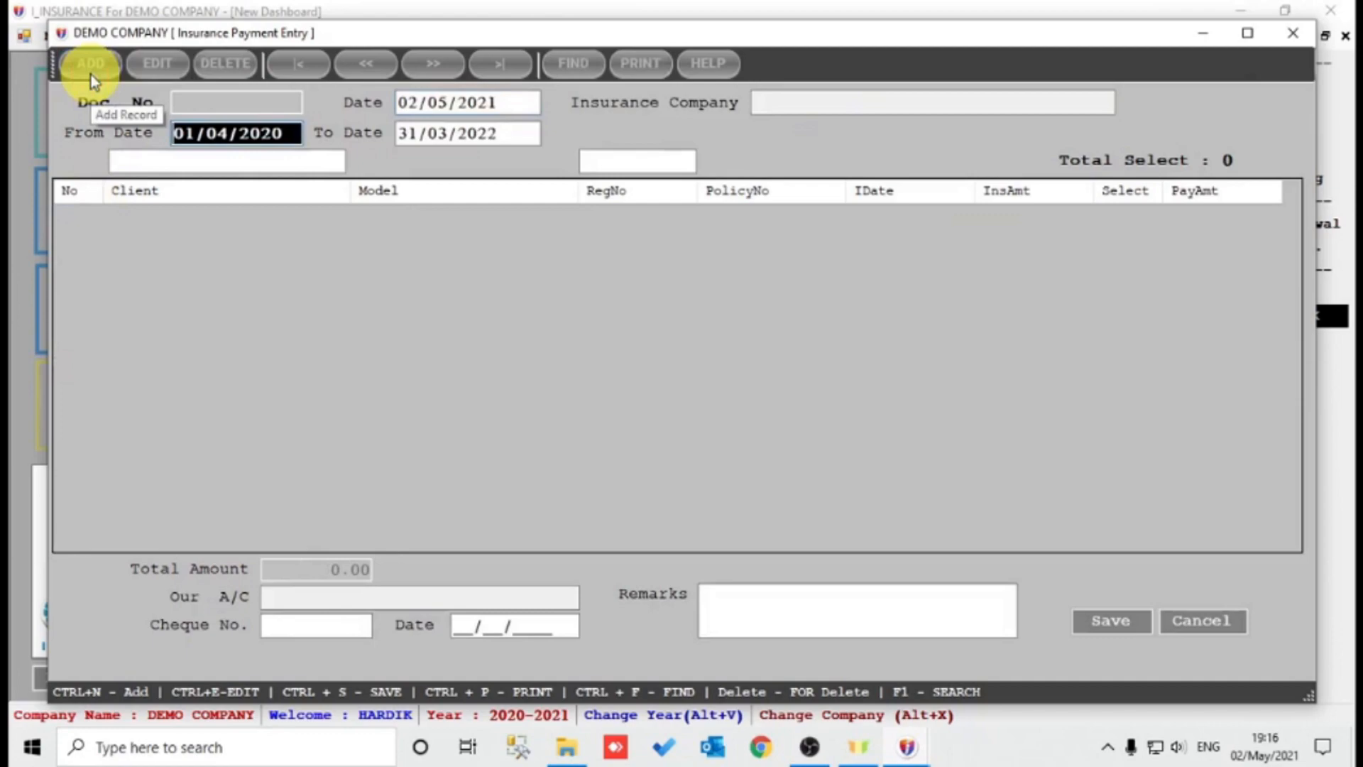
pyautogui.press('Return')
pyautogui.press('Return')
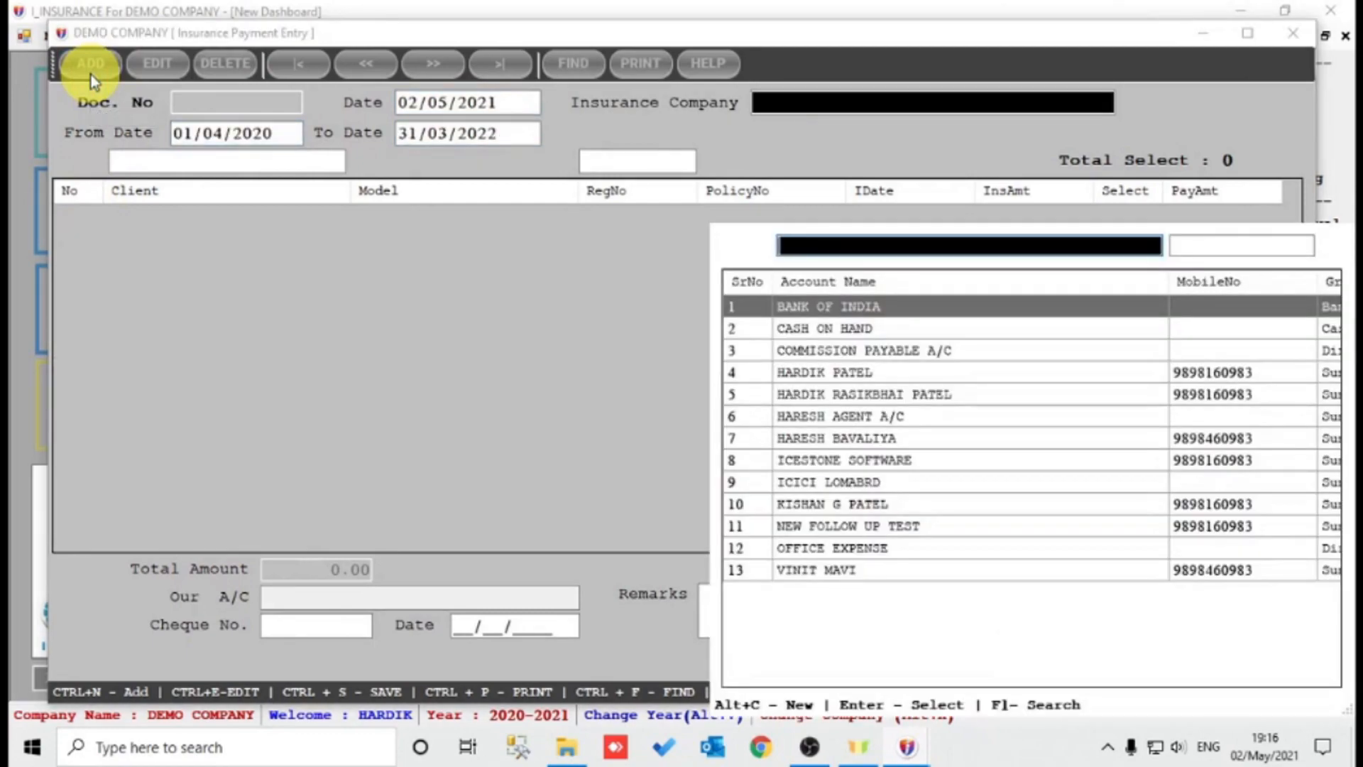
pyautogui.write('ICE')
pyautogui.press('Return')
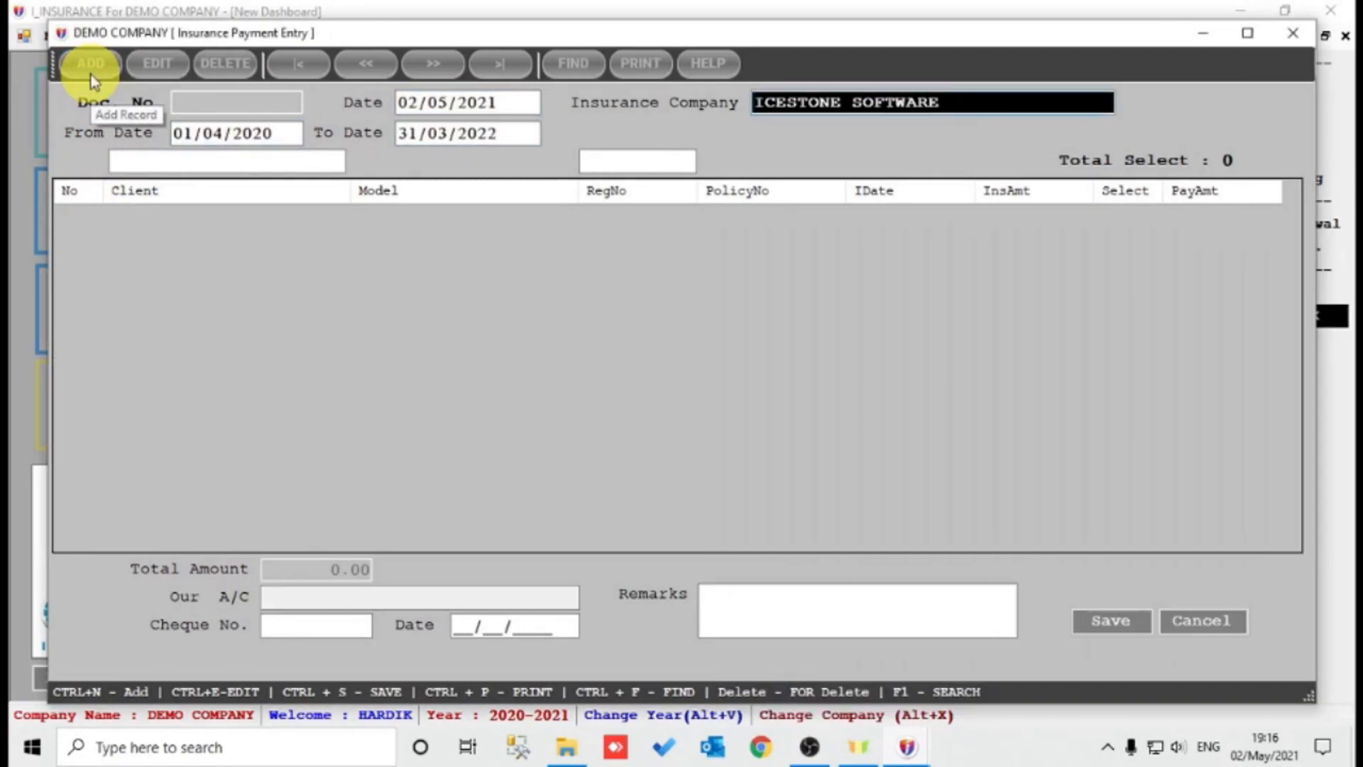
pyautogui.press('Return')
pyautogui.write('IC')
pyautogui.press('Down')
pyautogui.press('Return')
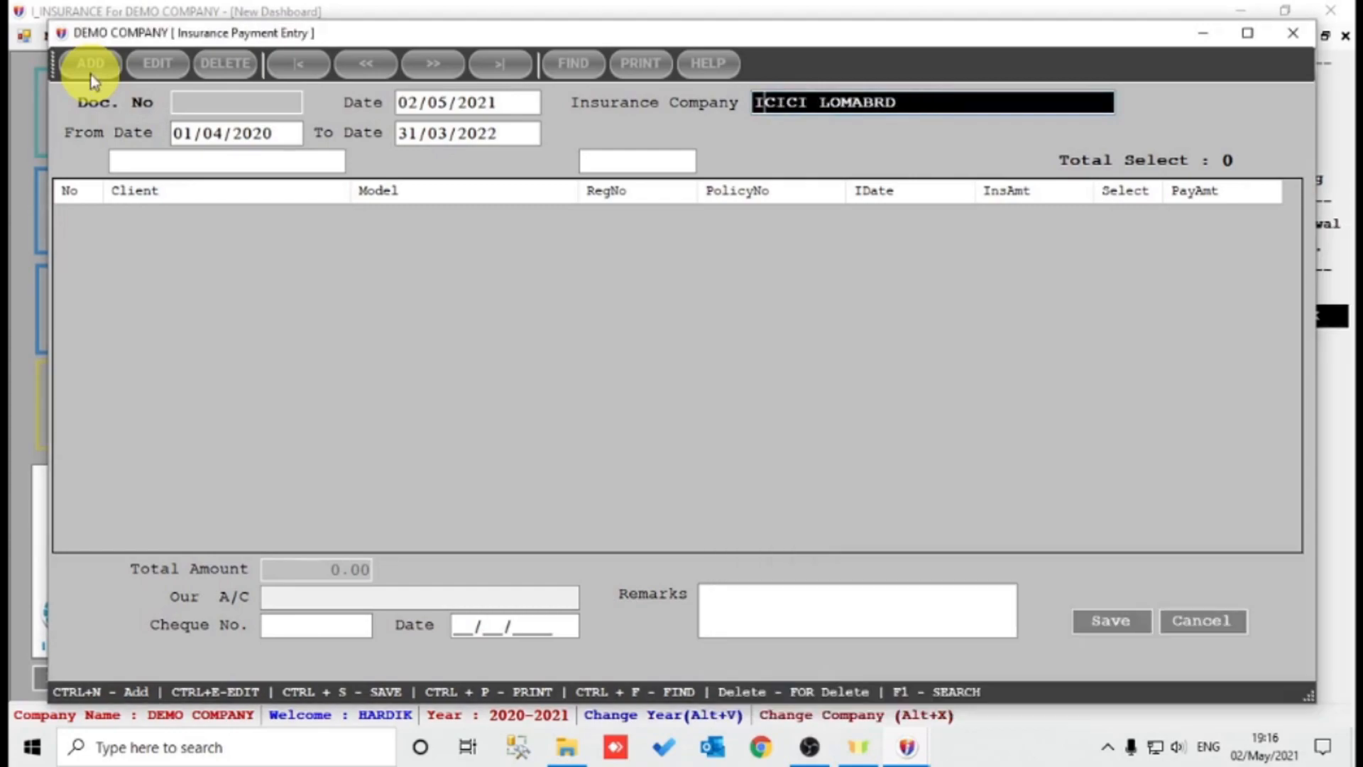
pyautogui.press('Return')
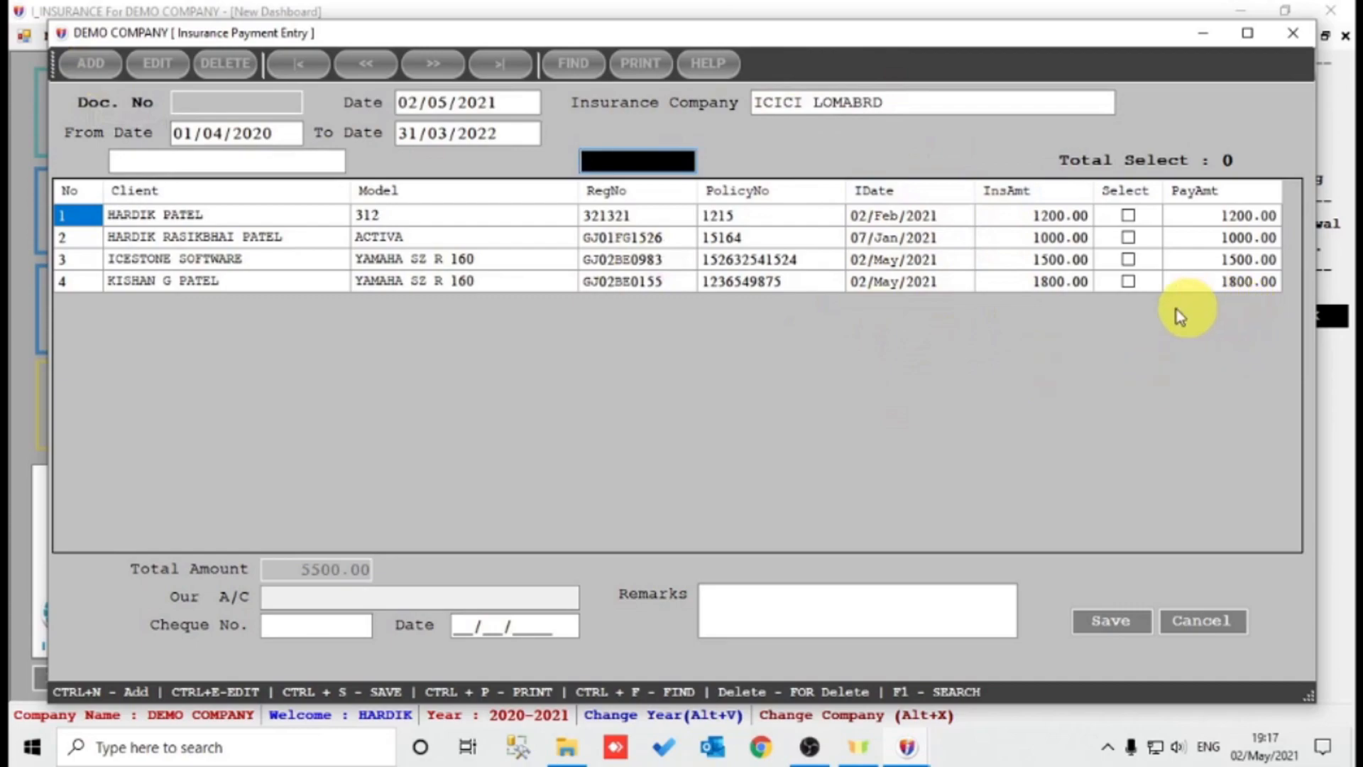
# Tick the three ICICI LOMABRD policies to pay, including the 1800.00 policy in row 4.
pyautogui.click(1129, 280)
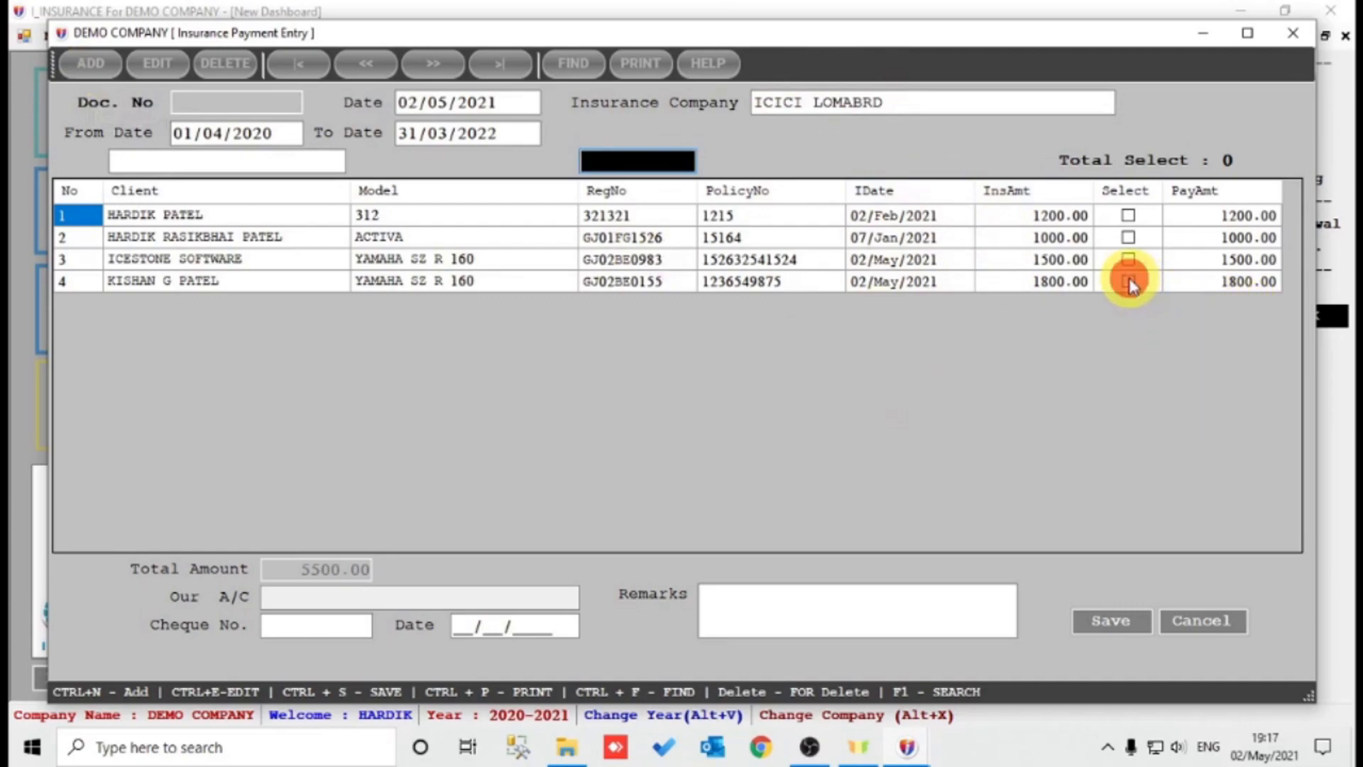
pyautogui.click(1128, 215)
pyautogui.click(1128, 237)
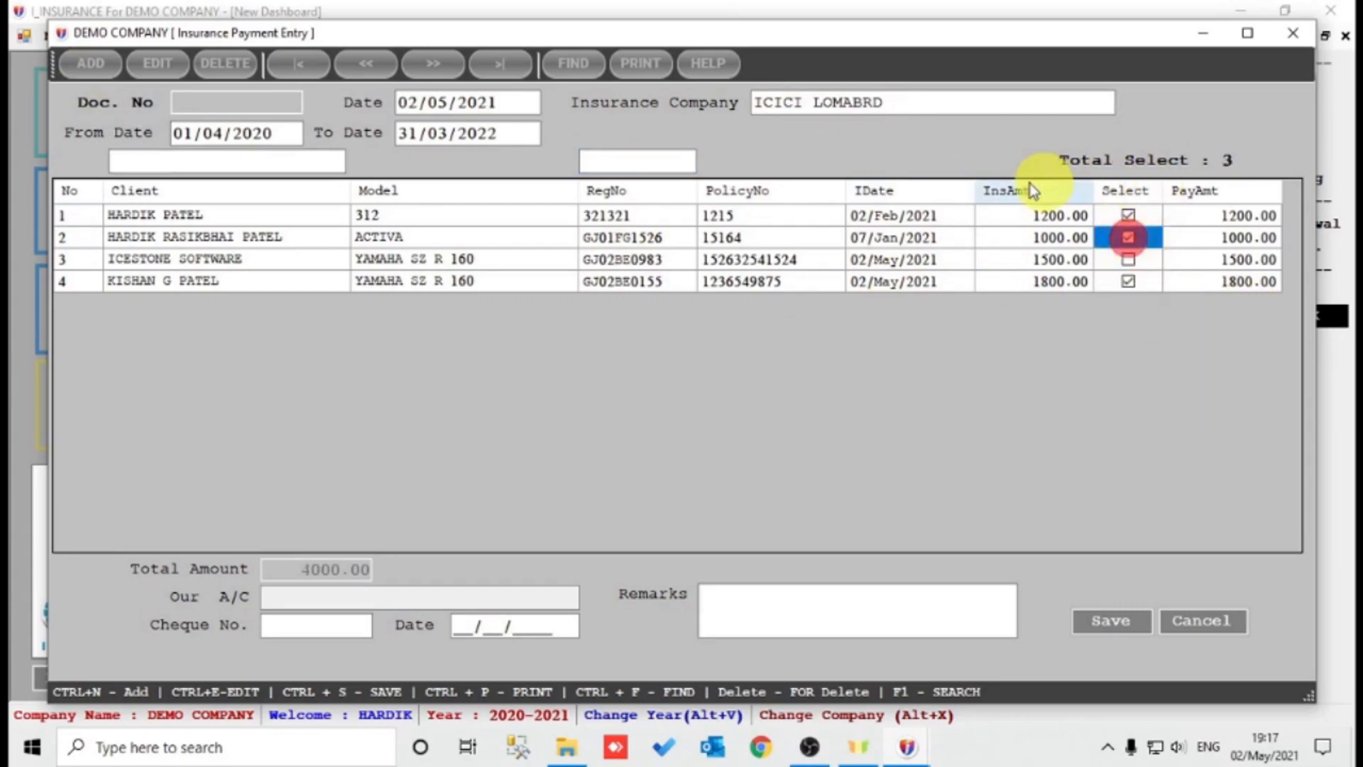
pyautogui.click(1130, 239)
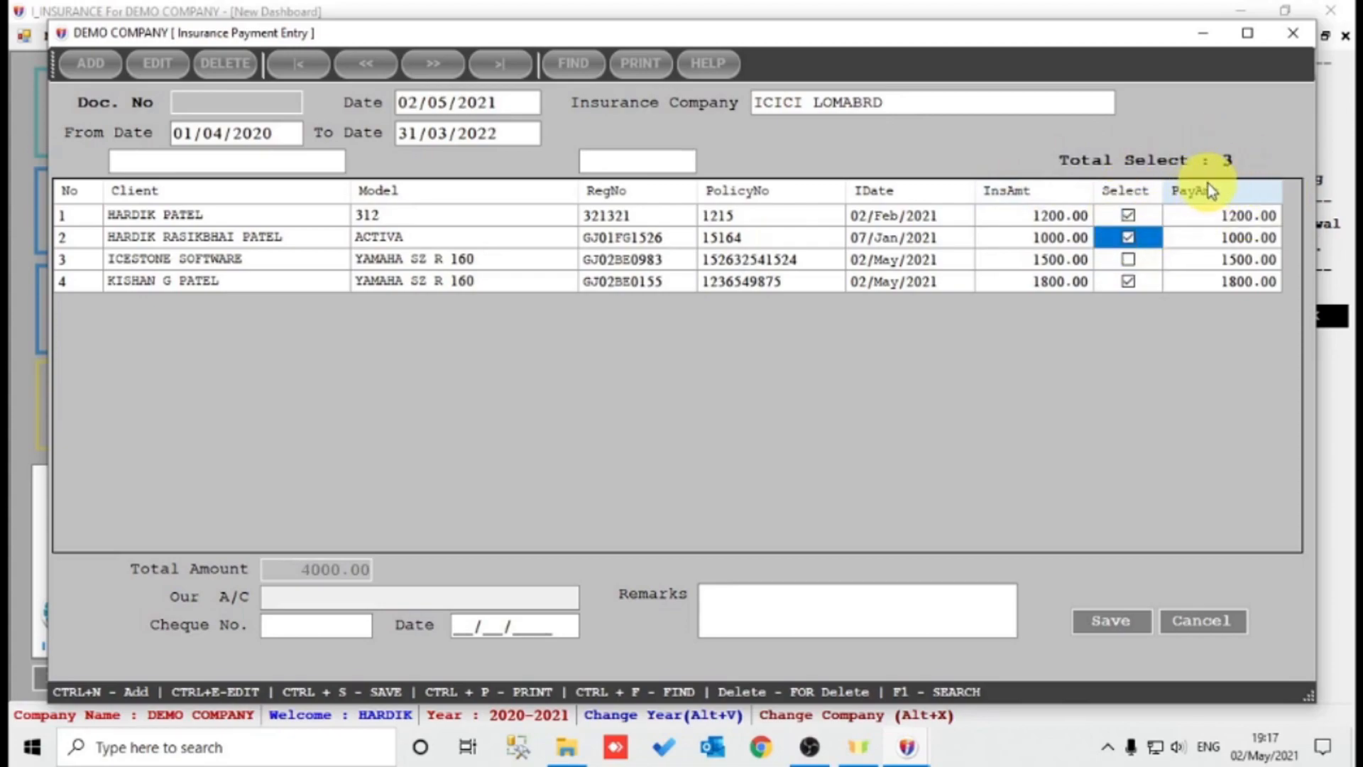
# Pay 4000.00 from BANK OF INDIA by cheque 152 dated 02/05/2021 with remarks 'c/o', and save.
pyautogui.click(321, 574)
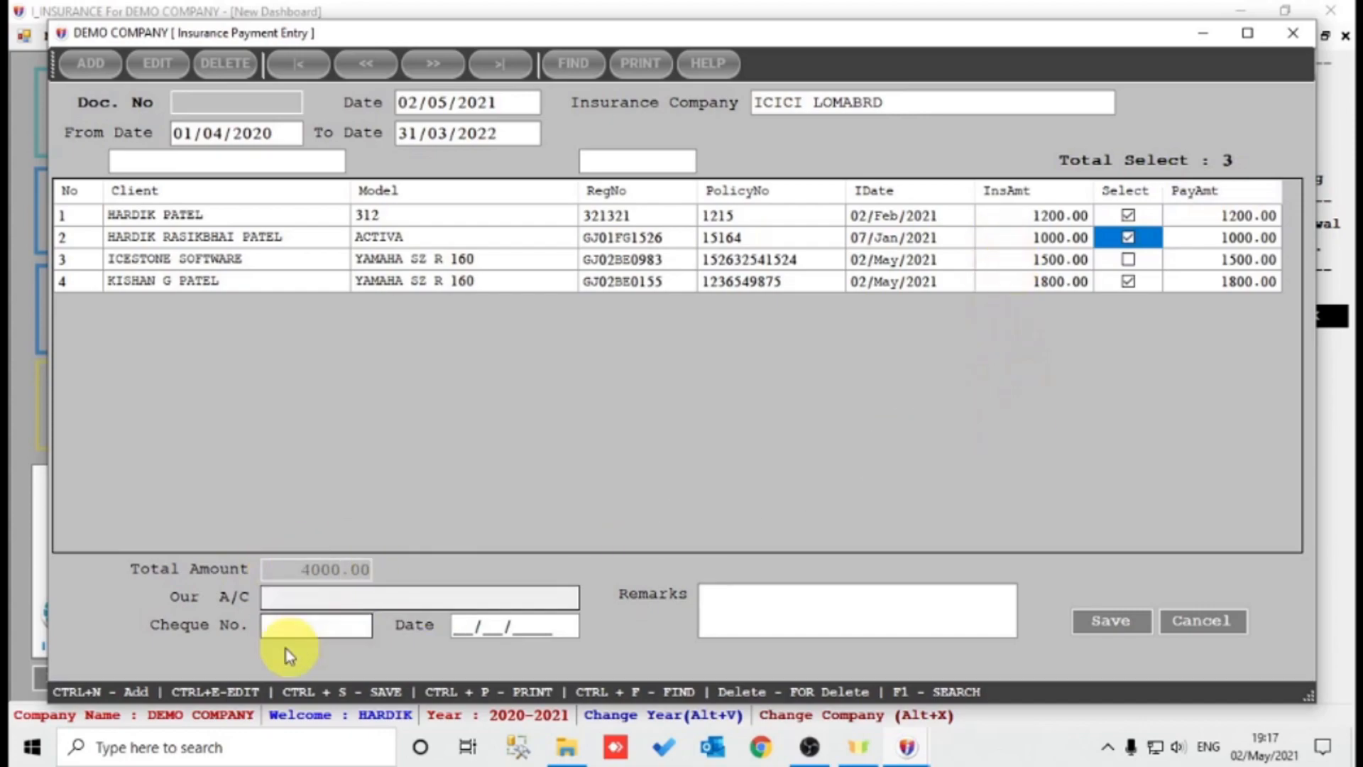
pyautogui.click(366, 599)
pyautogui.press('Return')
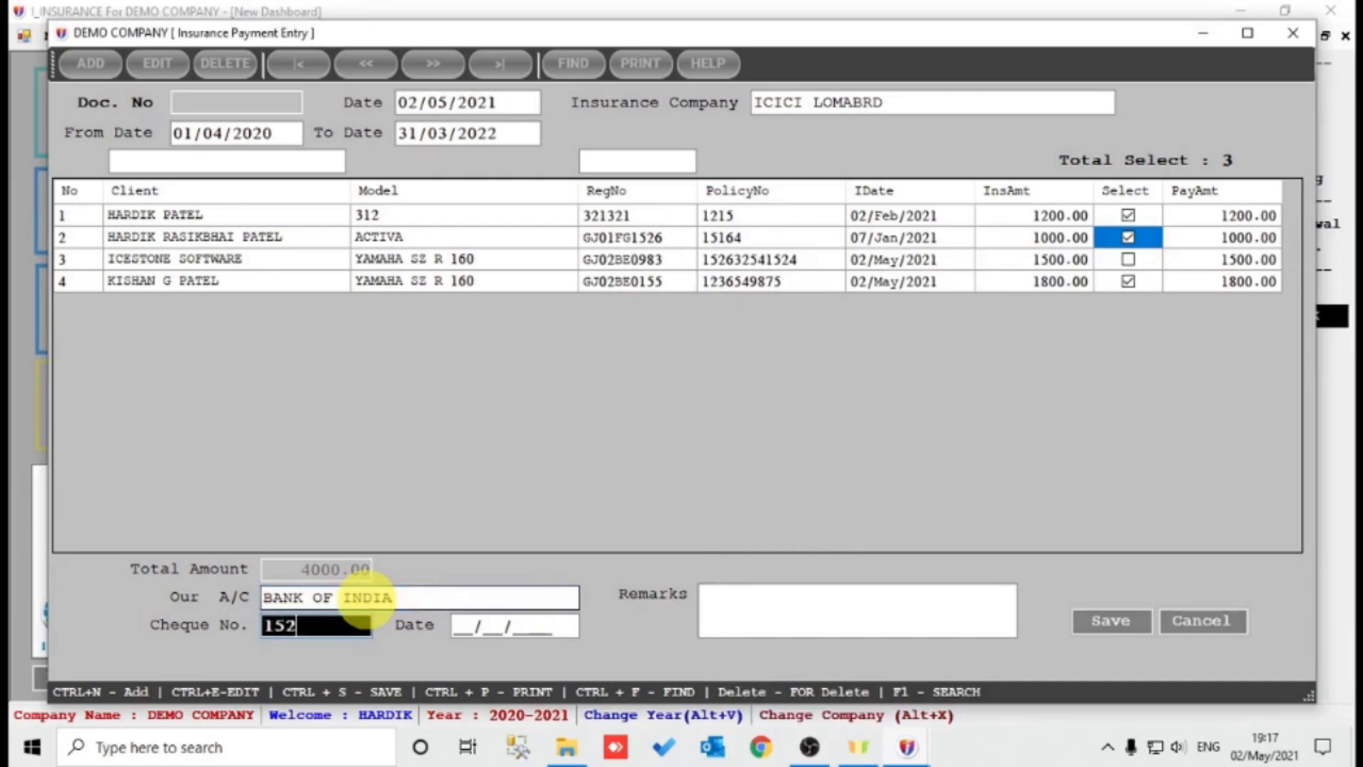
pyautogui.press('Return')
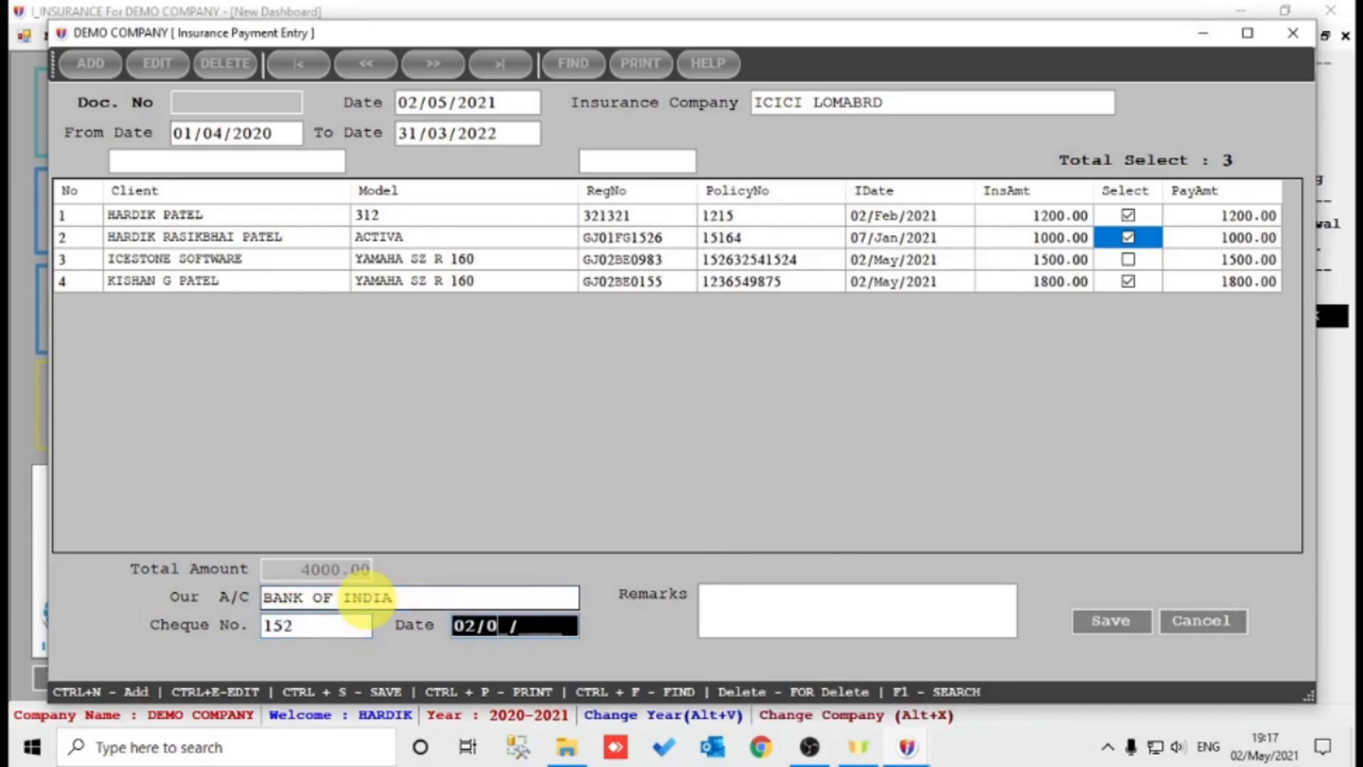
pyautogui.write('02/05/2021')
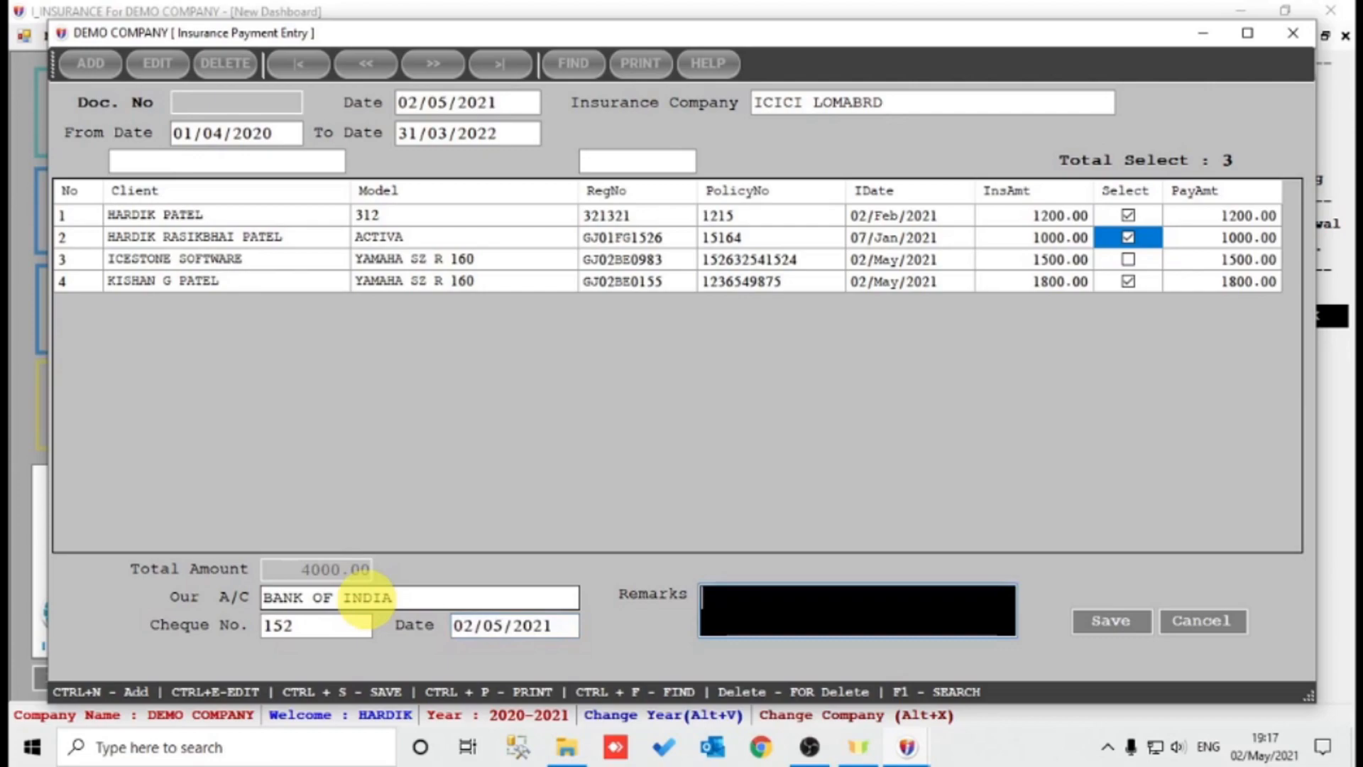
pyautogui.write('c/o')
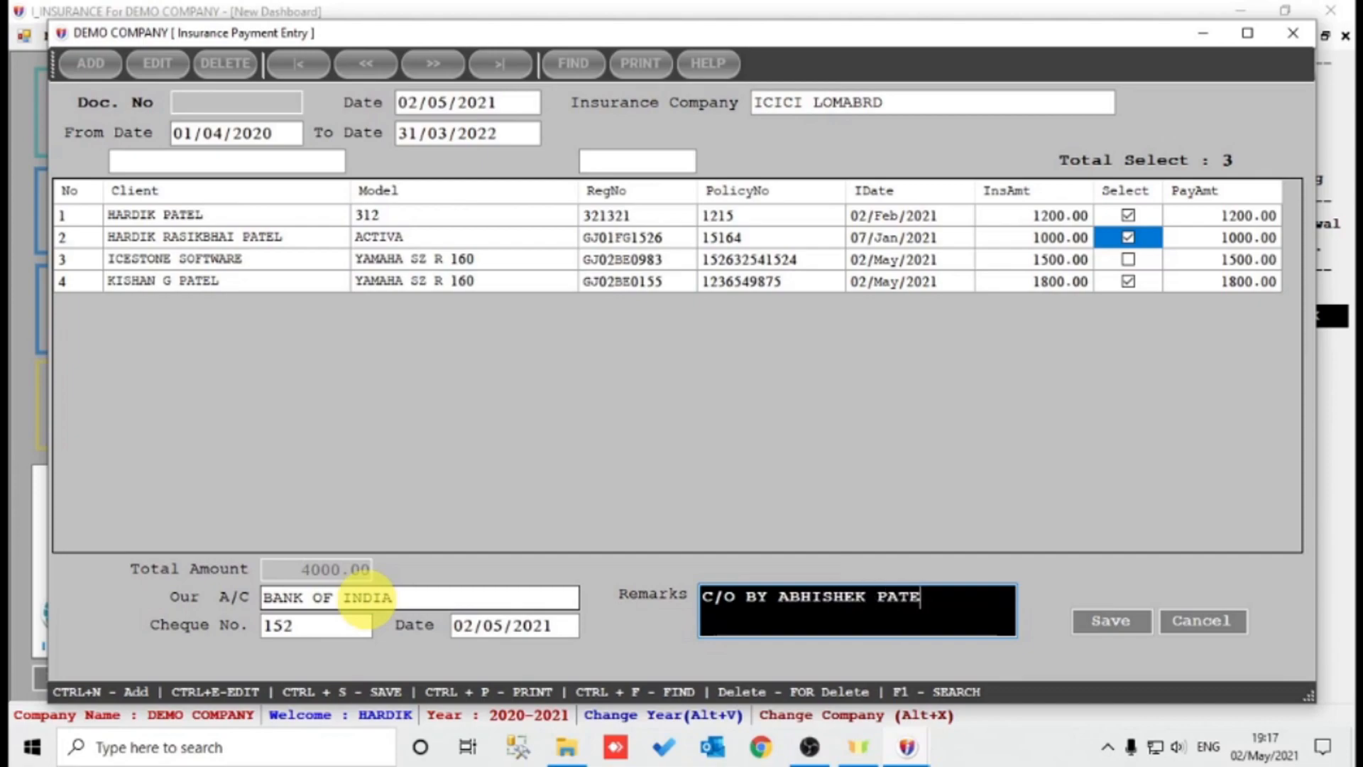
pyautogui.press('Tab')
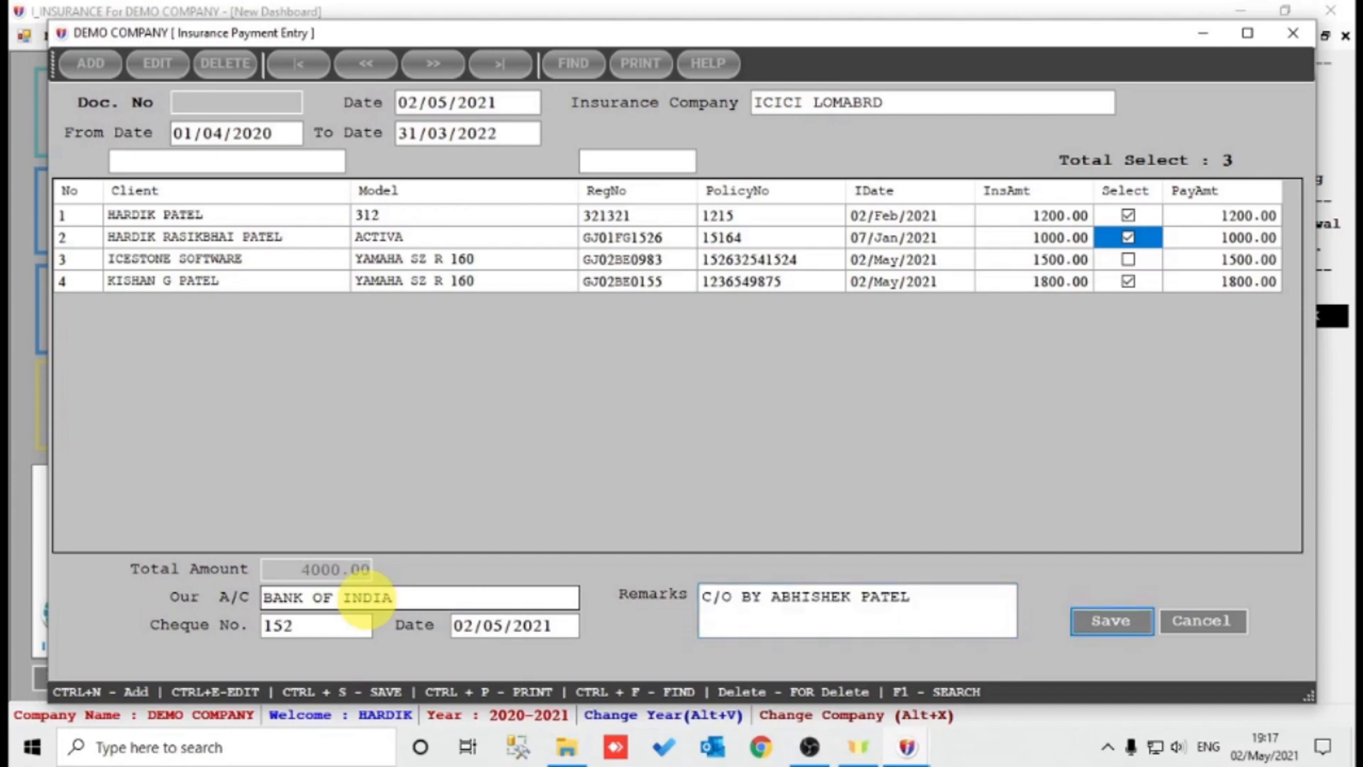
pyautogui.press('Return')
pyautogui.press('Return')
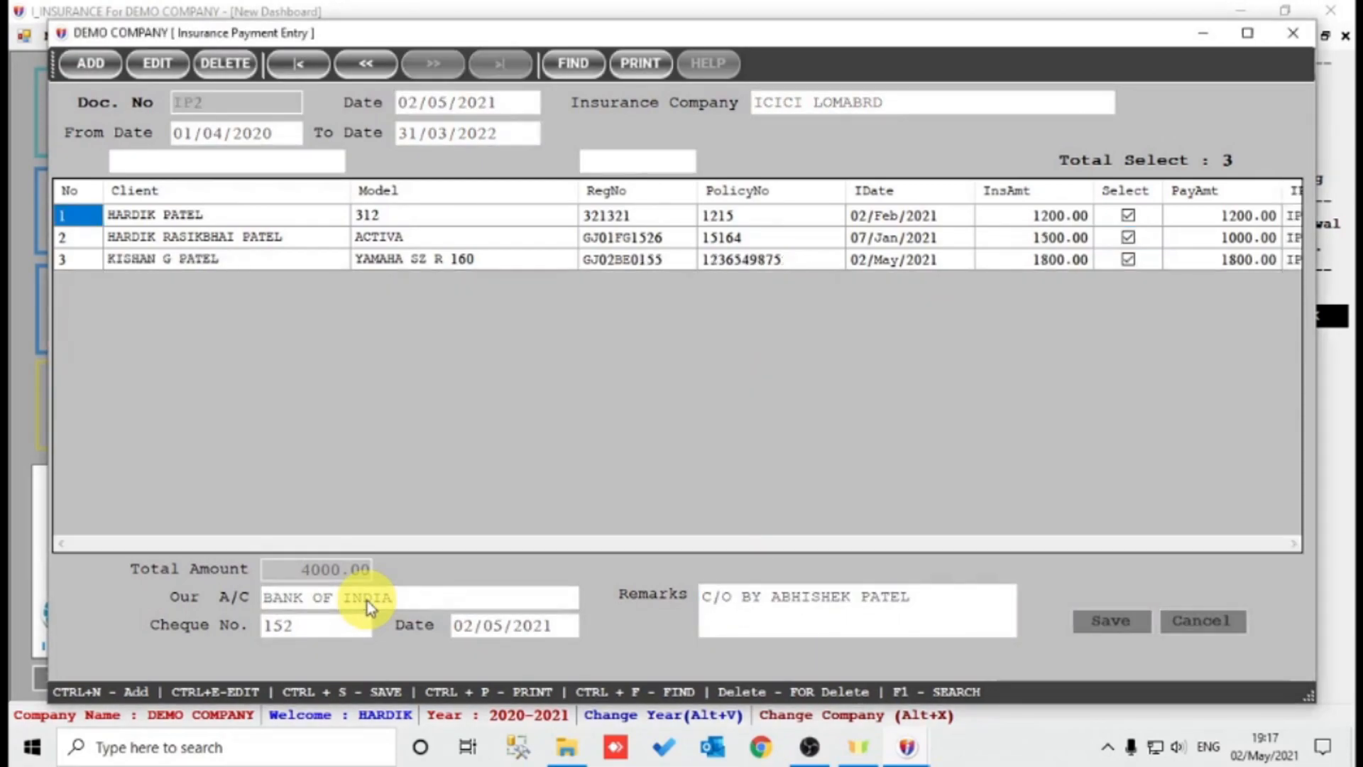
# Preview the Insurance Payment Details report for the 4000.00 payment IP2, then close it and the entry form.
pyautogui.click(634, 63)
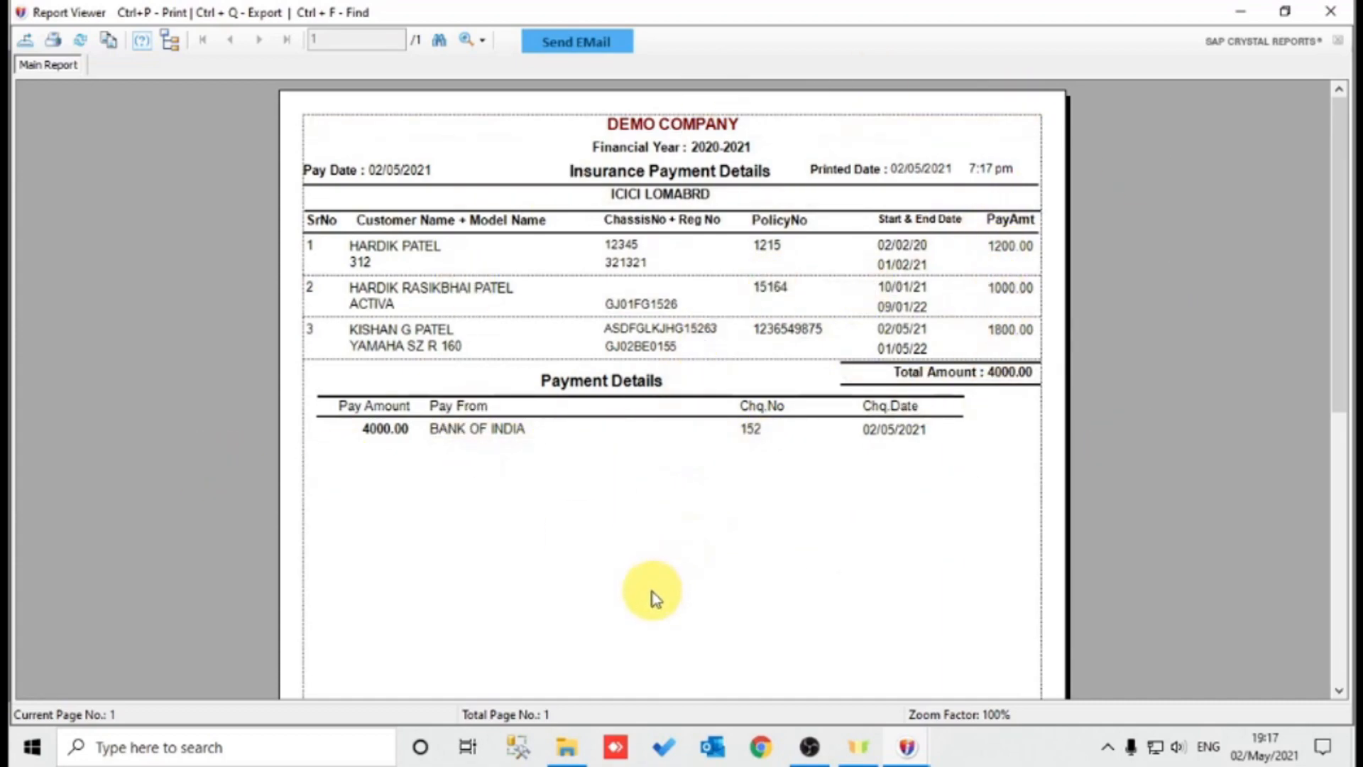
pyautogui.press('Escape')
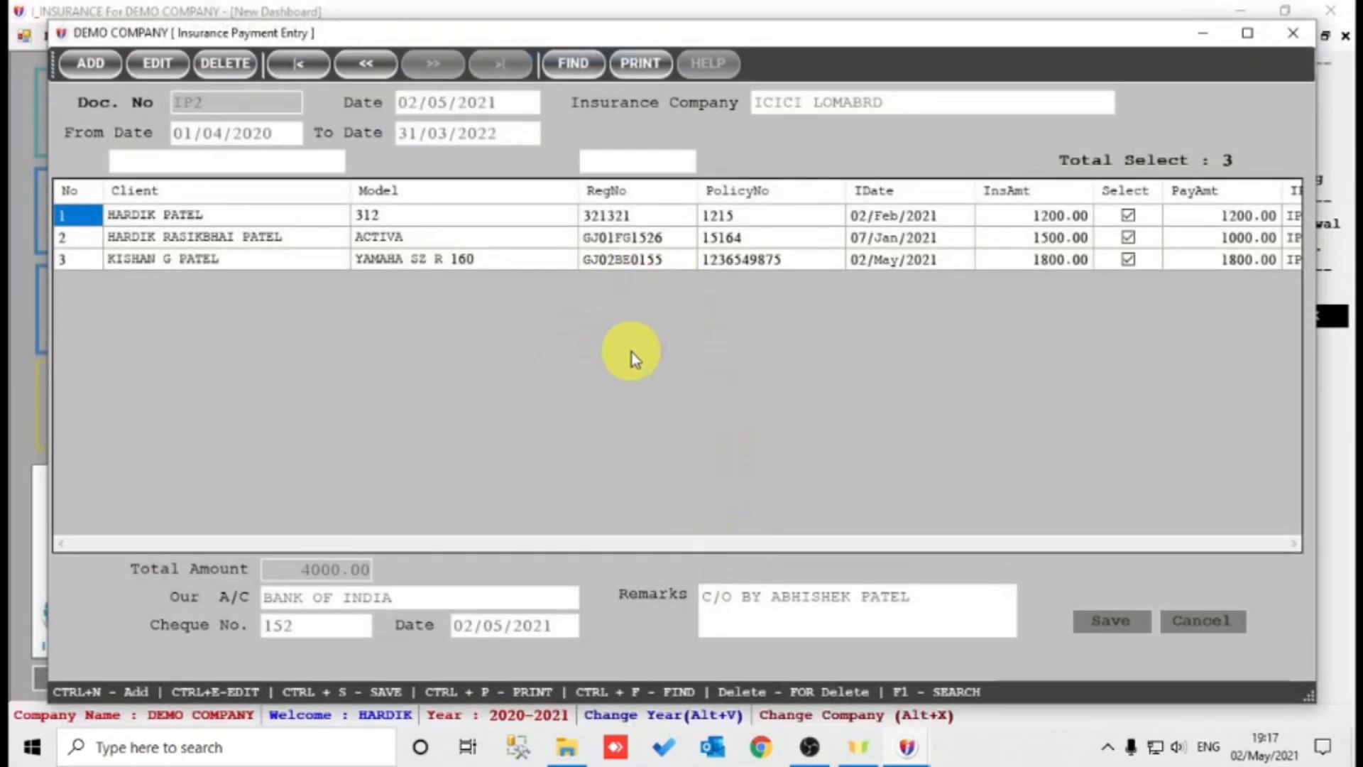
pyautogui.press('Escape')
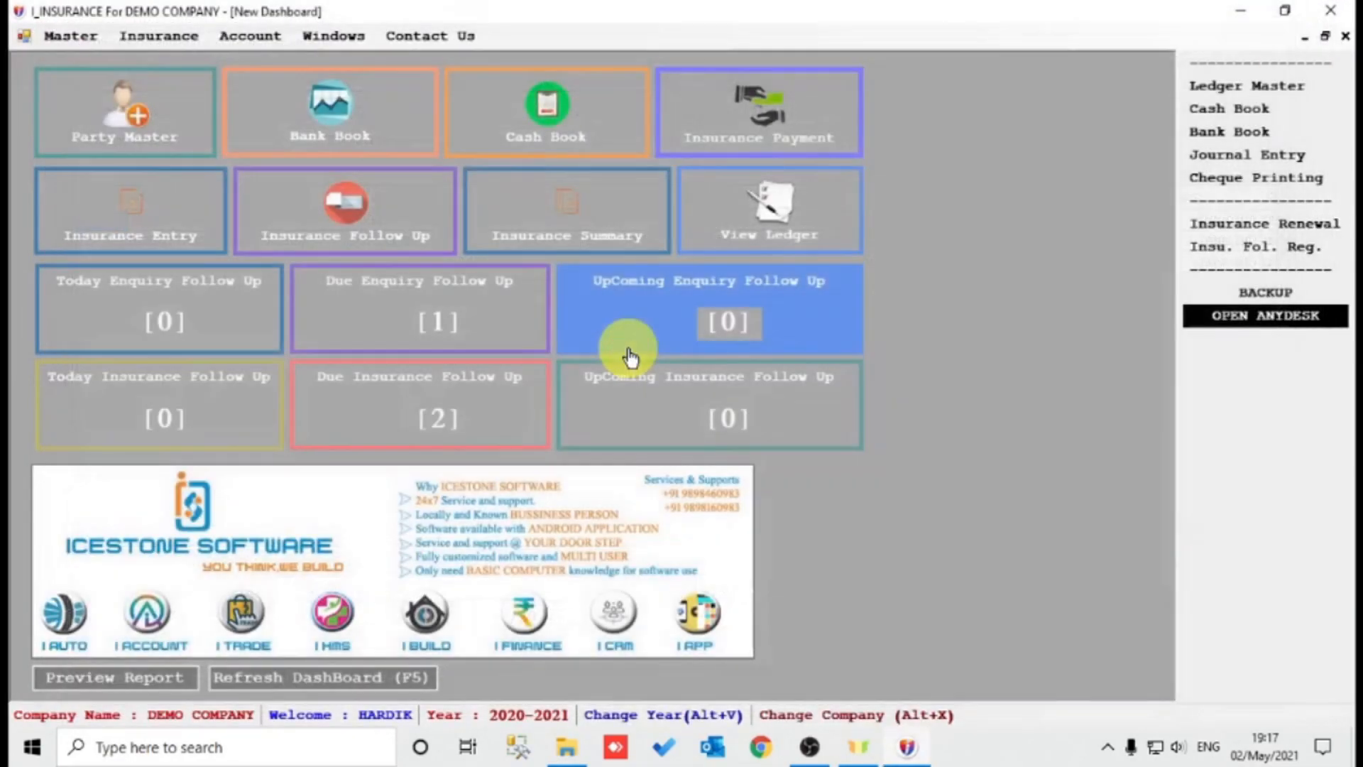
pyautogui.click(769, 236)
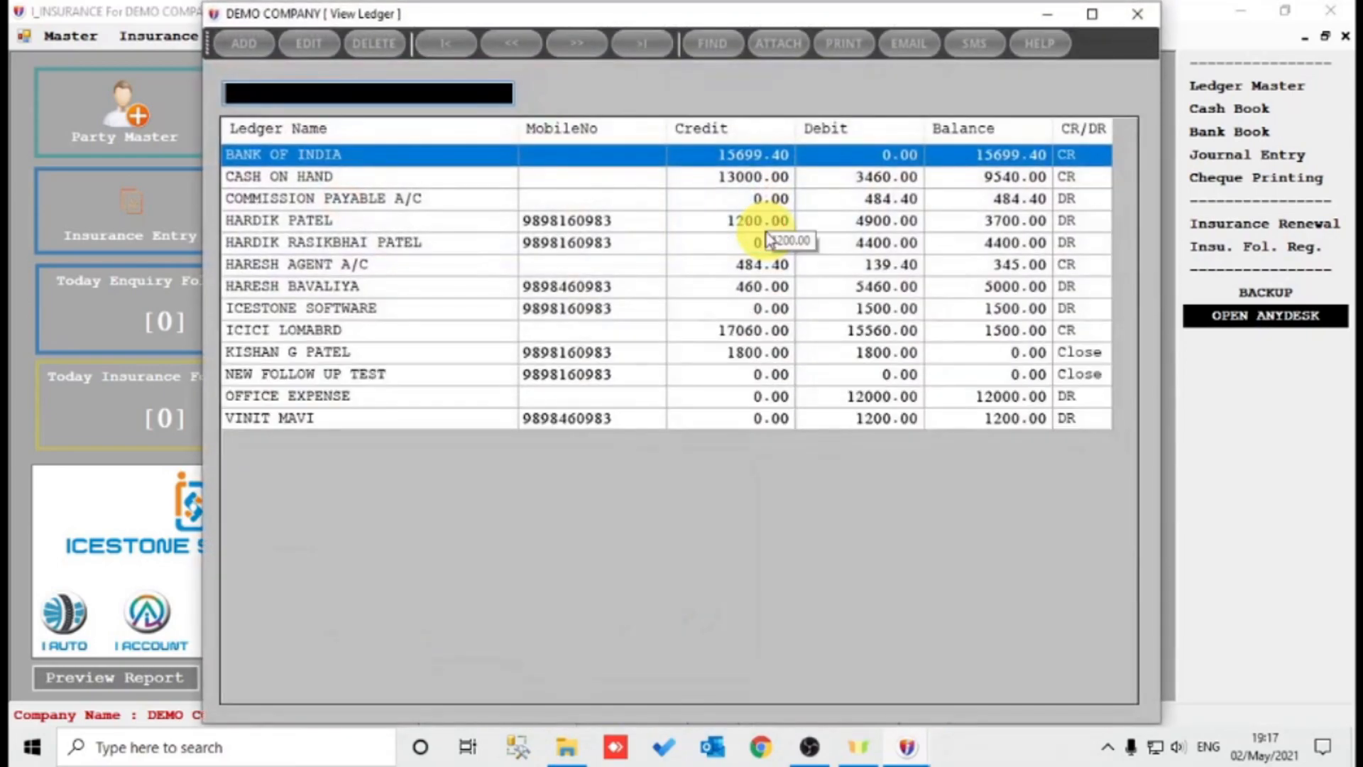
pyautogui.write('IC')
pyautogui.press('Down')
pyautogui.press('Return')
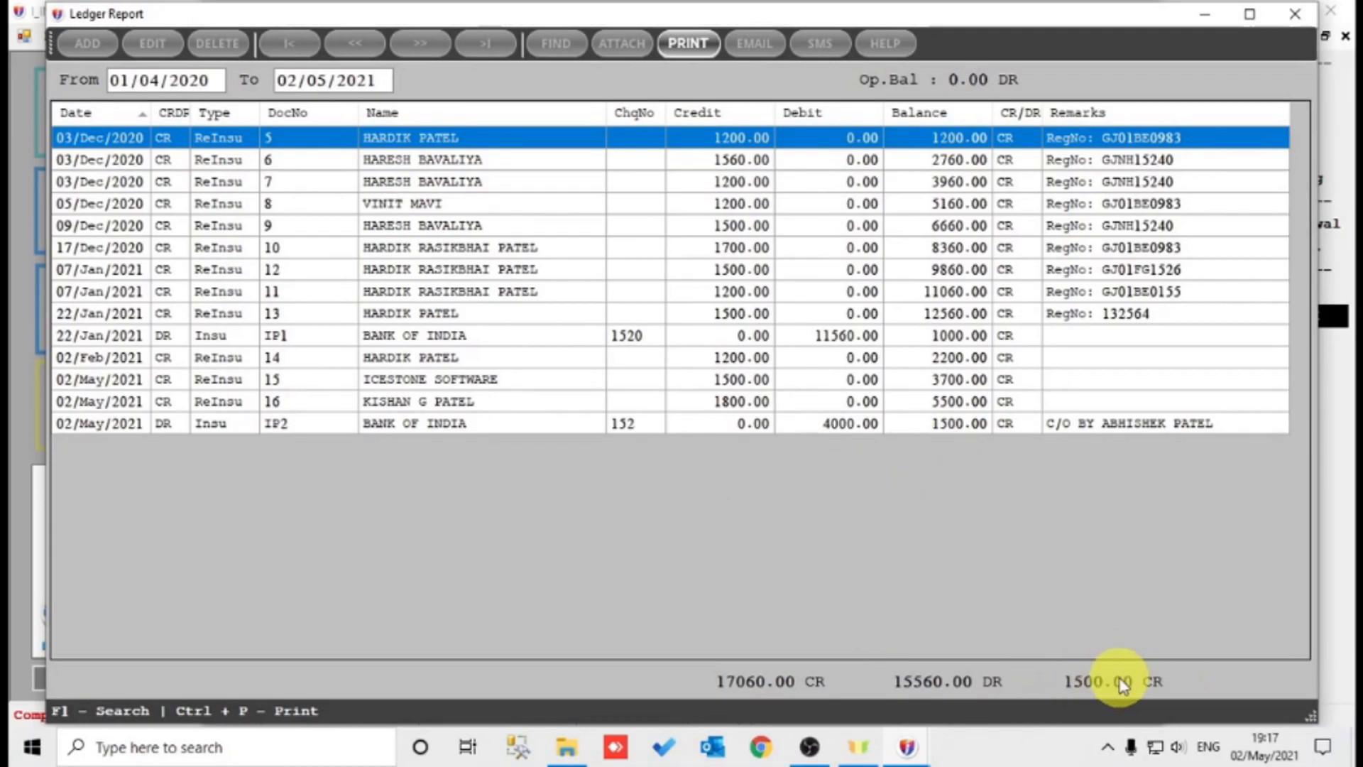
pyautogui.press('Escape')
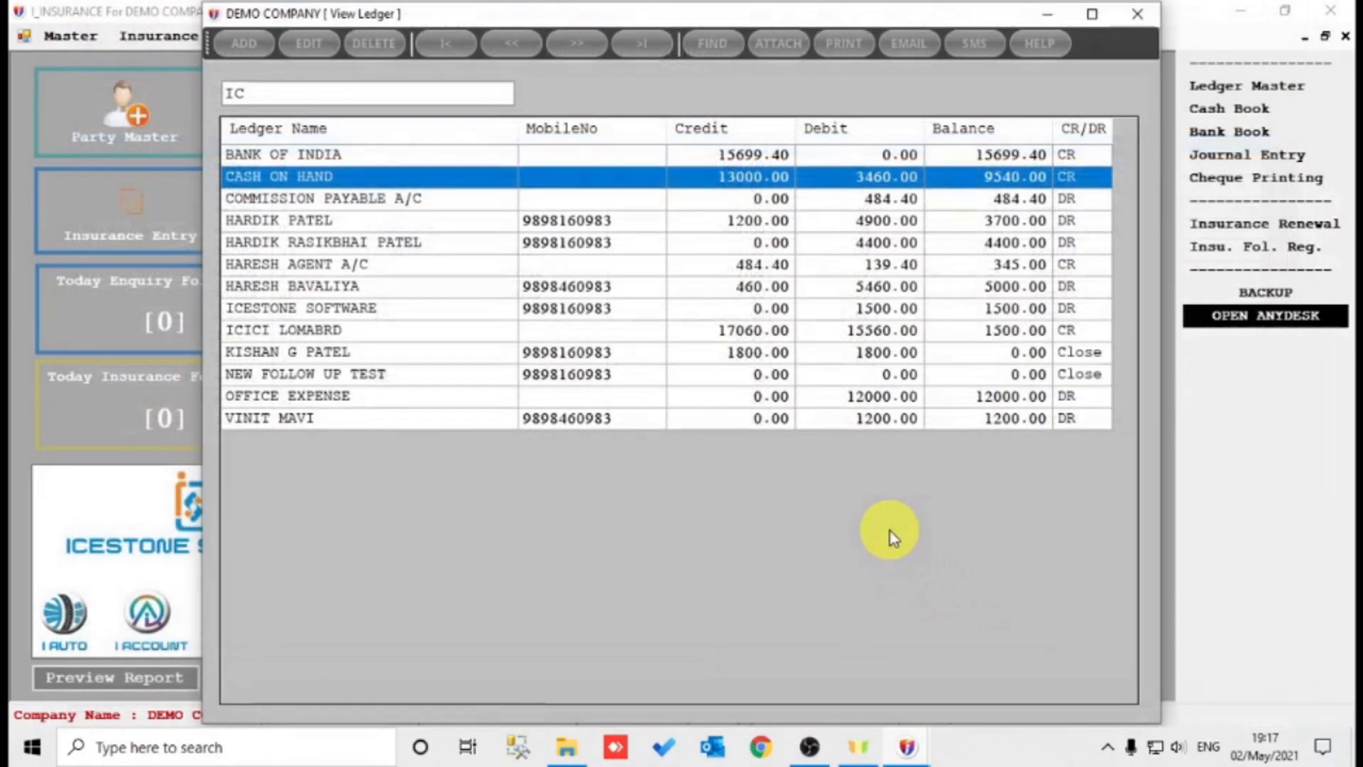
pyautogui.press('Escape')
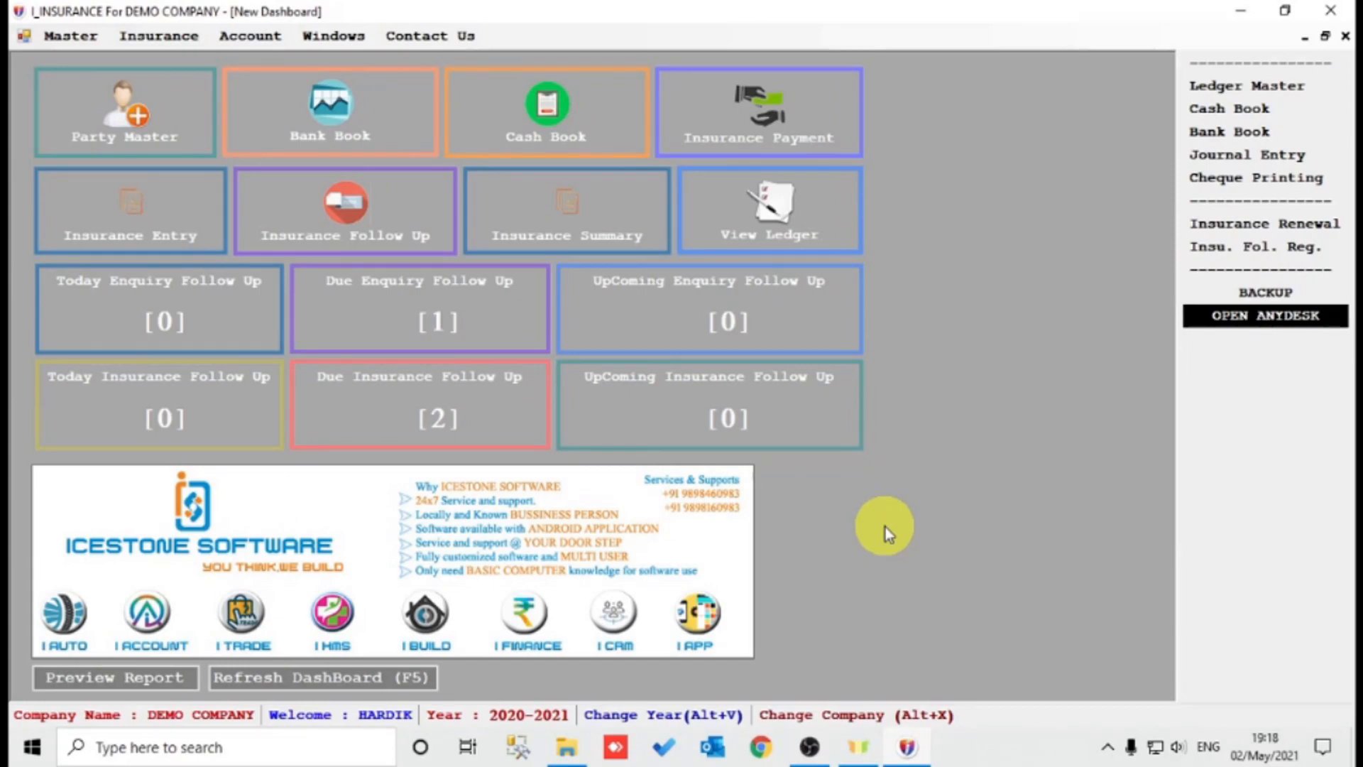
pyautogui.click(151, 37)
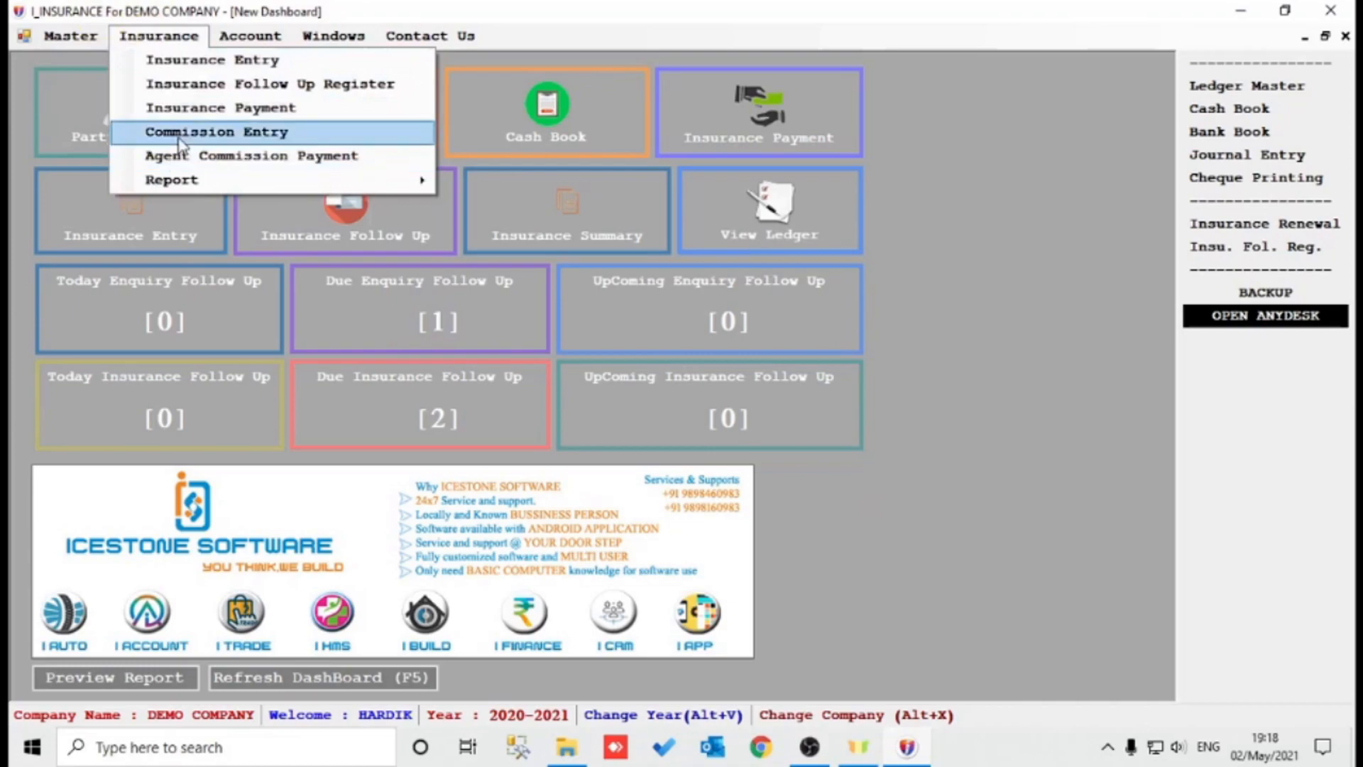
pyautogui.click(202, 136)
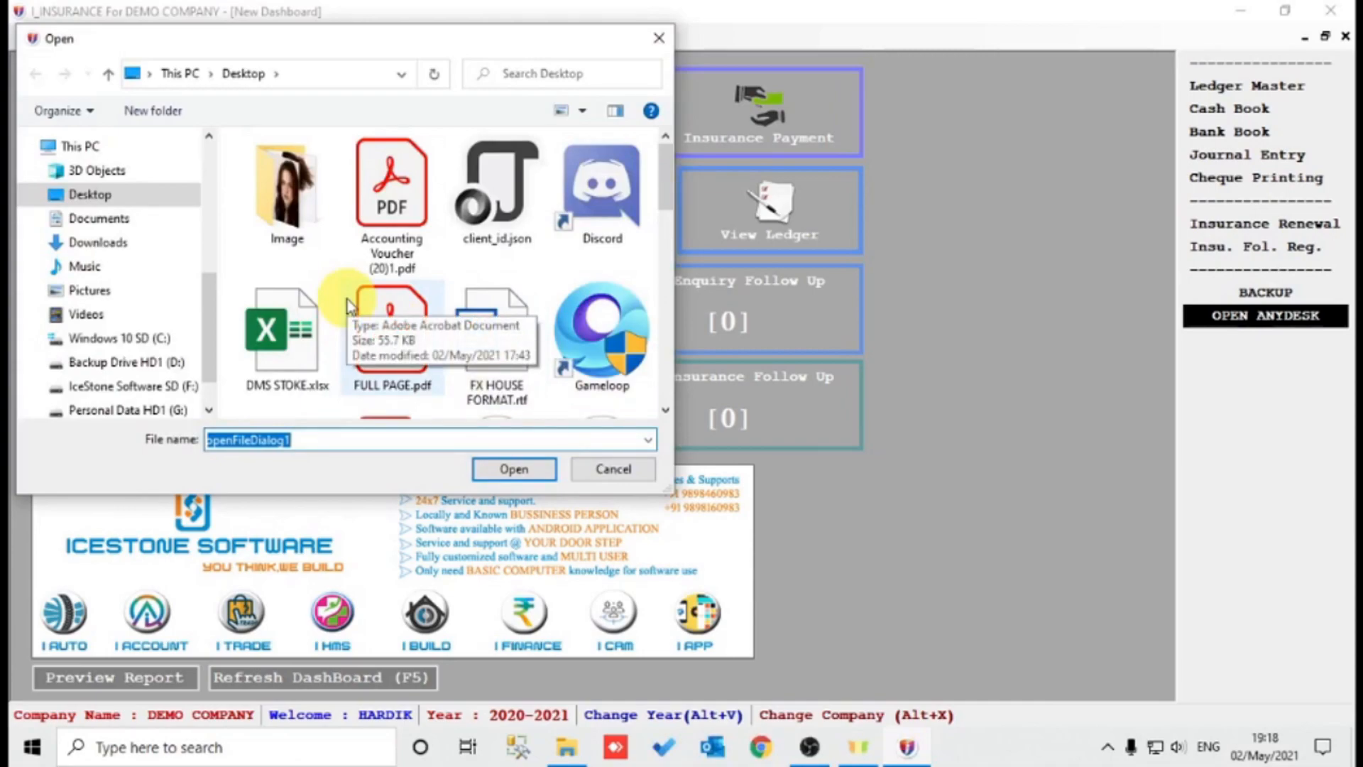
pyautogui.click(165, 385)
pyautogui.doubleClick(329, 171)
pyautogui.click(355, 213)
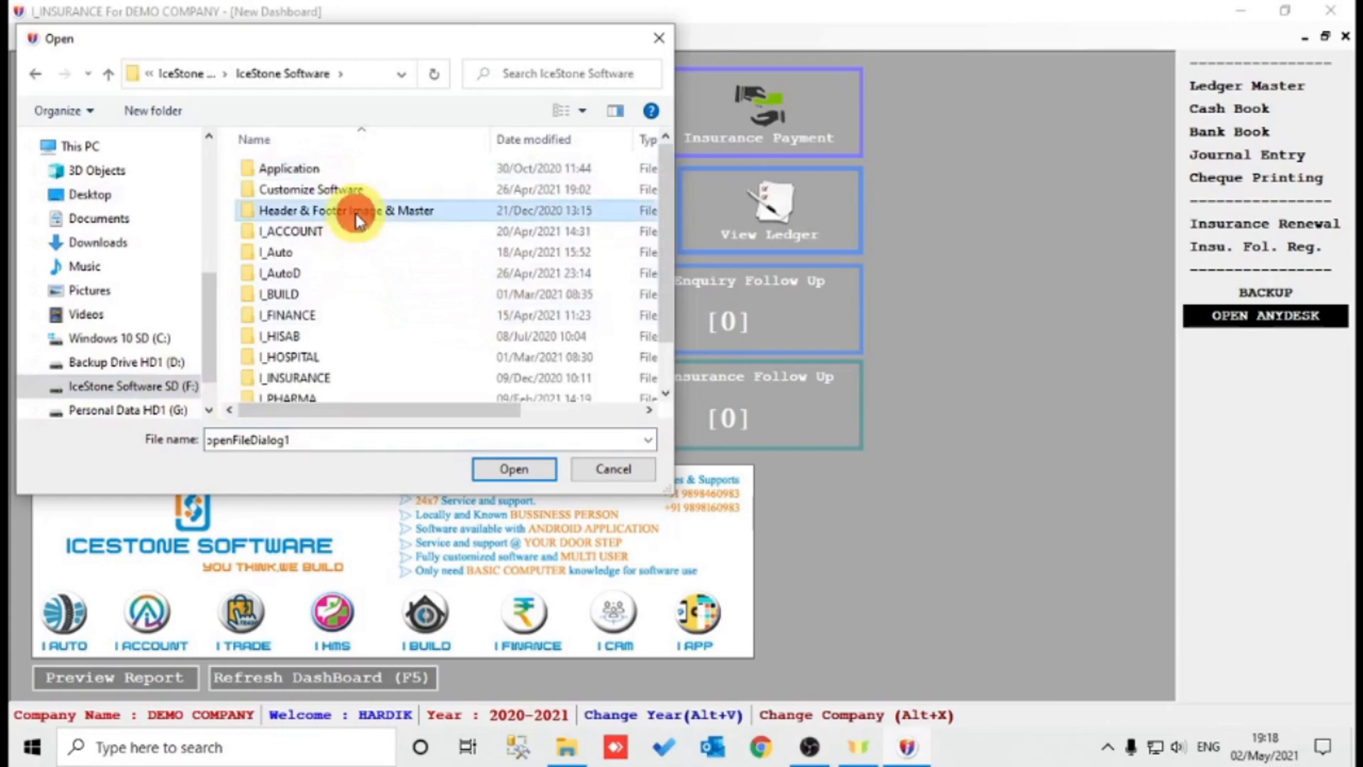
pyautogui.doubleClick(355, 213)
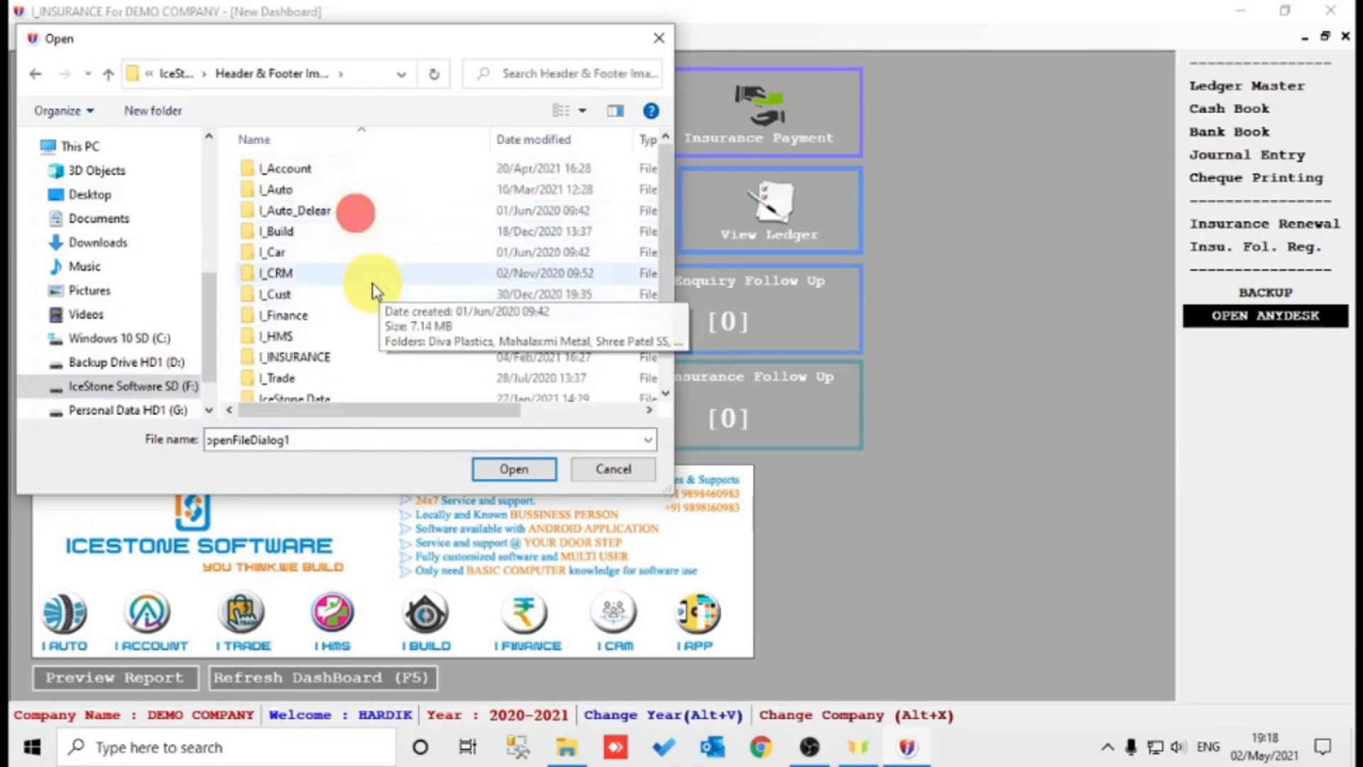
pyautogui.doubleClick(328, 357)
pyautogui.doubleClick(350, 168)
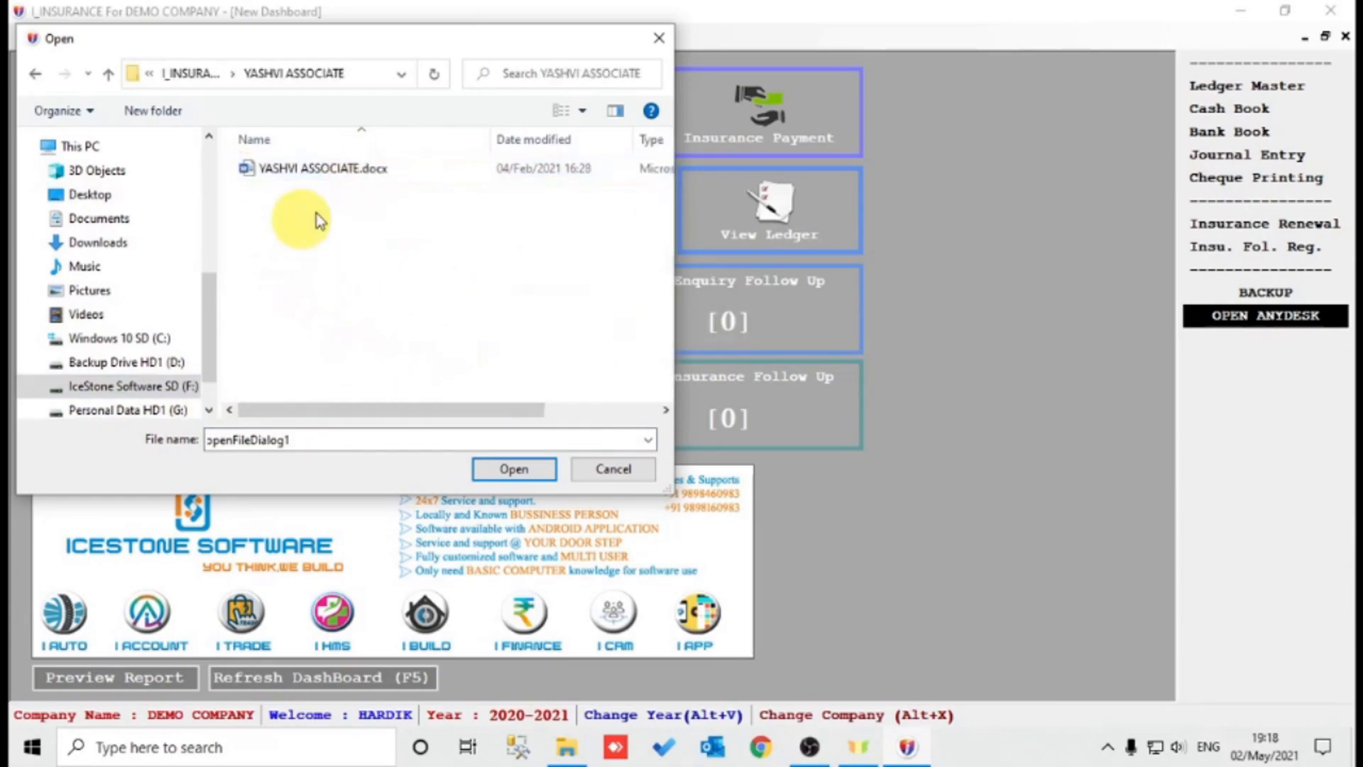
pyautogui.press('Escape')
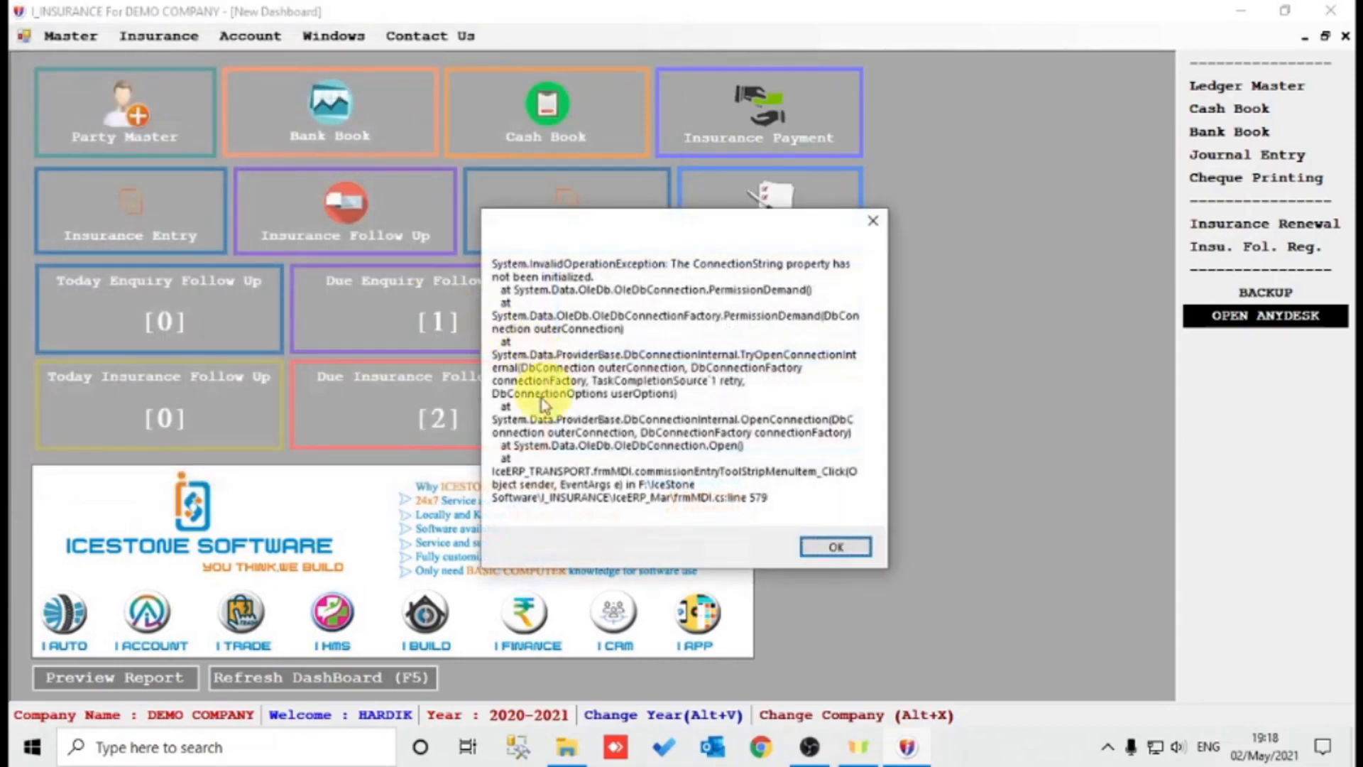
pyautogui.click(857, 559)
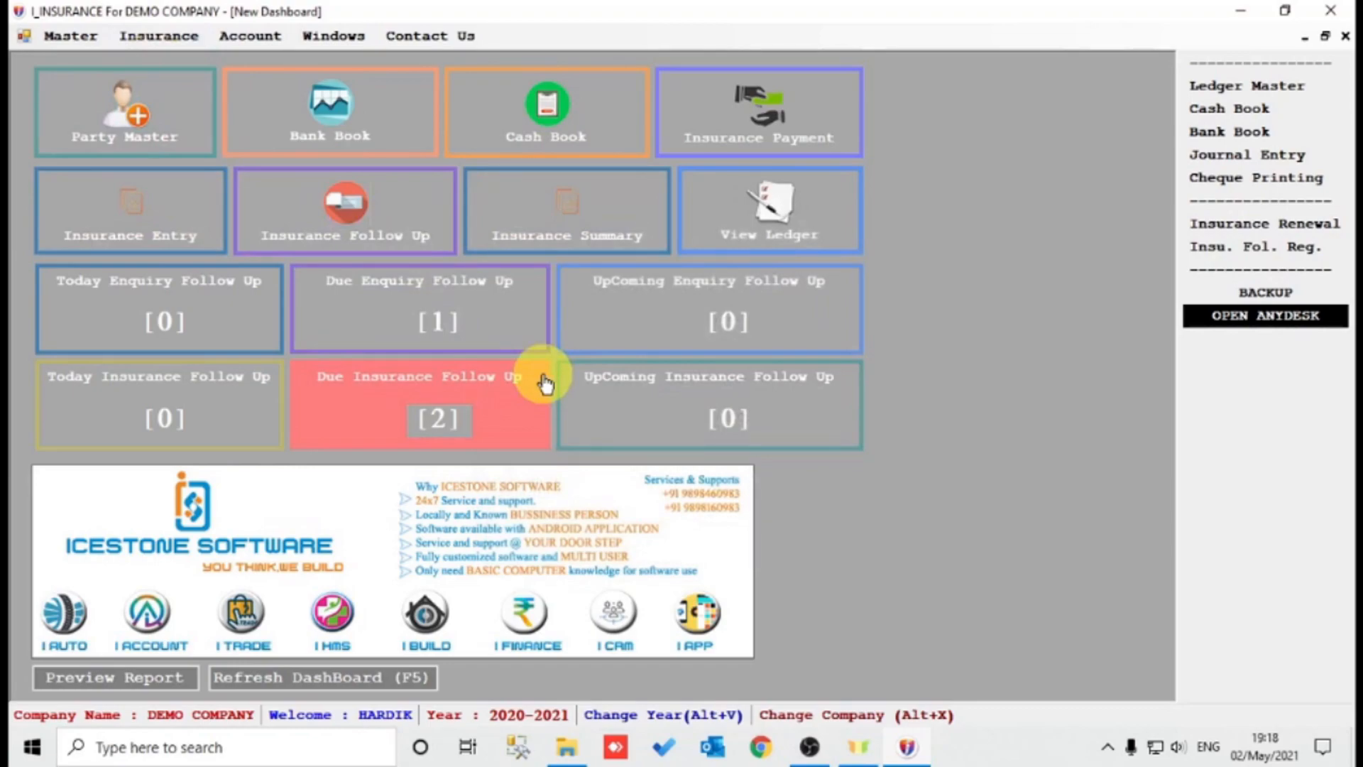
pyautogui.click(164, 37)
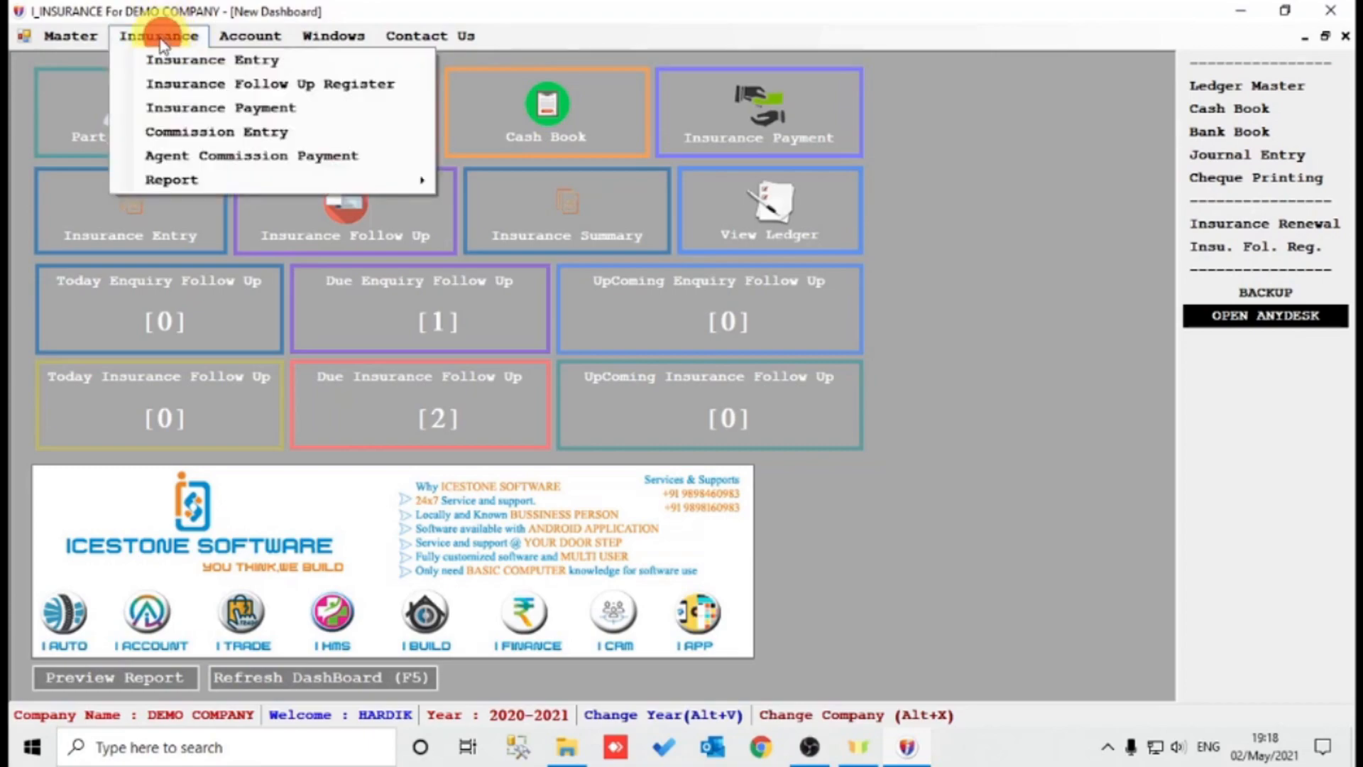
pyautogui.click(205, 156)
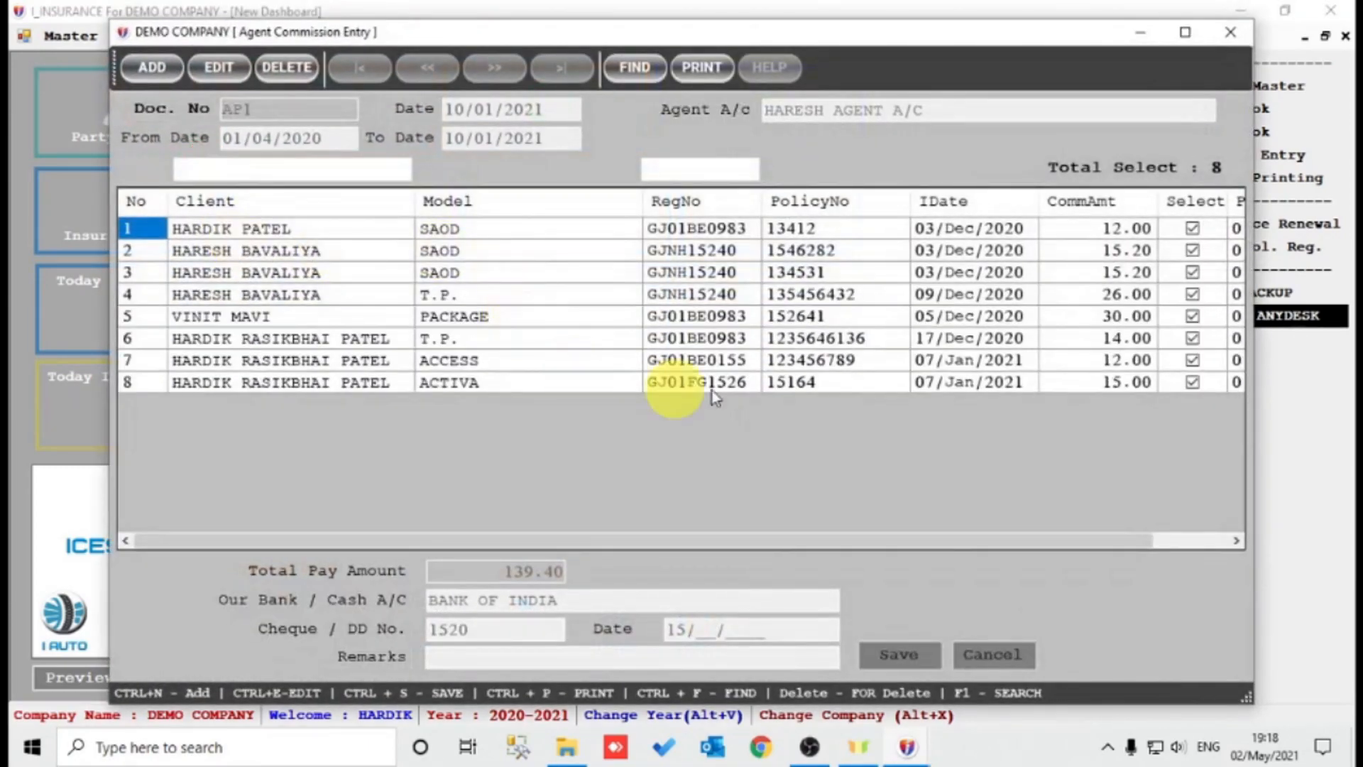
pyautogui.click(152, 71)
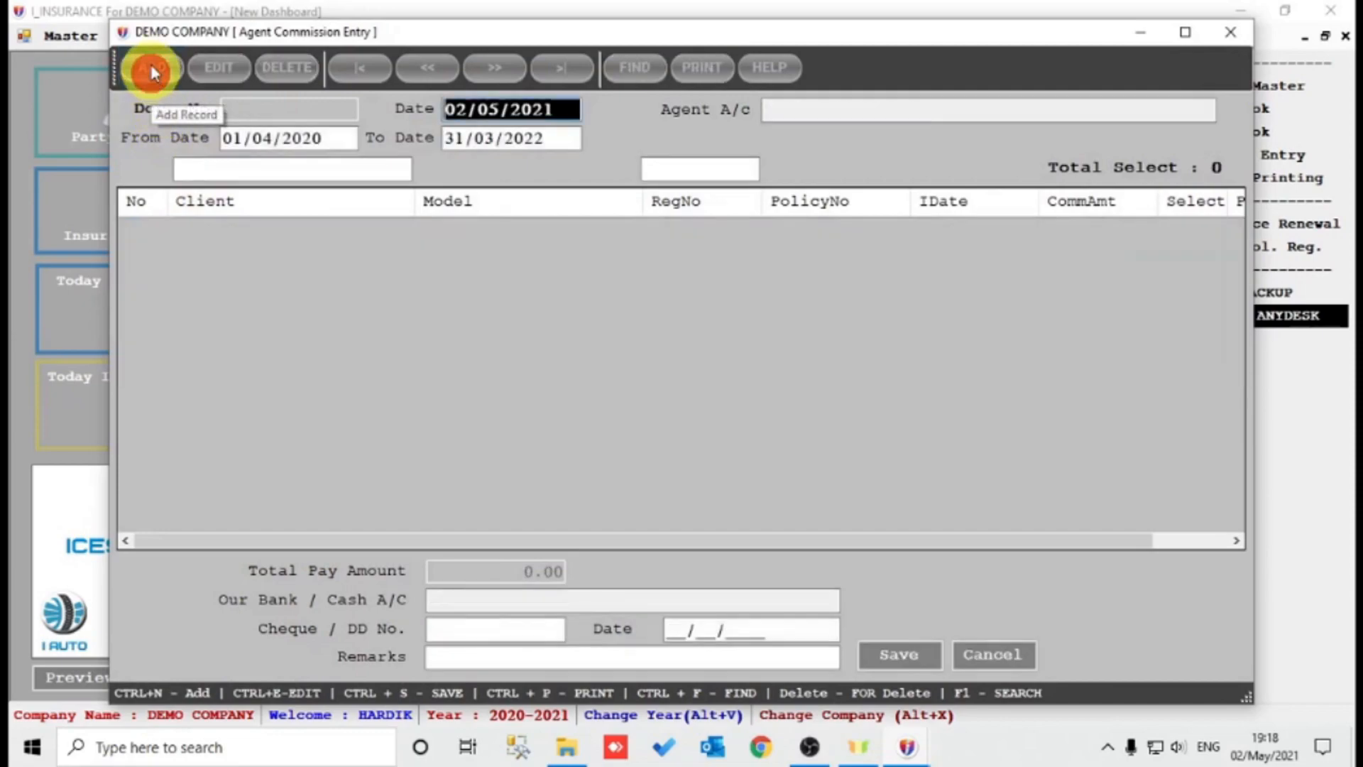
pyautogui.press('Return')
pyautogui.press('Return')
pyautogui.press('Return')
pyautogui.press('Return')
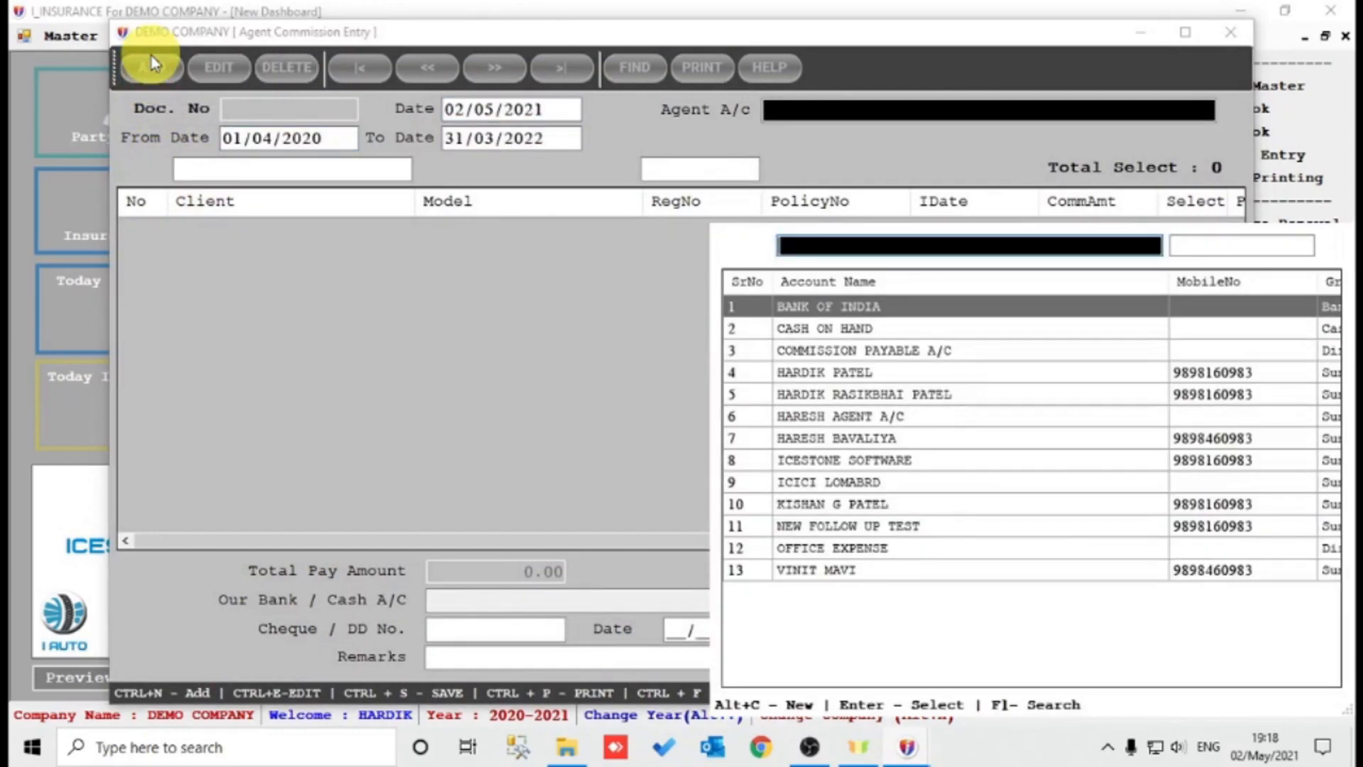
pyautogui.write('ha')
pyautogui.press('Down')
pyautogui.press('Down')
pyautogui.press('Return')
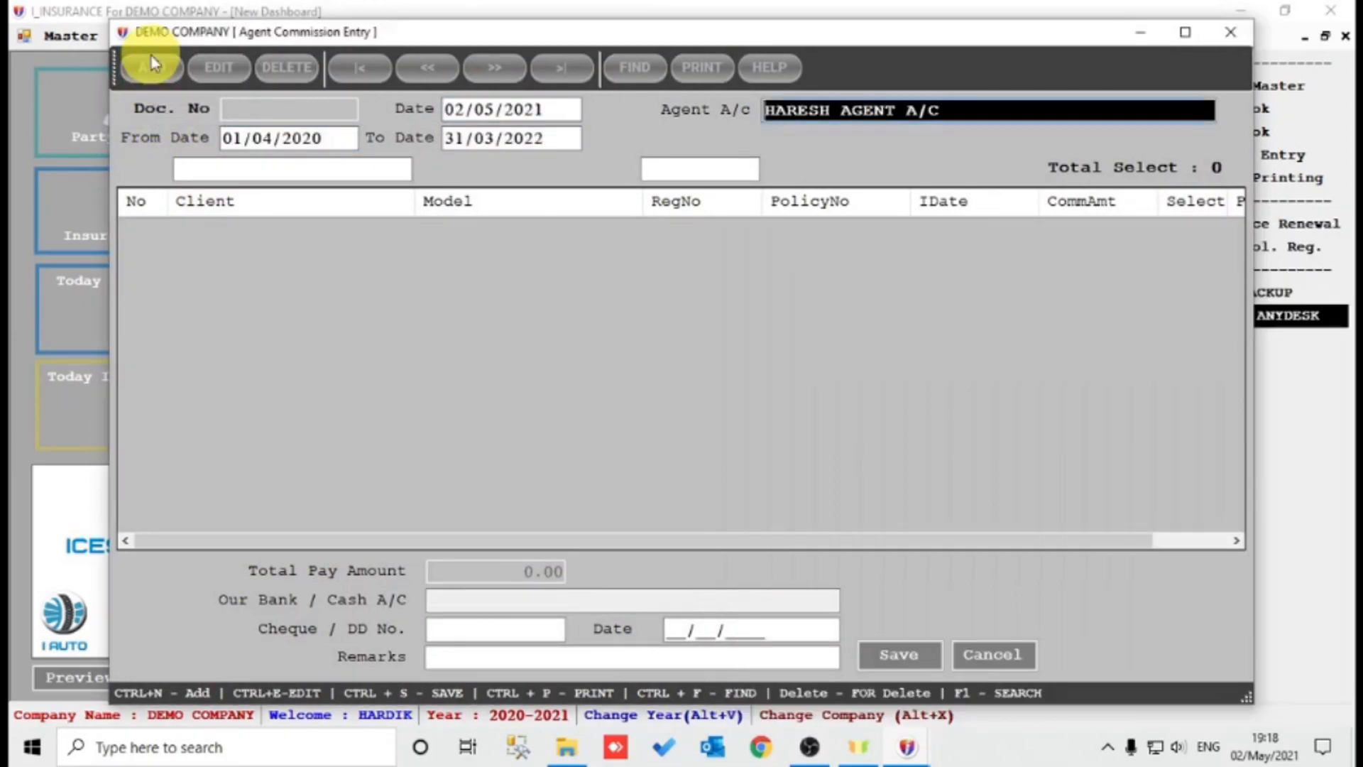
pyautogui.click(344, 296)
pyautogui.click(1092, 275)
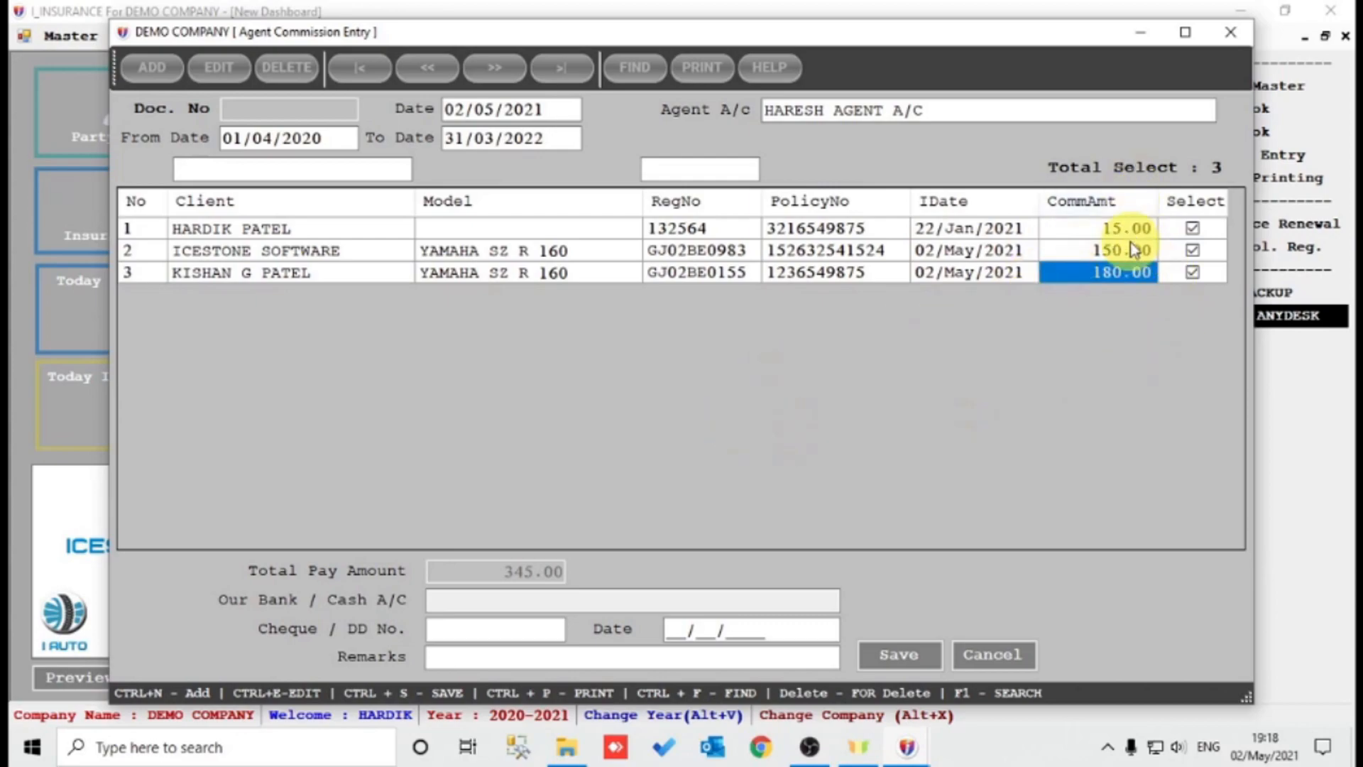
pyautogui.click(510, 600)
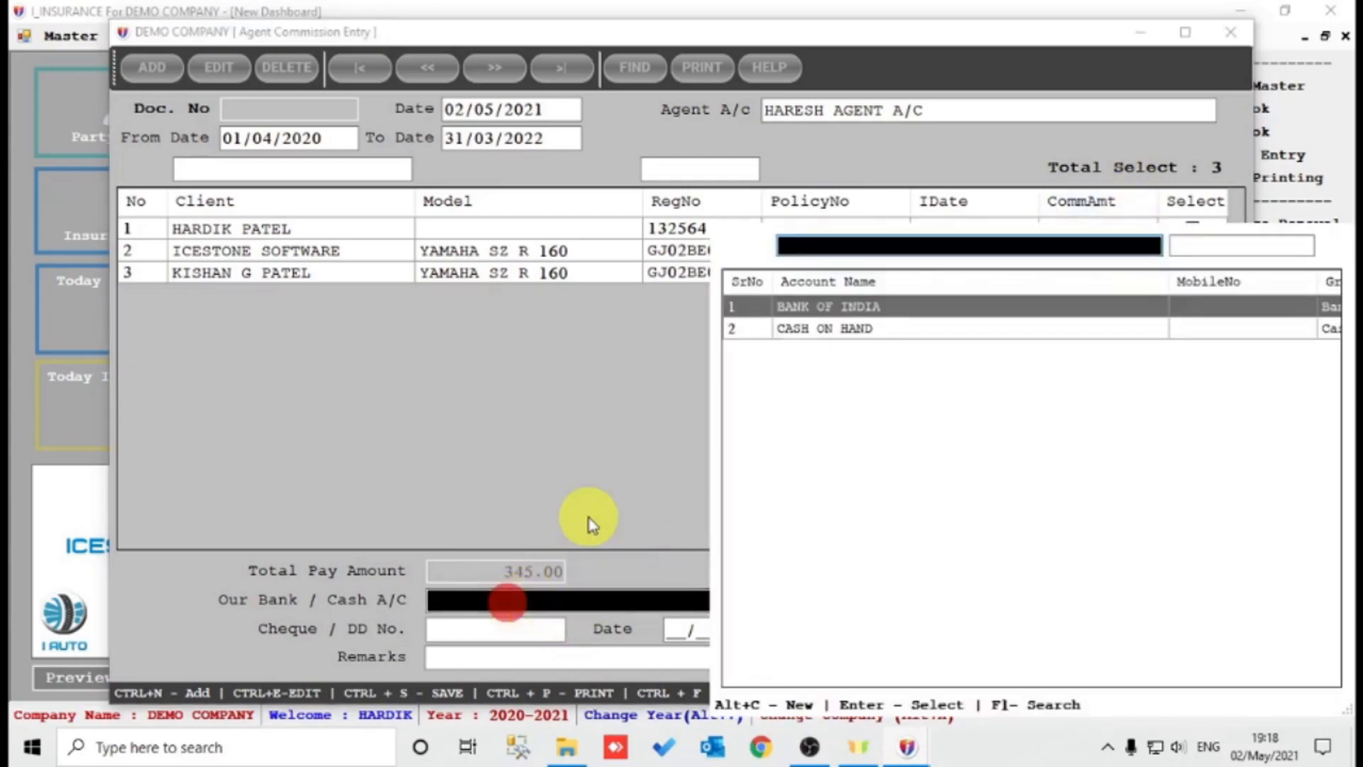
pyautogui.press('Down')
pyautogui.press('Return')
pyautogui.click(993, 655)
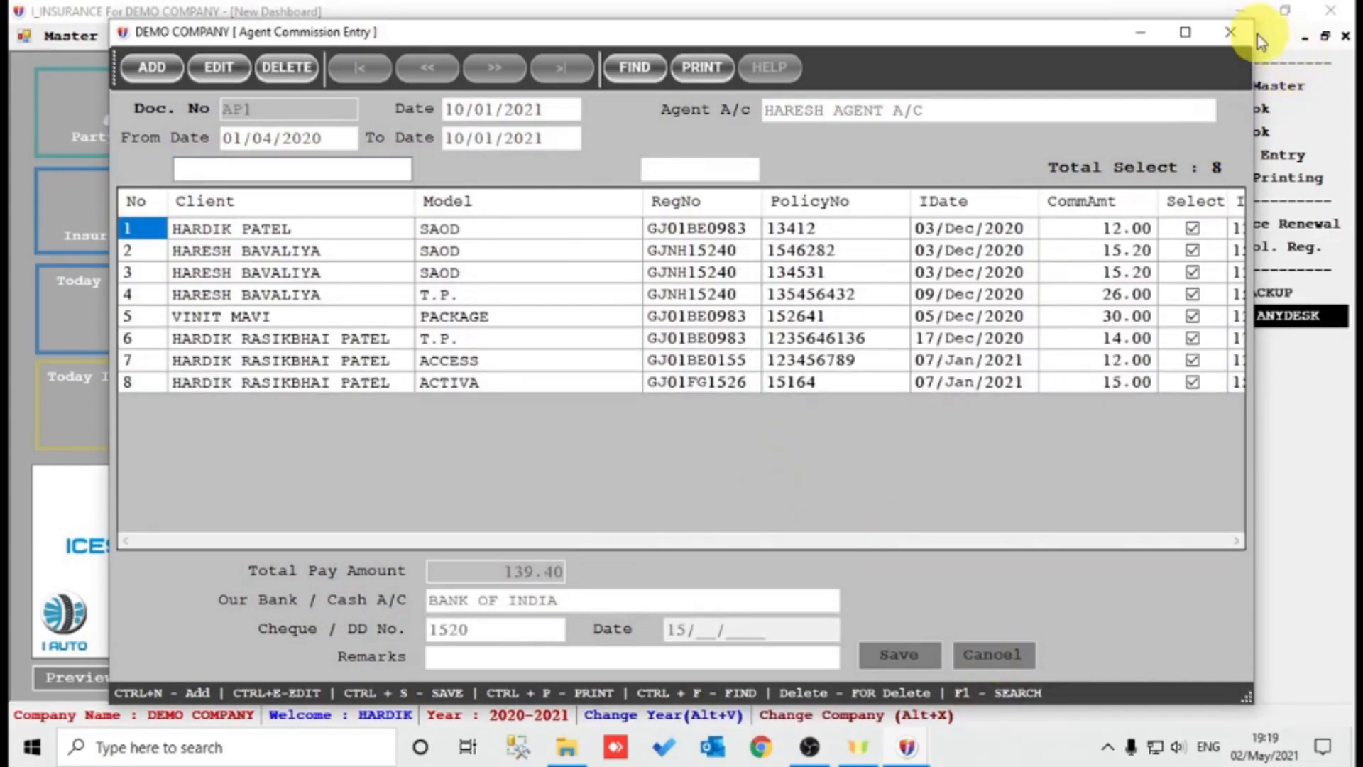
pyautogui.click(1231, 32)
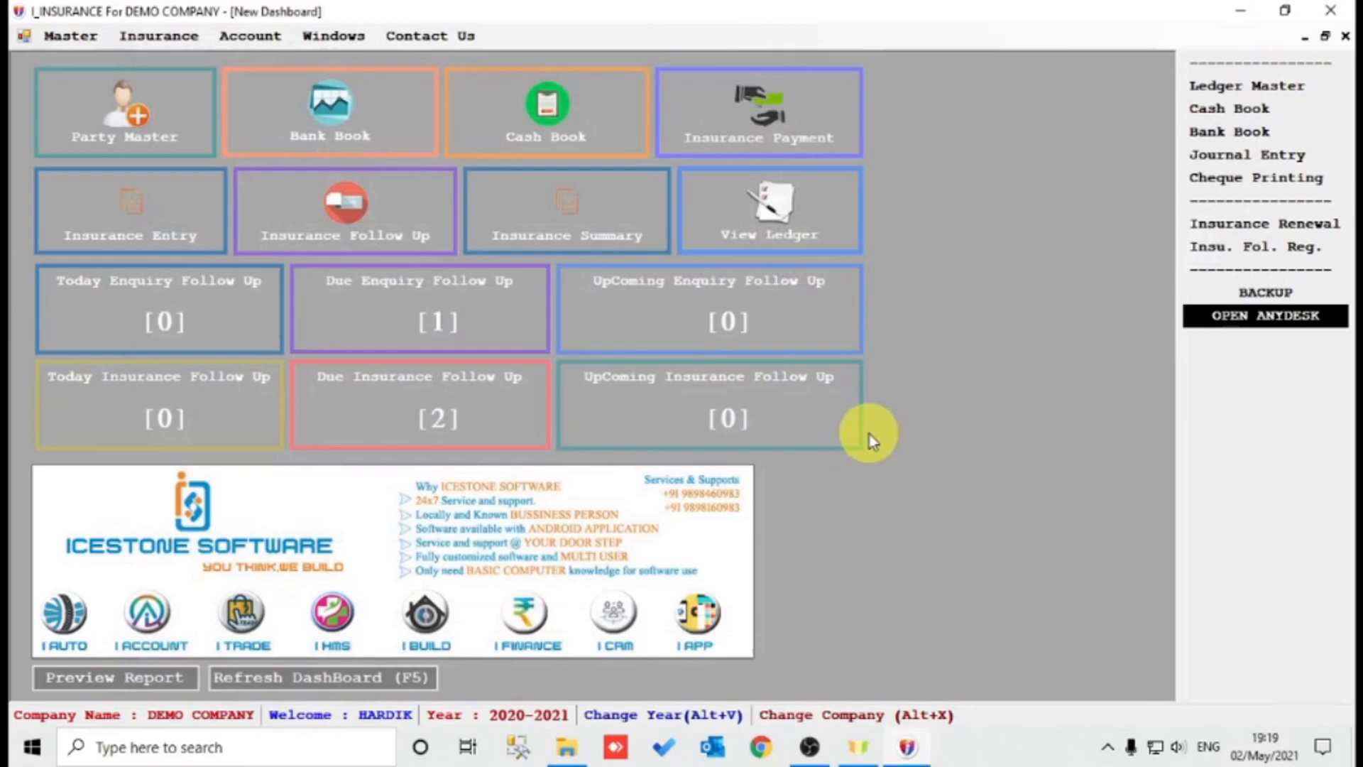
pyautogui.click(158, 34)
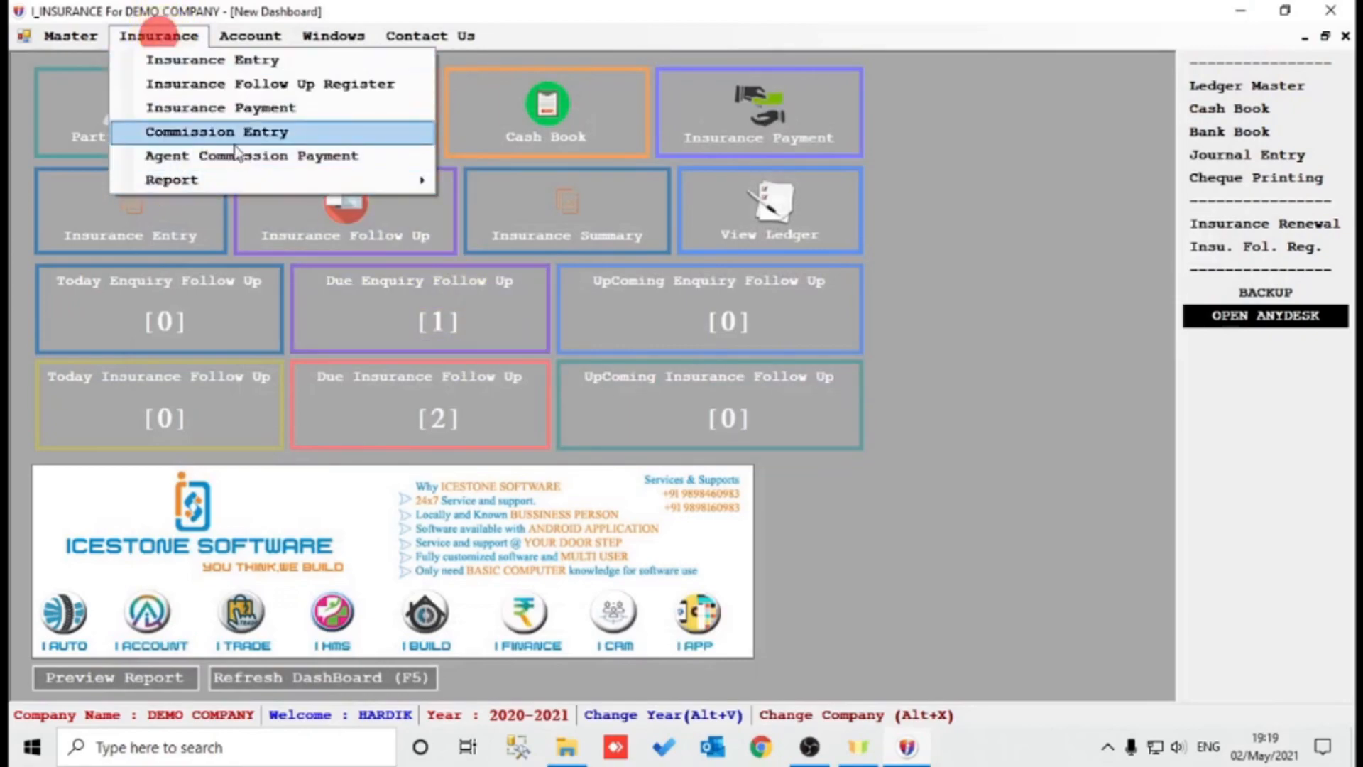
pyautogui.moveTo(228, 181)
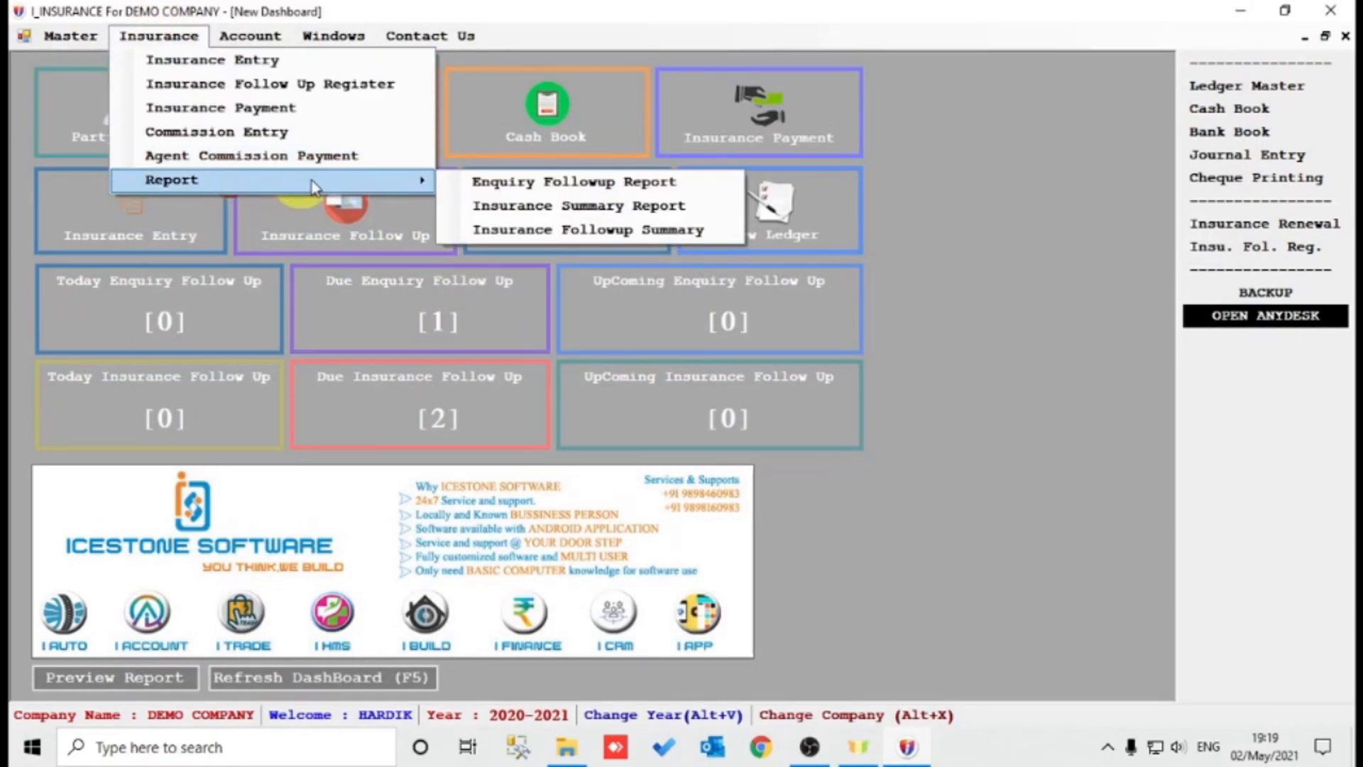
pyautogui.click(598, 185)
pyautogui.click(962, 438)
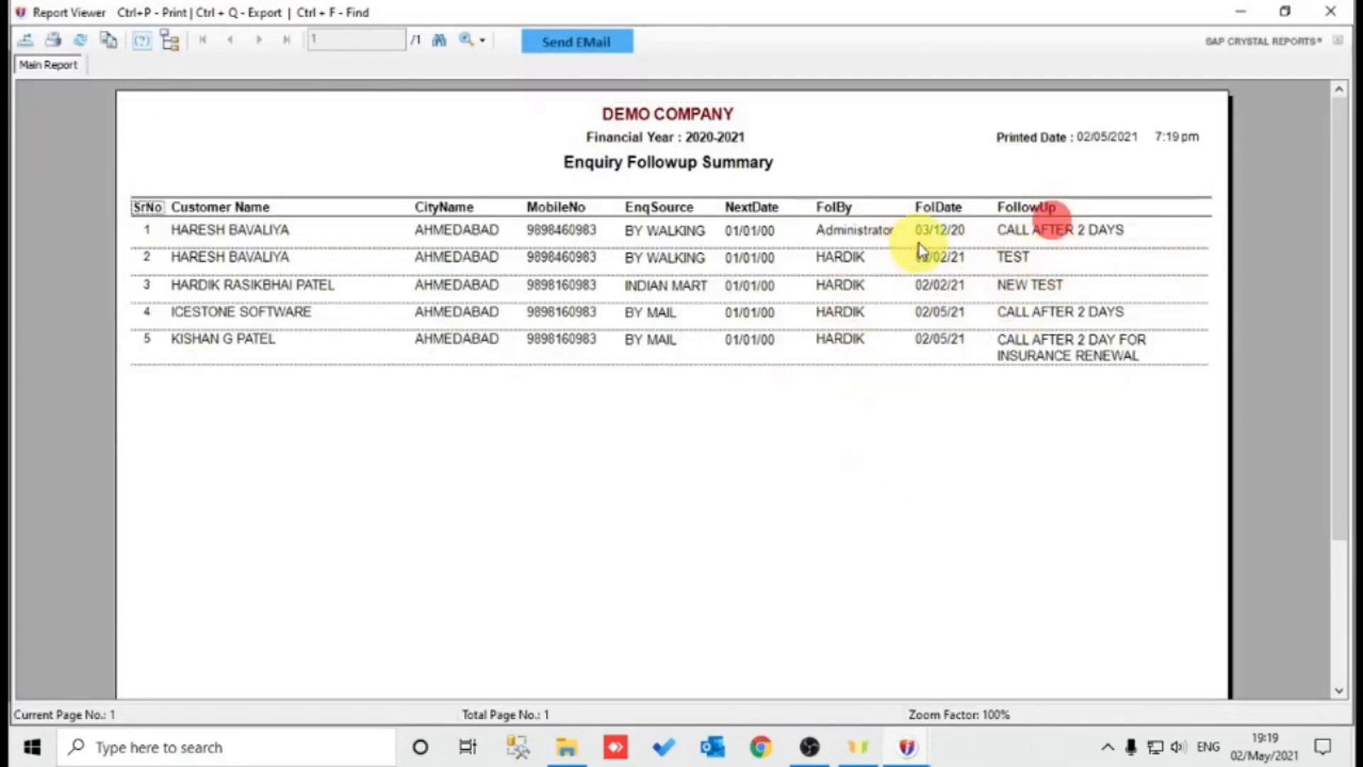
pyautogui.click(879, 238)
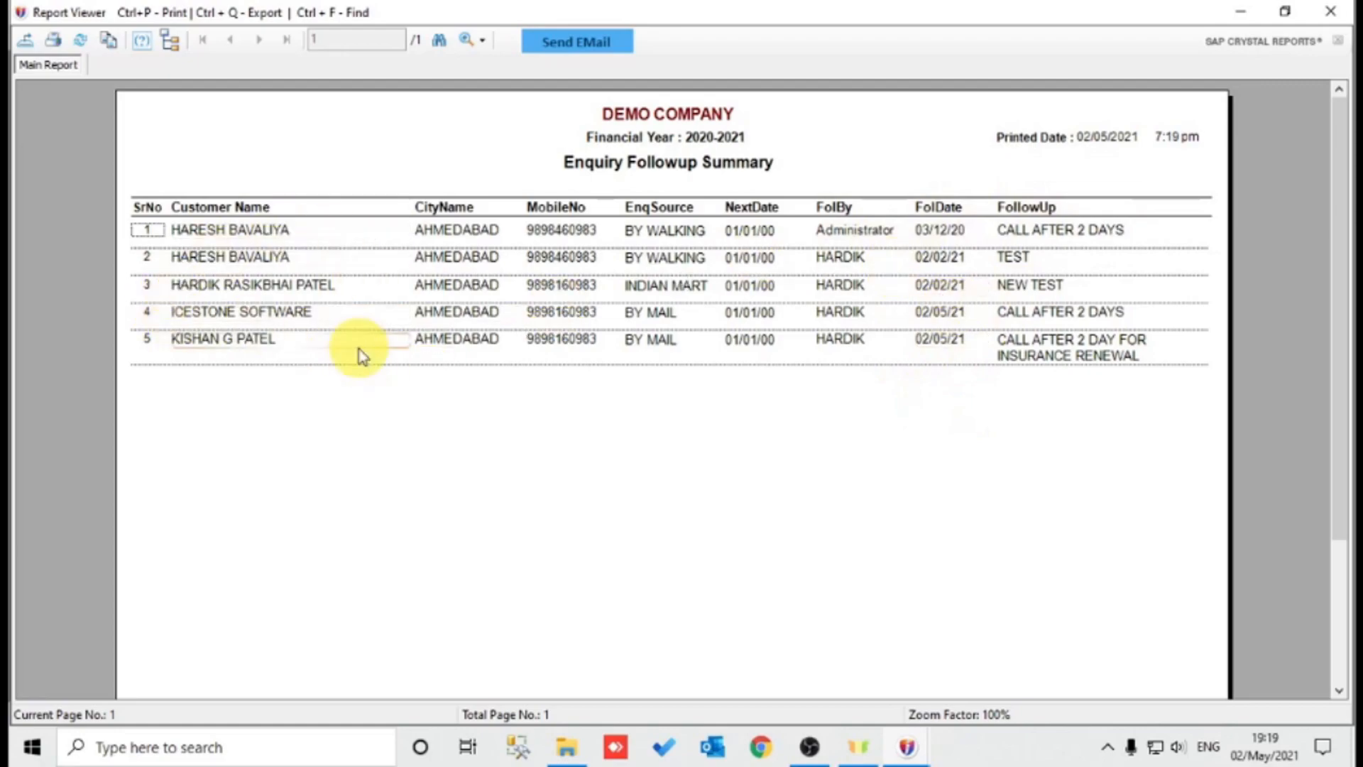
pyautogui.press('Escape')
pyautogui.click(366, 389)
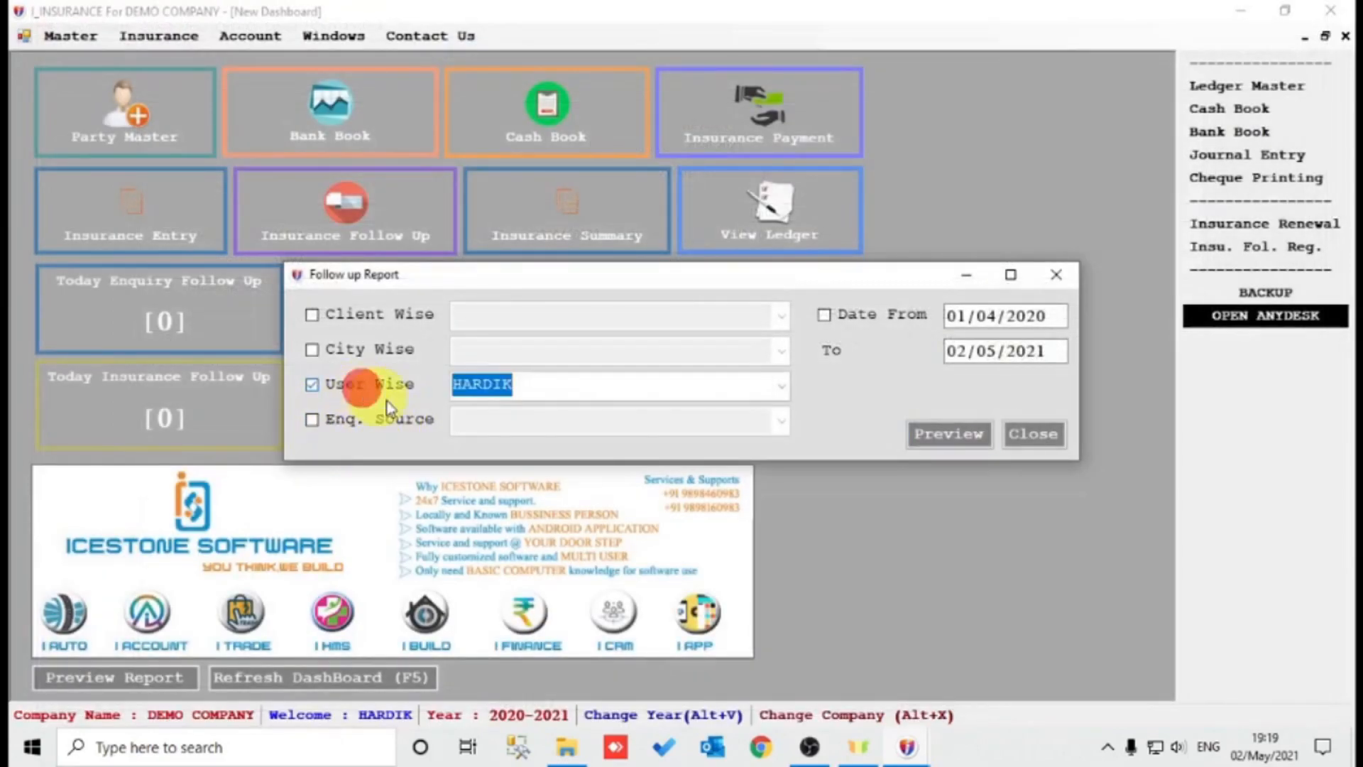
pyautogui.click(921, 437)
pyautogui.click(896, 423)
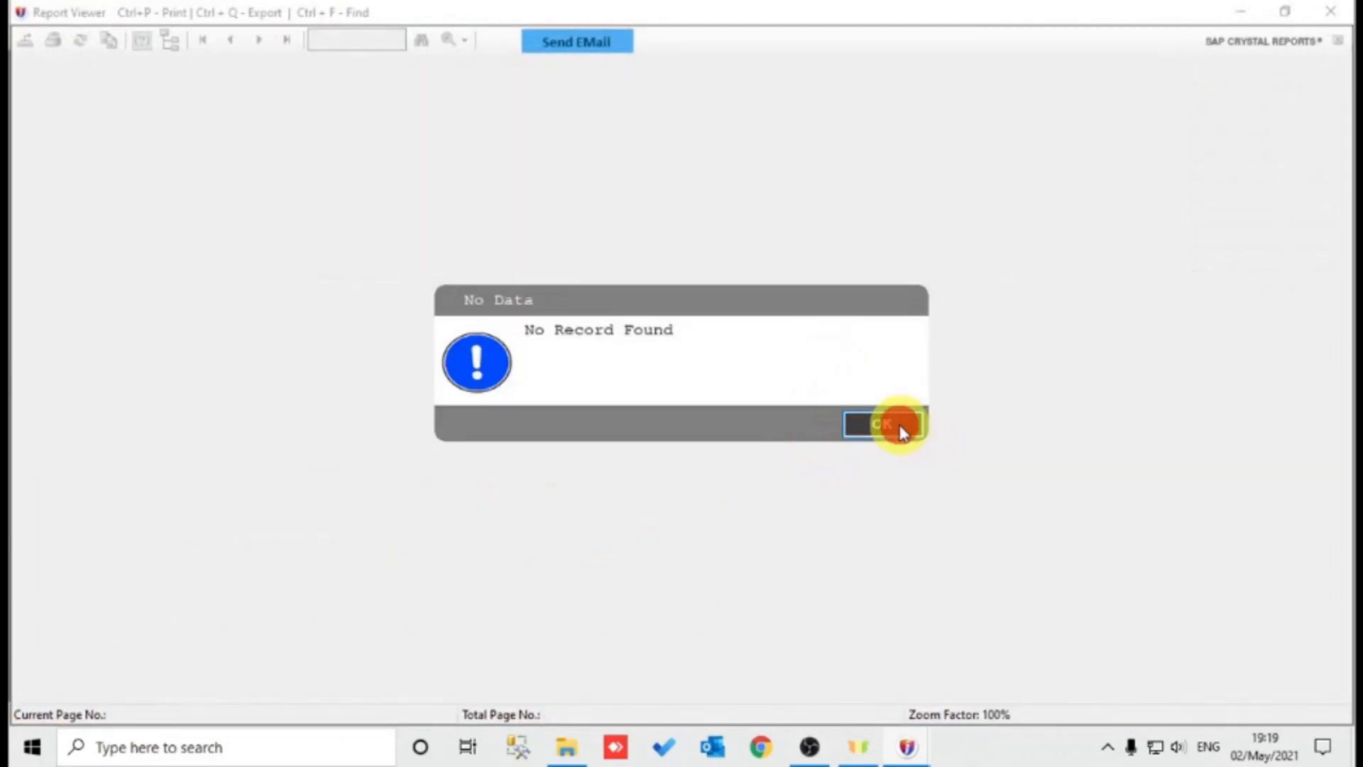
pyautogui.click(362, 389)
pyautogui.click(365, 419)
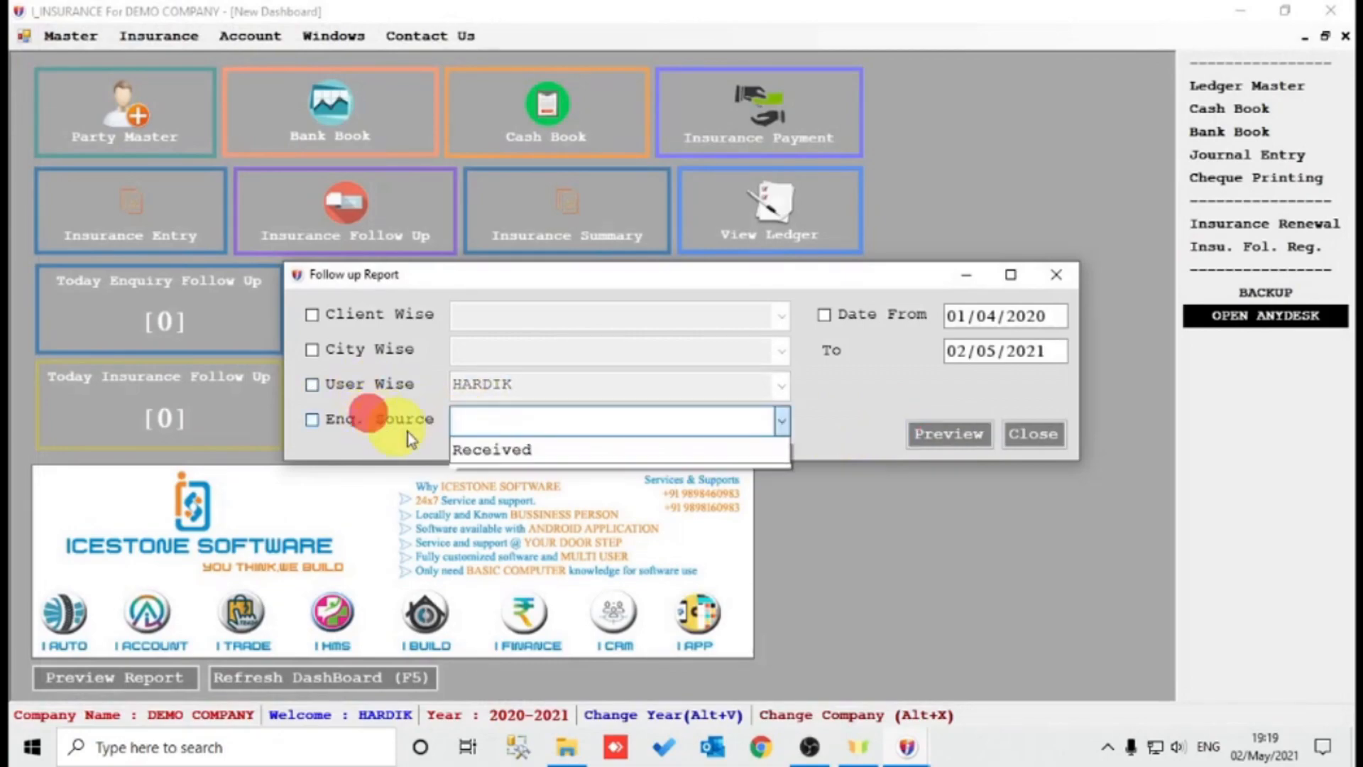
pyautogui.click(598, 453)
pyautogui.click(944, 434)
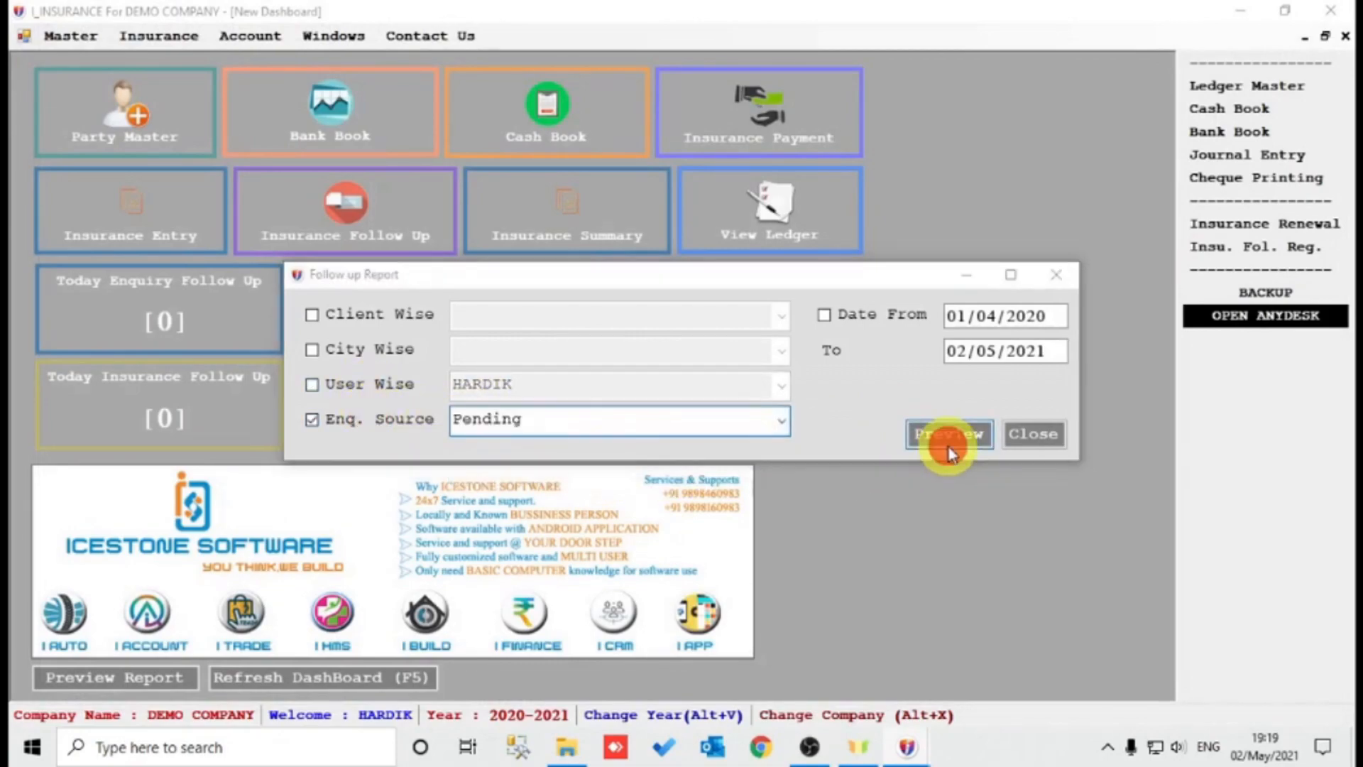
pyautogui.click(883, 425)
pyautogui.click(577, 422)
pyautogui.click(780, 422)
pyautogui.click(649, 463)
pyautogui.click(921, 437)
pyautogui.click(891, 430)
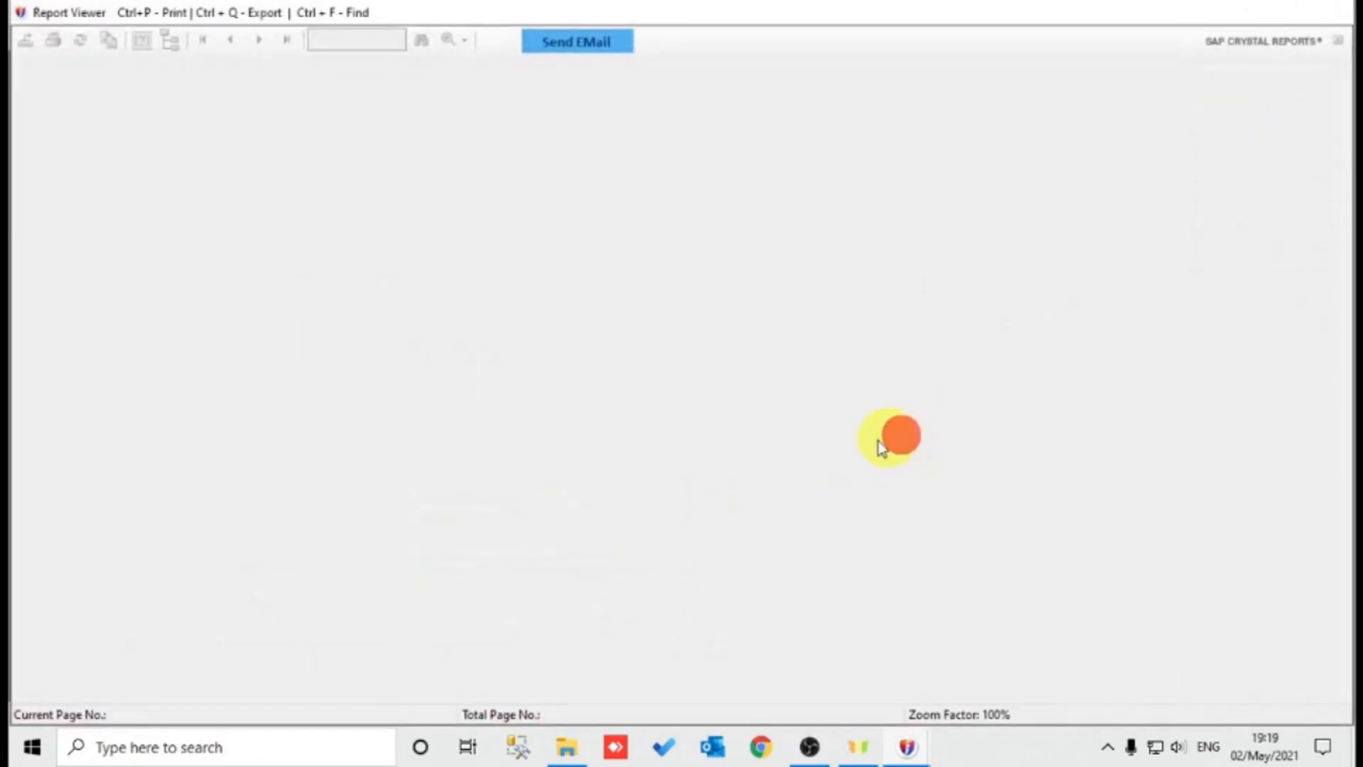
pyautogui.click(365, 426)
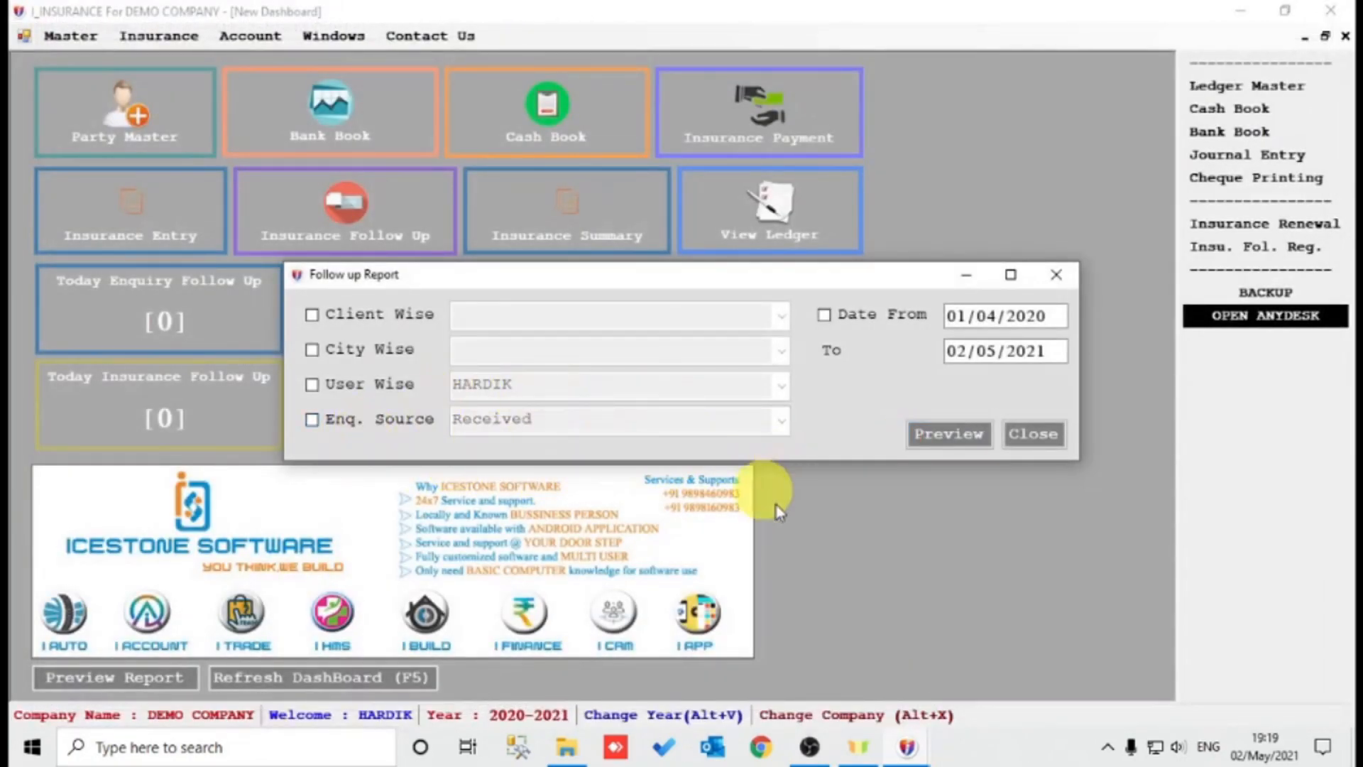
pyautogui.click(1044, 431)
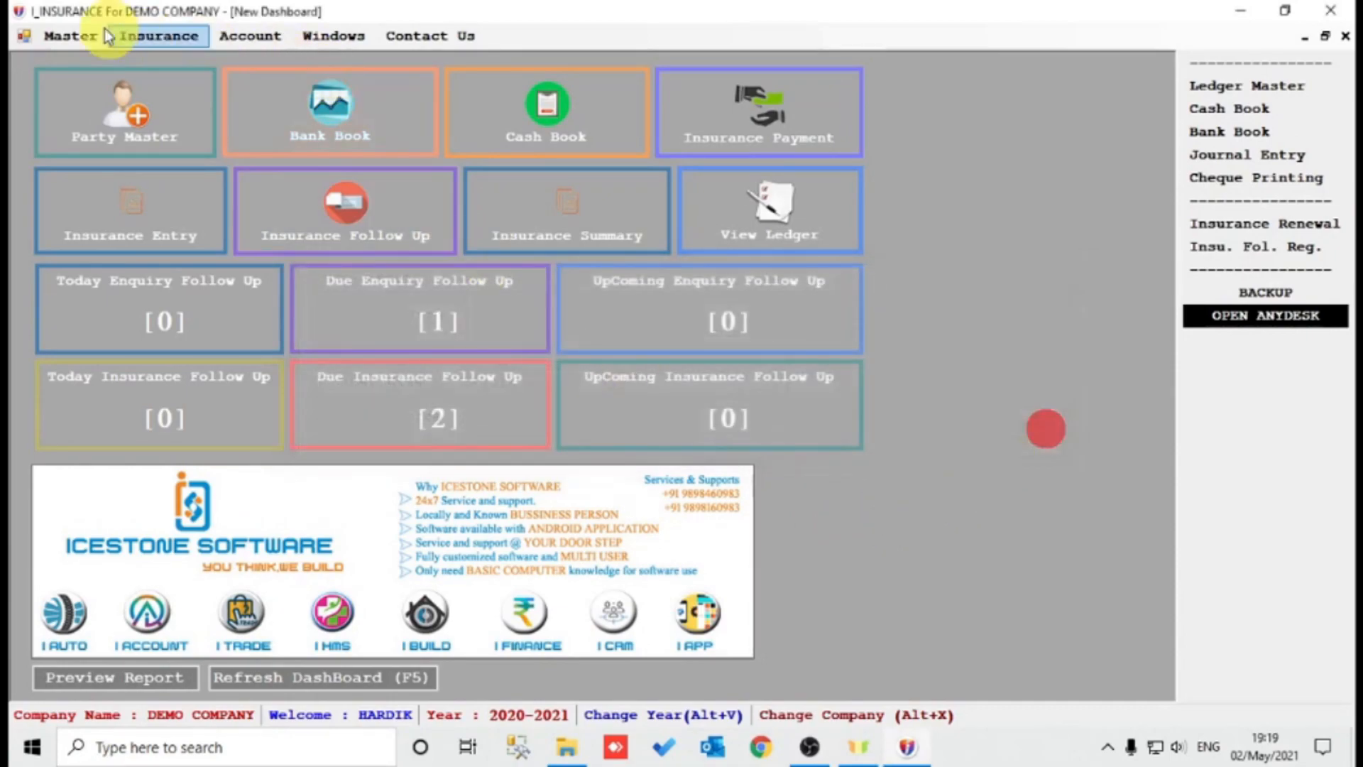
# Preview the default insurance summary report from the insurance options.
pyautogui.click(170, 37)
pyautogui.moveTo(330, 176)
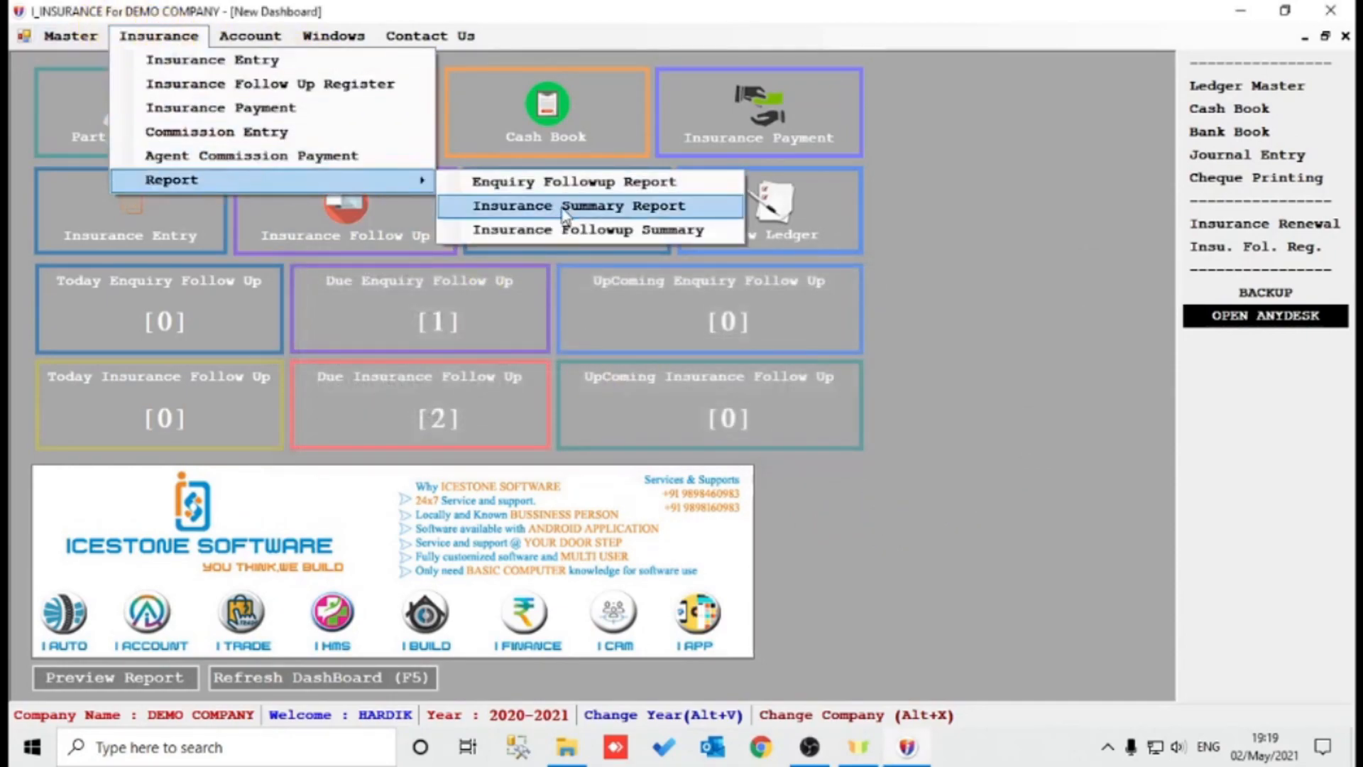
pyautogui.click(763, 203)
pyautogui.click(994, 472)
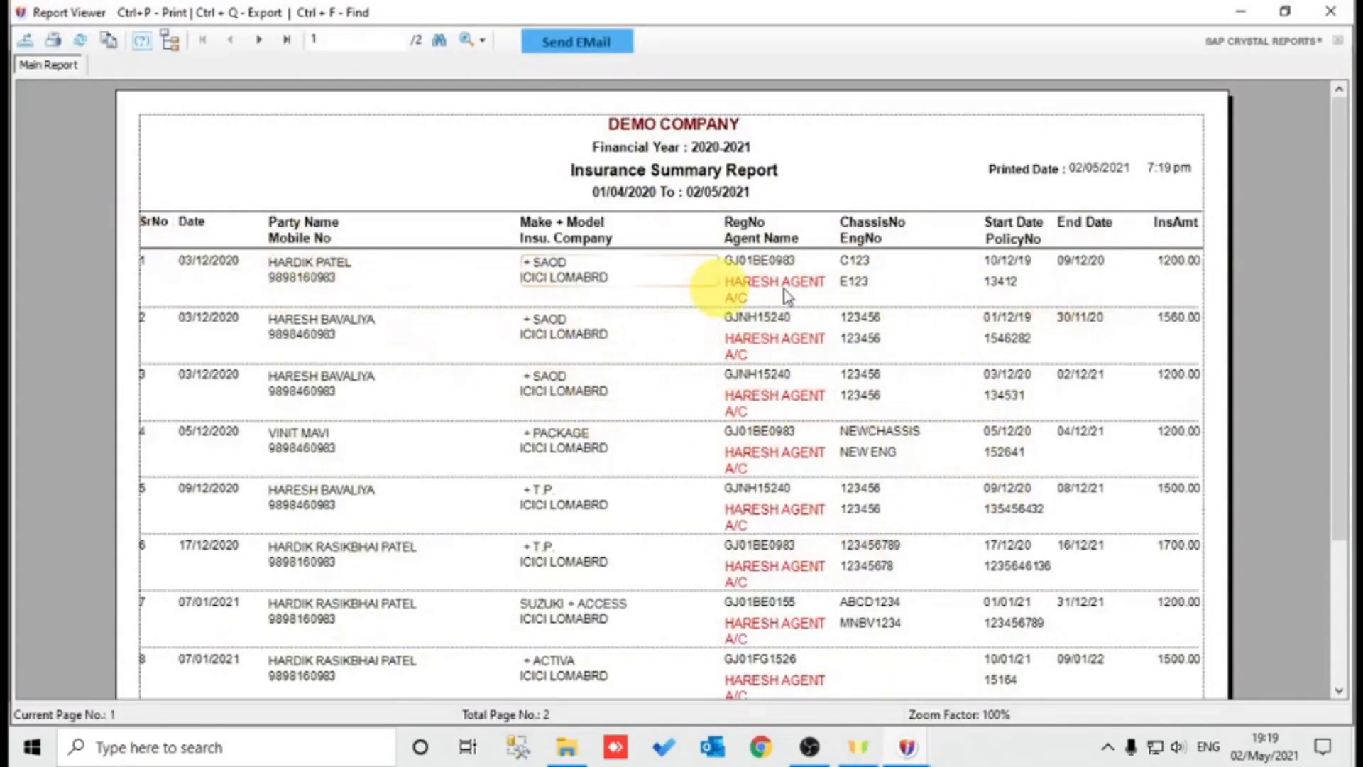
pyautogui.scroll(-3, 781, 485)
pyautogui.press('Escape')
# Preview the due insurance report and check the end dates 30/11/20, 09/12/20 and 01/02/21.
pyautogui.click(936, 397)
pyautogui.click(967, 465)
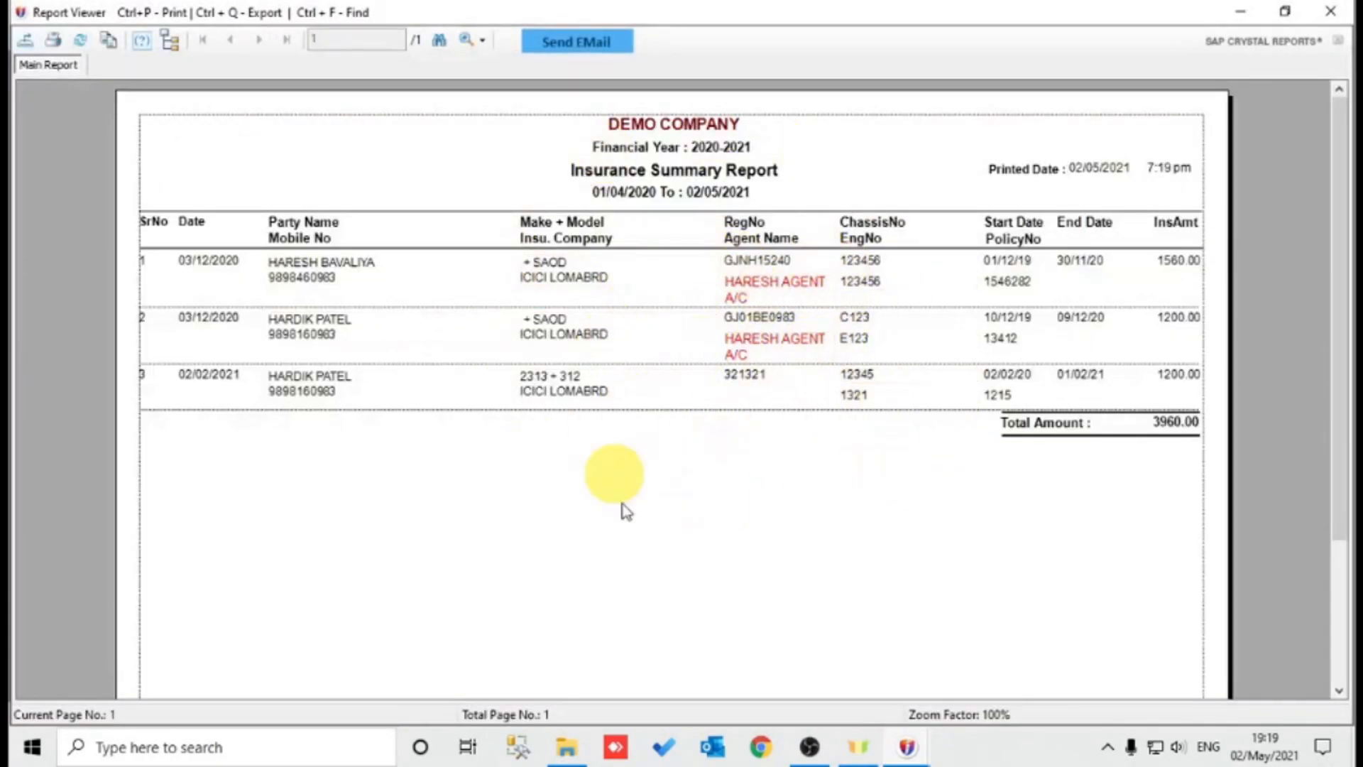
pyautogui.click(1093, 263)
pyautogui.click(1102, 320)
pyautogui.click(1102, 377)
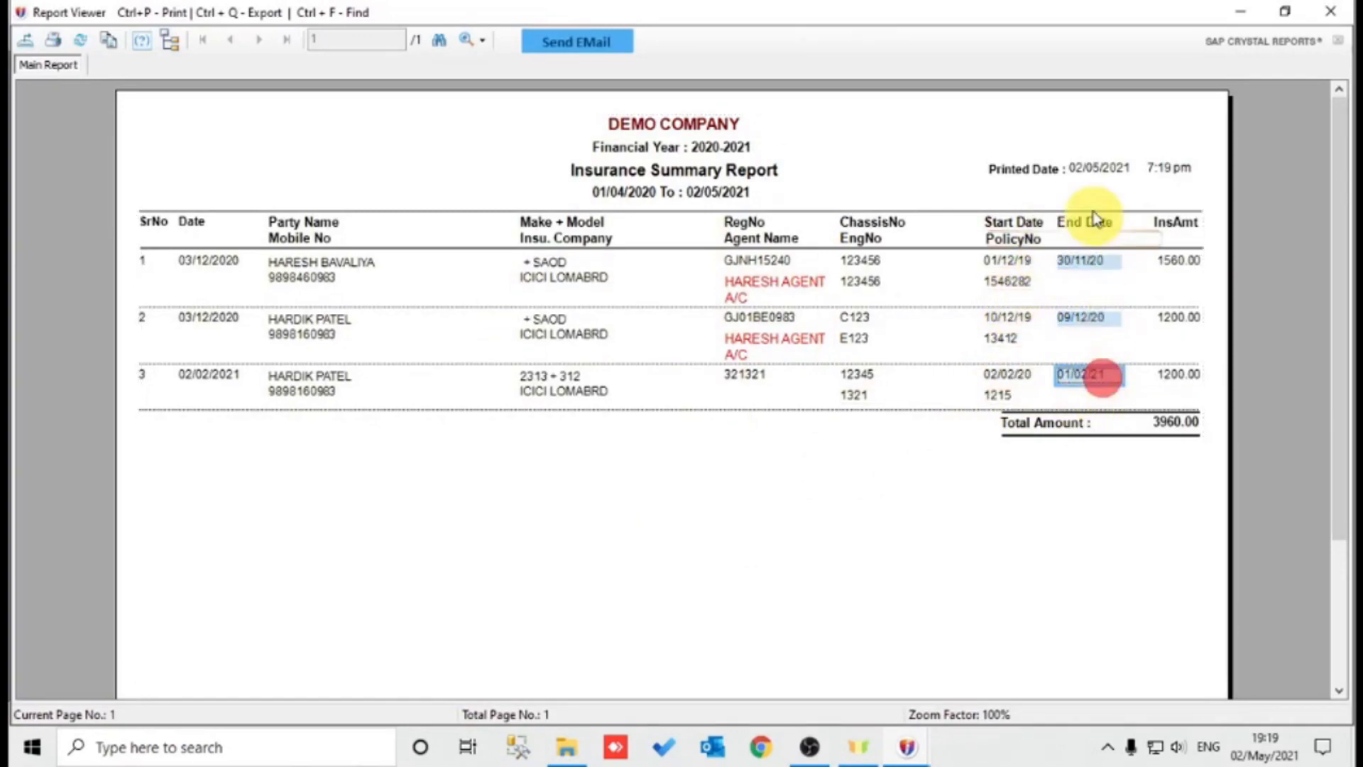
pyautogui.press('Escape')
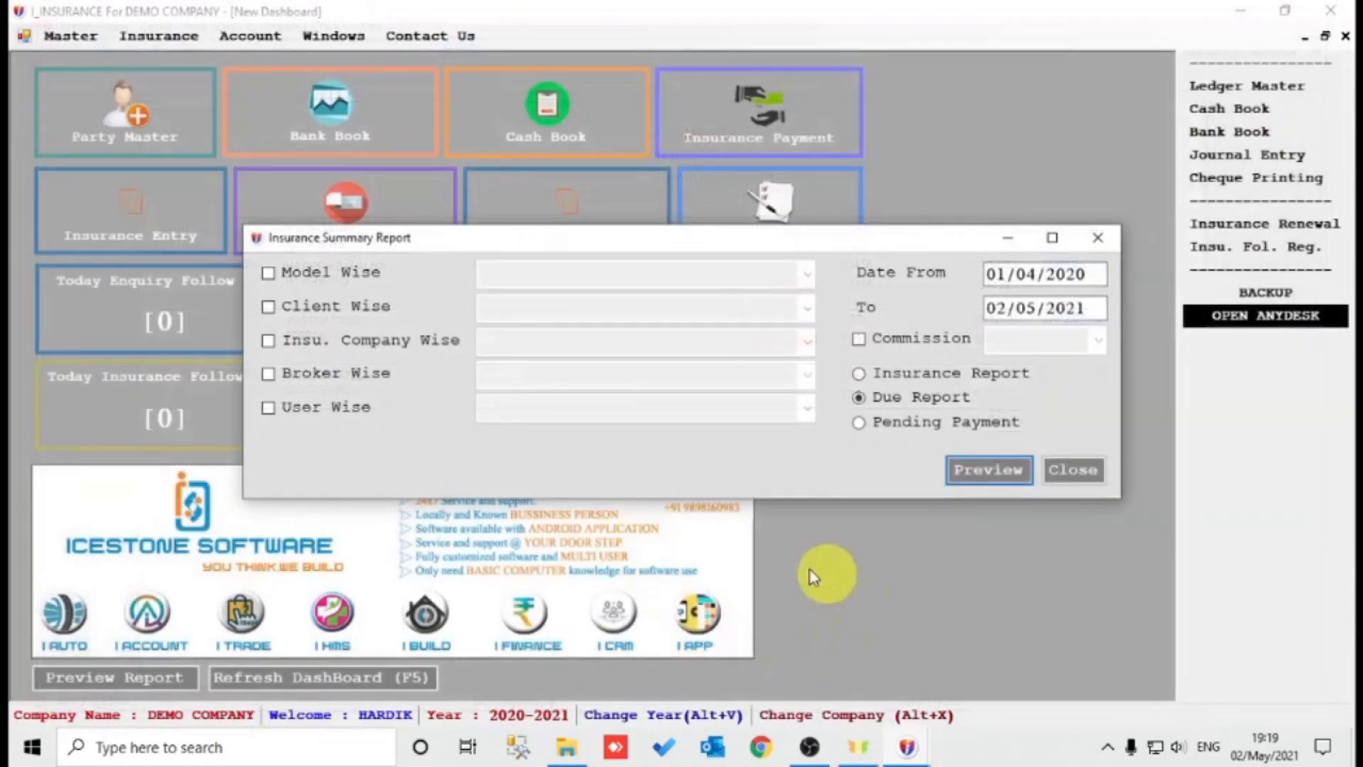
# Preview the pending payment report, including its second page.
pyautogui.click(909, 423)
pyautogui.click(951, 472)
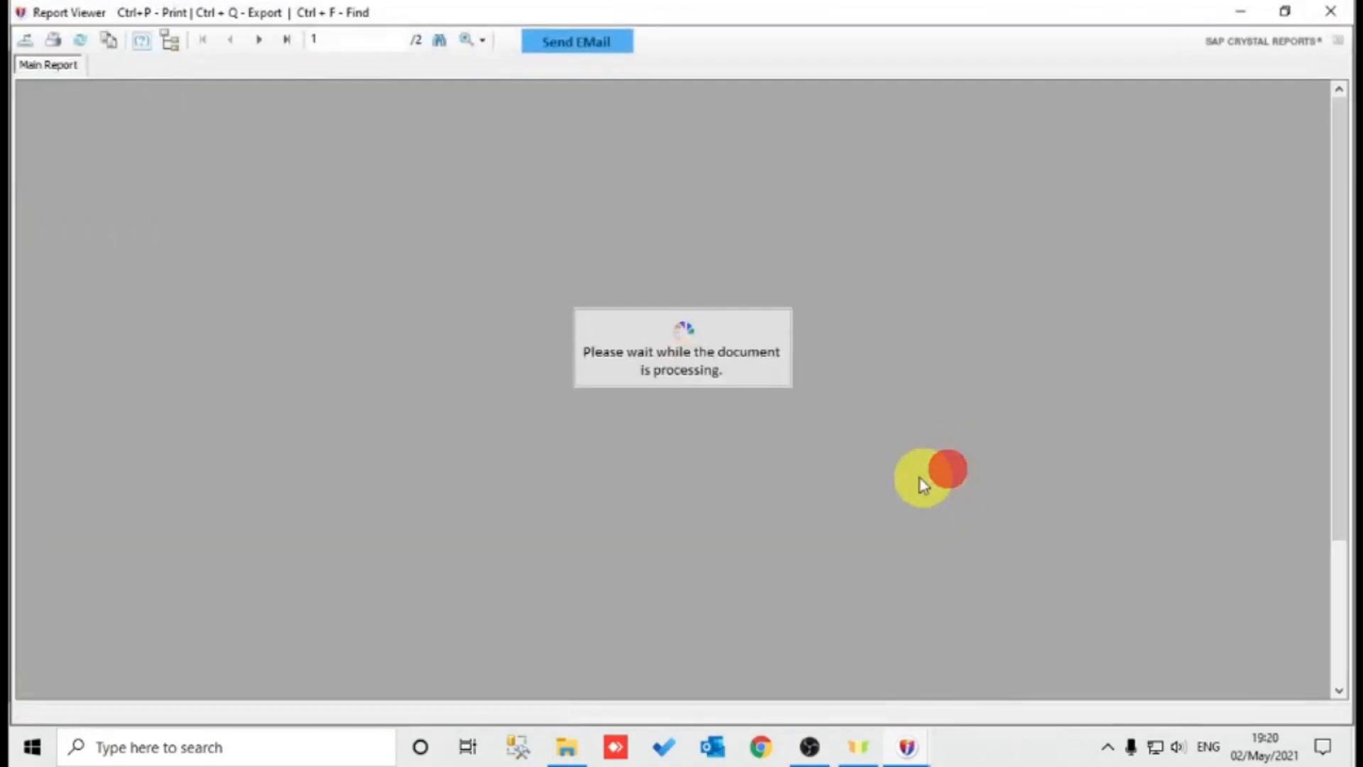
pyautogui.scroll(-3, 645, 470)
pyautogui.scroll(5, 633, 466)
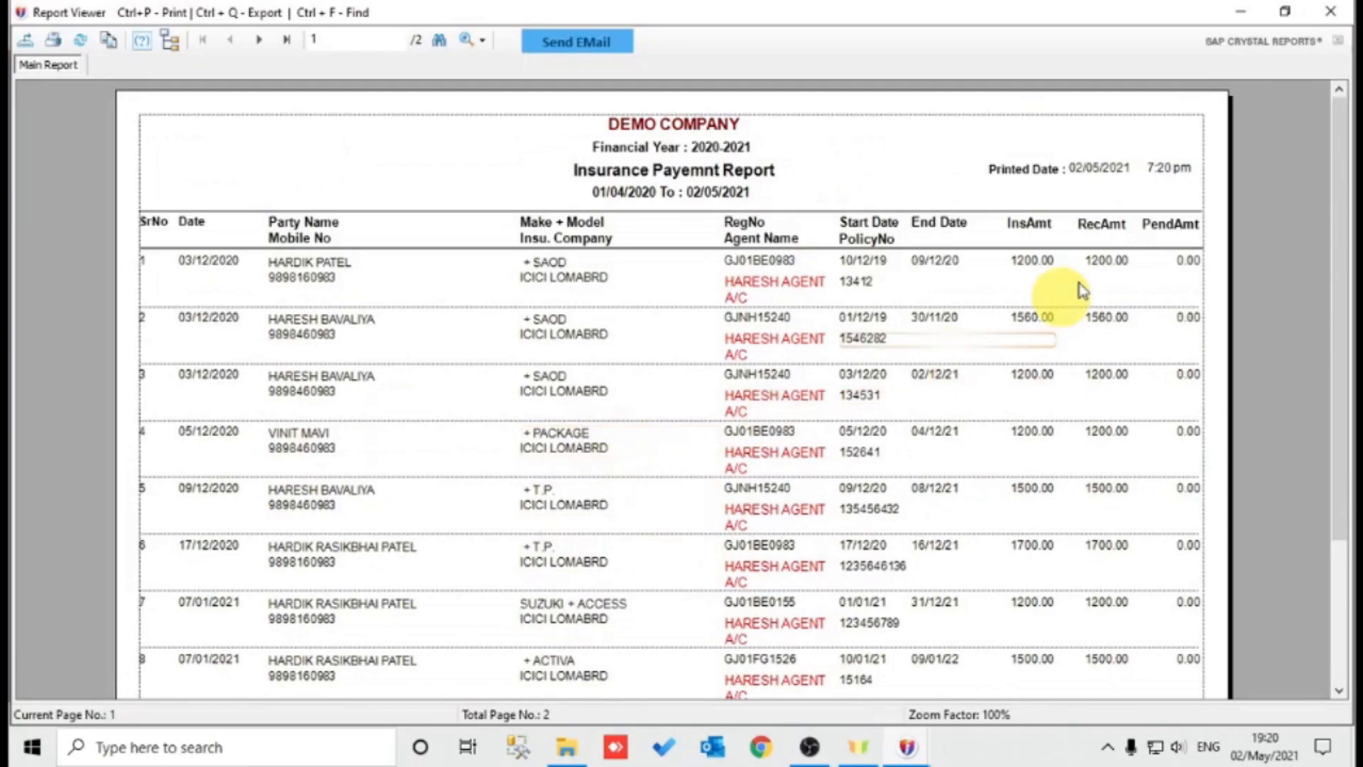
pyautogui.click(258, 41)
pyautogui.press('Escape')
# Filter the summary by Pending payment status and confirm 1500.00 pending, then close the report and options.
pyautogui.click(343, 440)
pyautogui.click(590, 442)
pyautogui.click(531, 468)
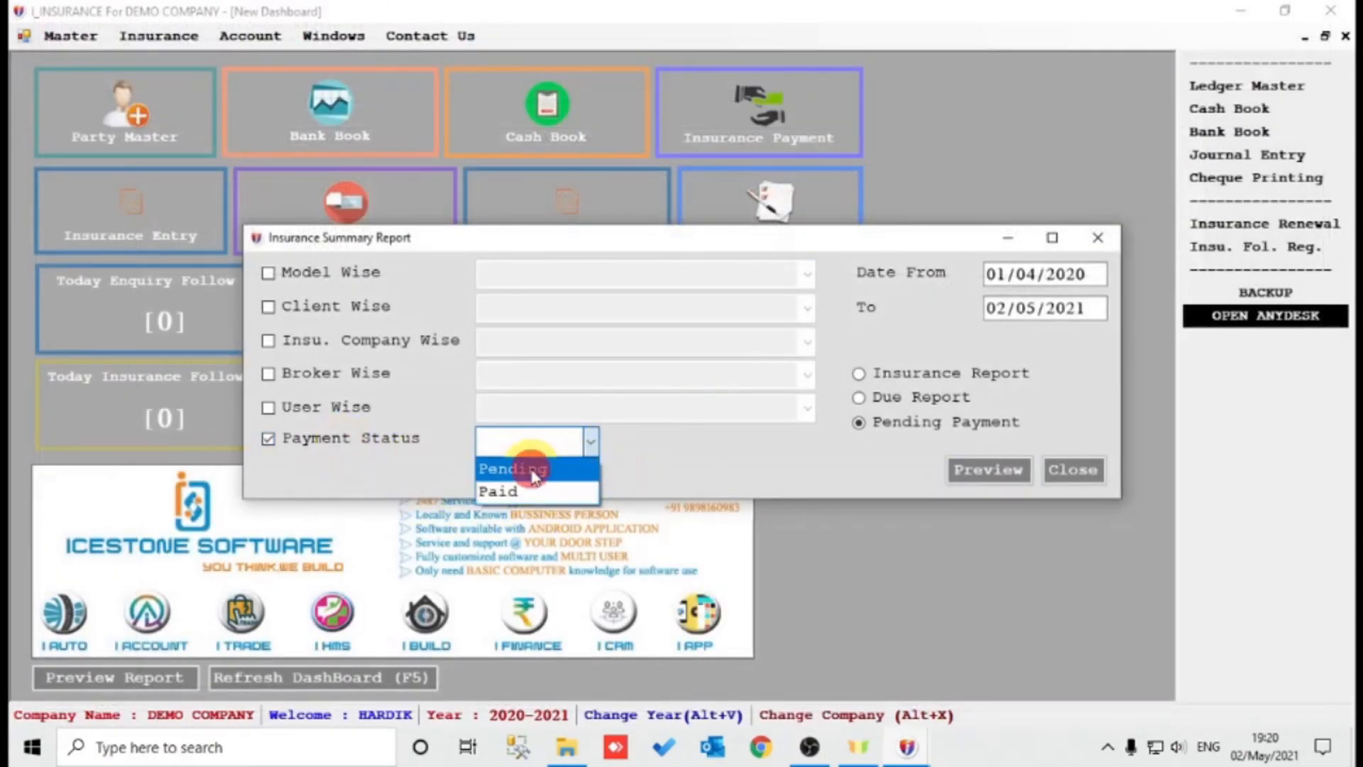
pyautogui.click(979, 468)
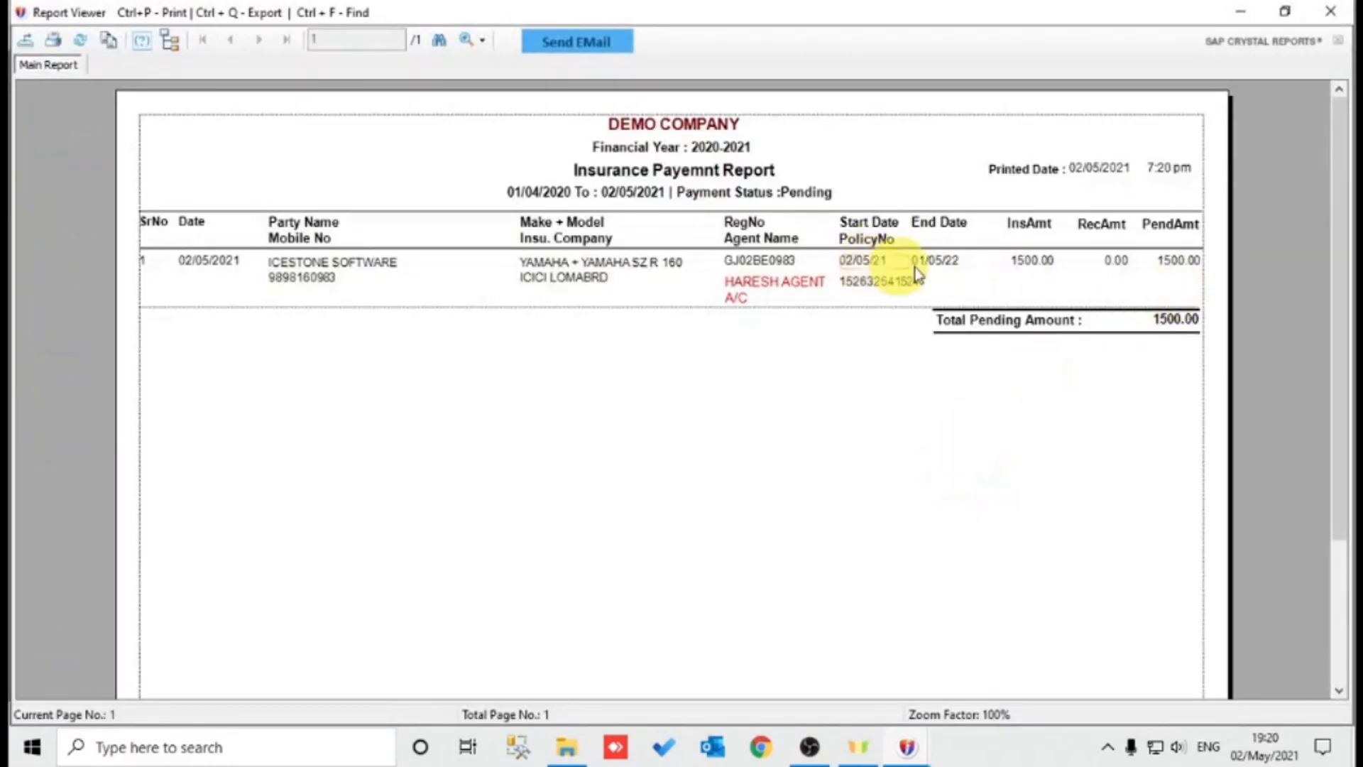
pyautogui.click(1175, 262)
pyautogui.click(1034, 262)
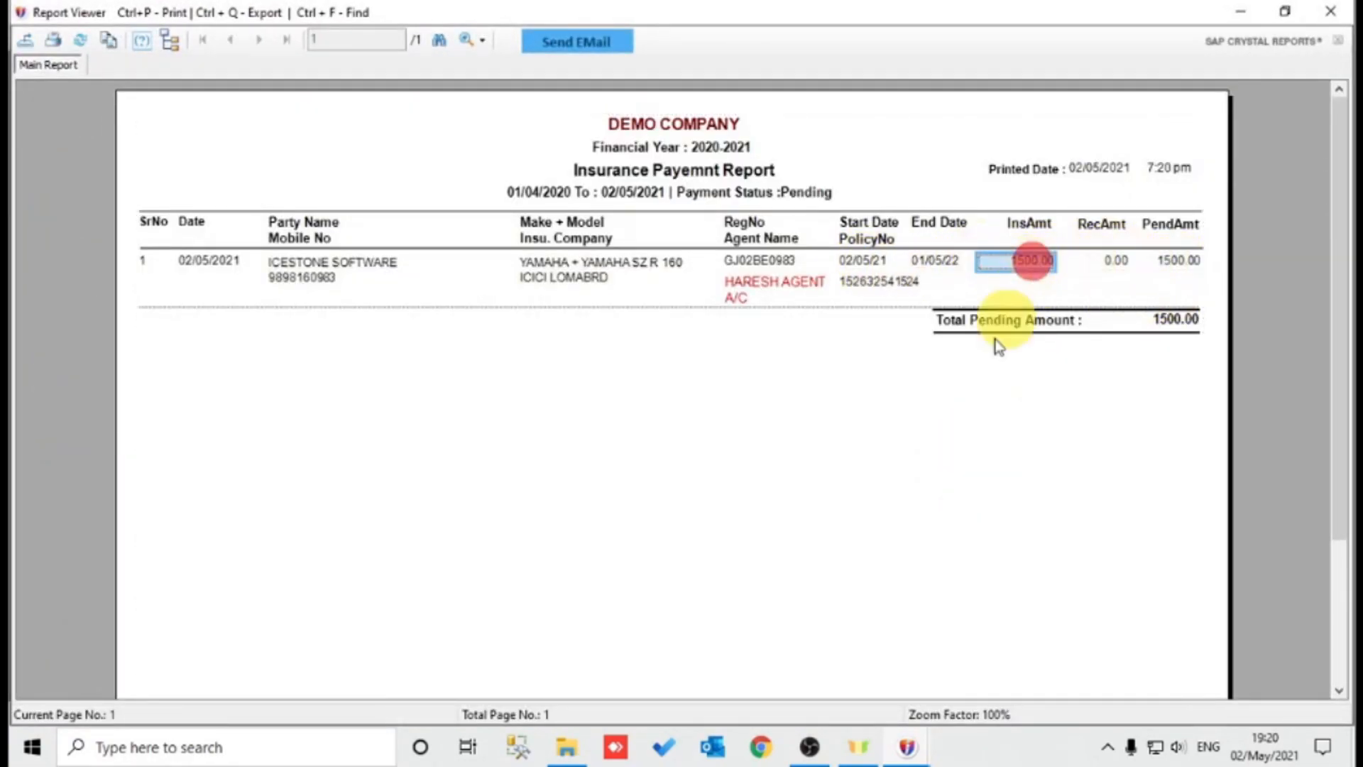
pyautogui.press('Escape')
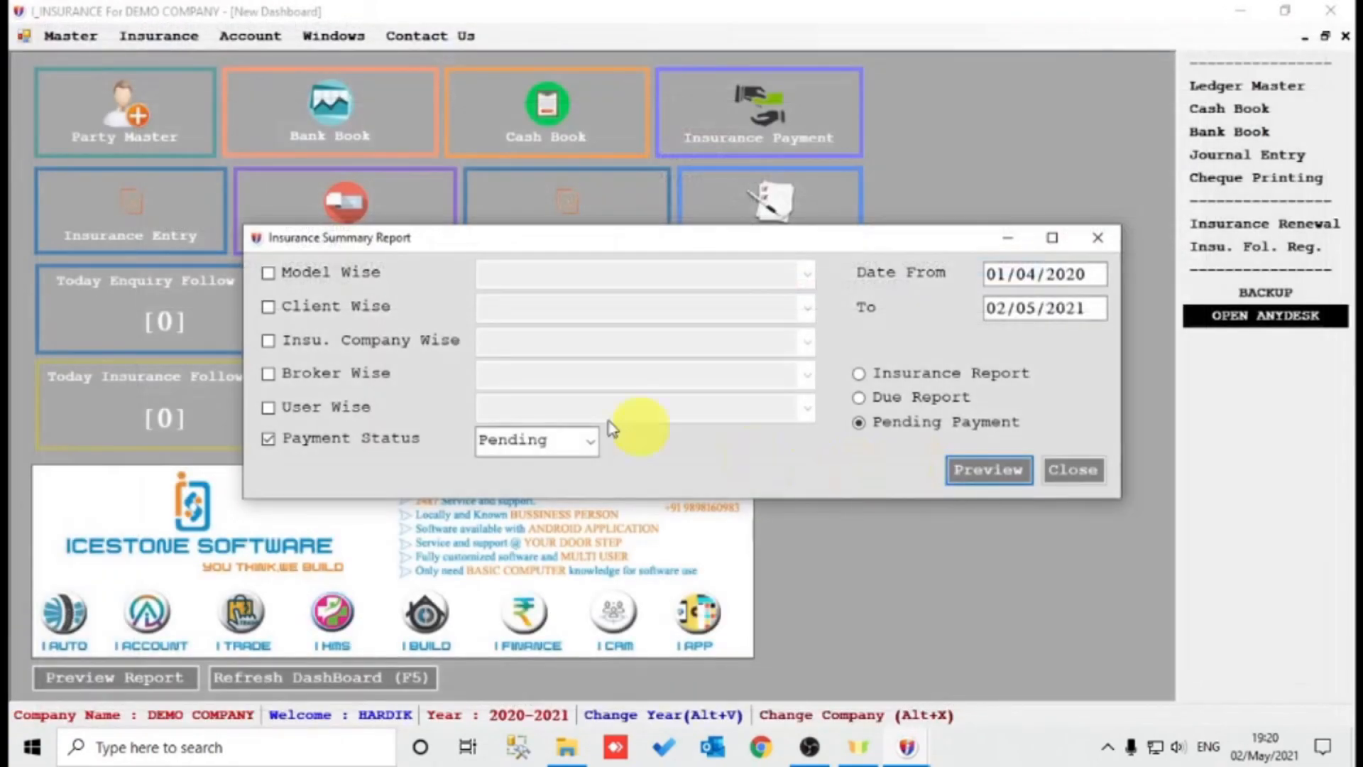
pyautogui.press('Escape')
pyautogui.click(265, 44)
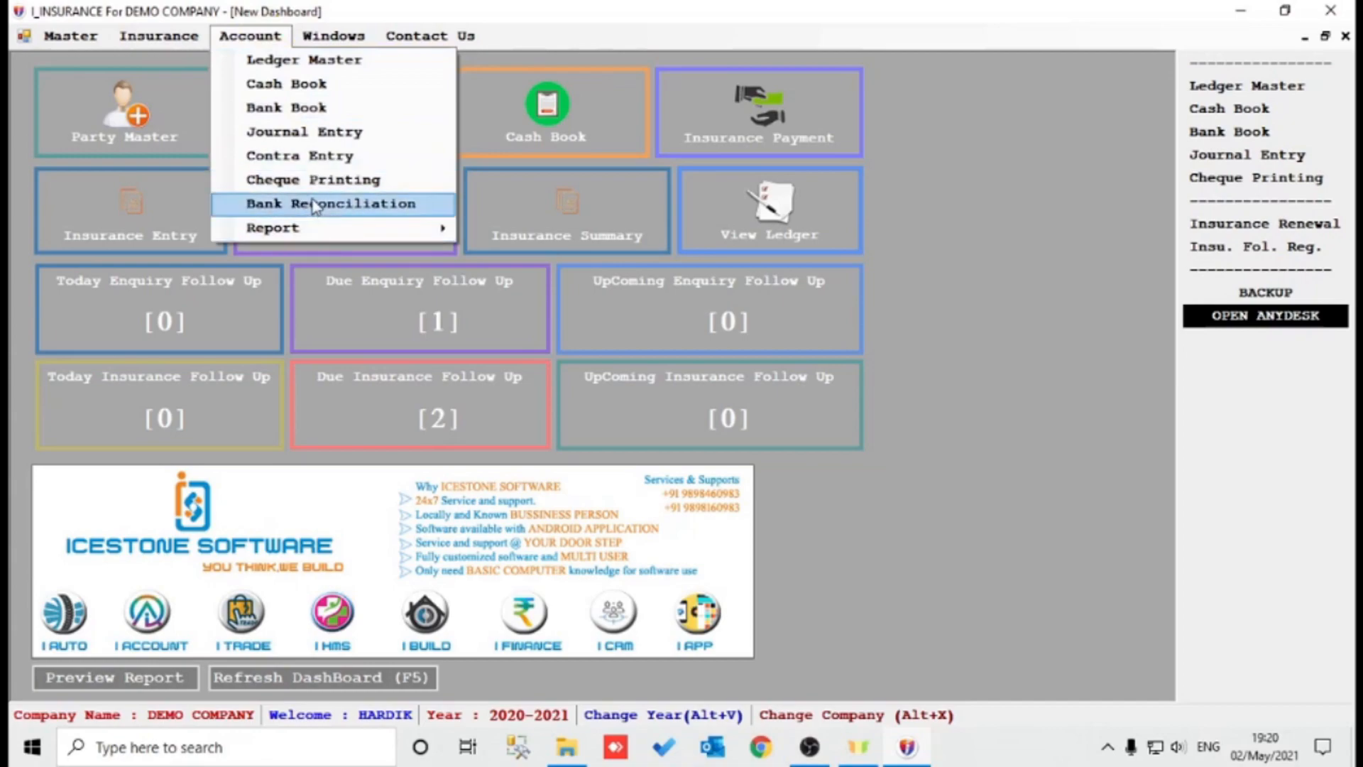
pyautogui.moveTo(321, 224)
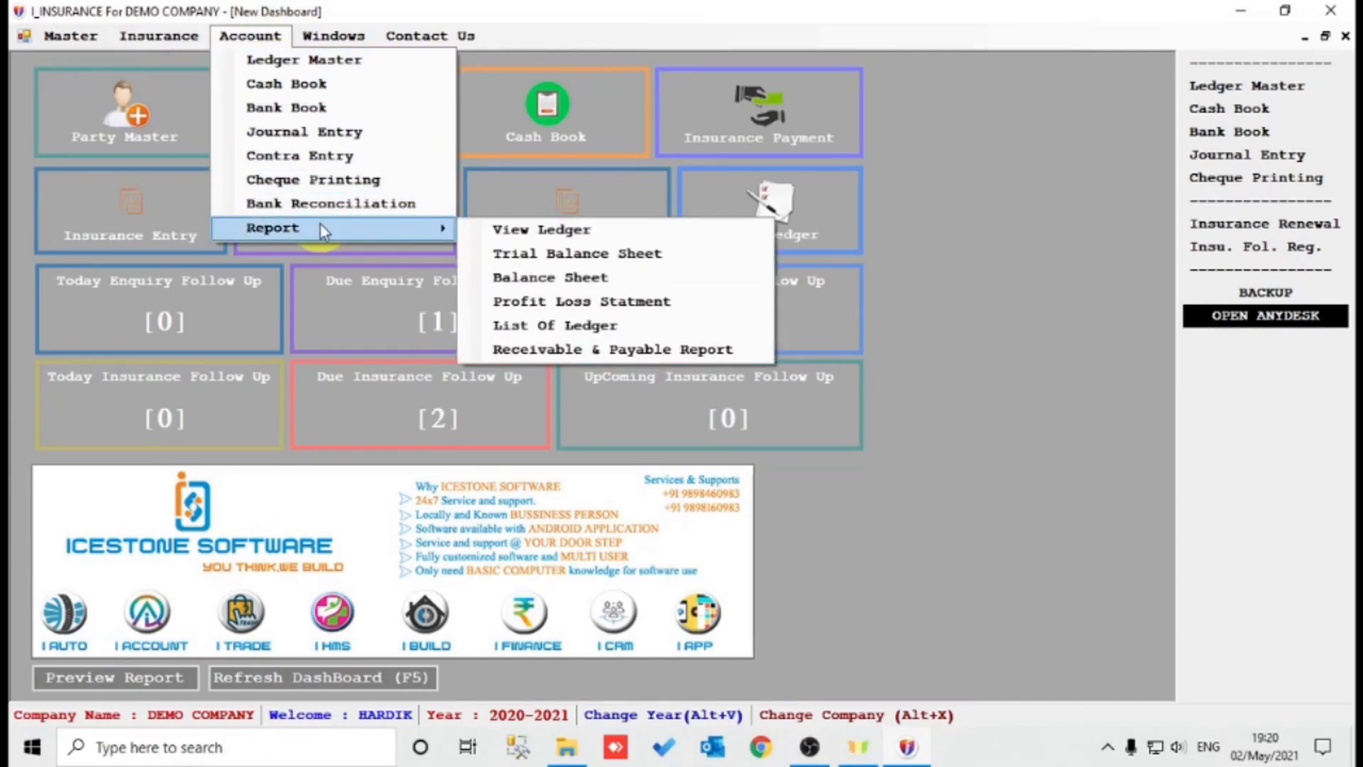
pyautogui.click(608, 257)
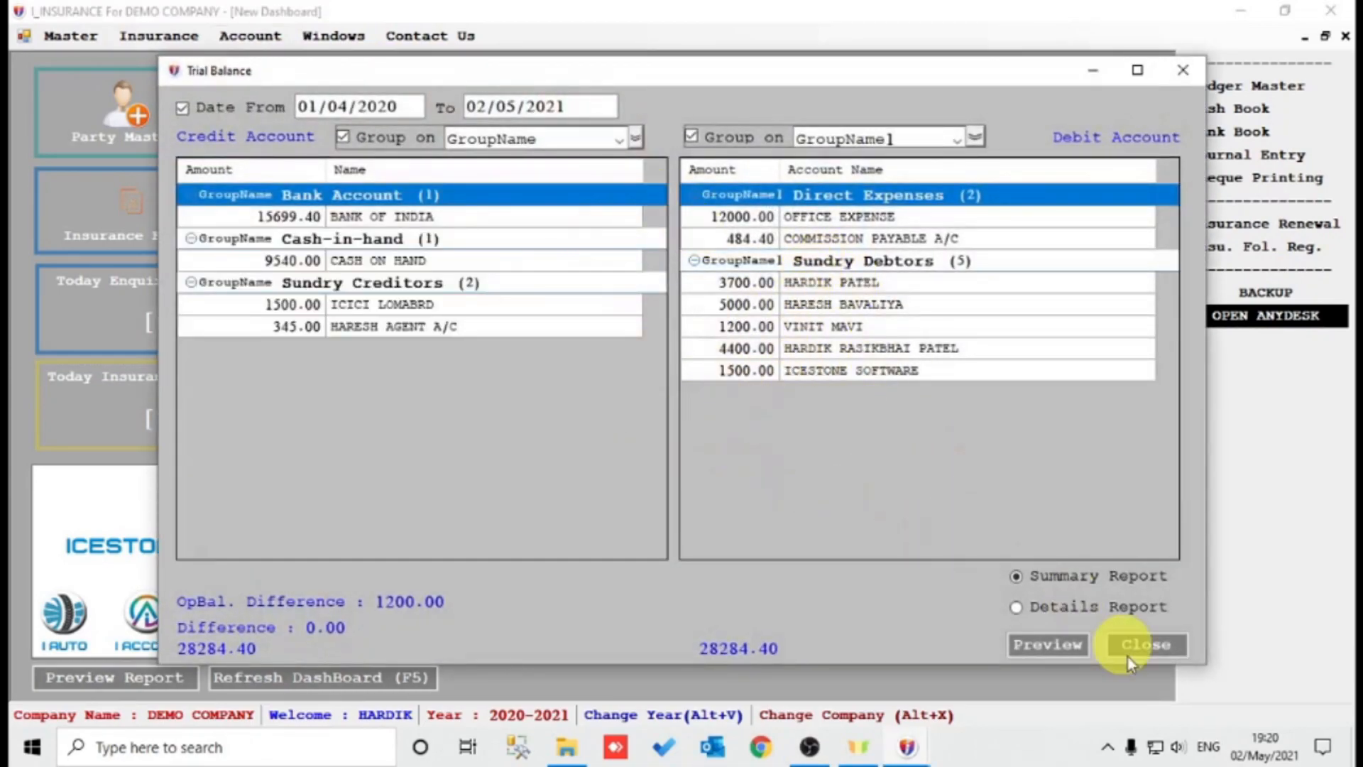
pyautogui.click(1050, 644)
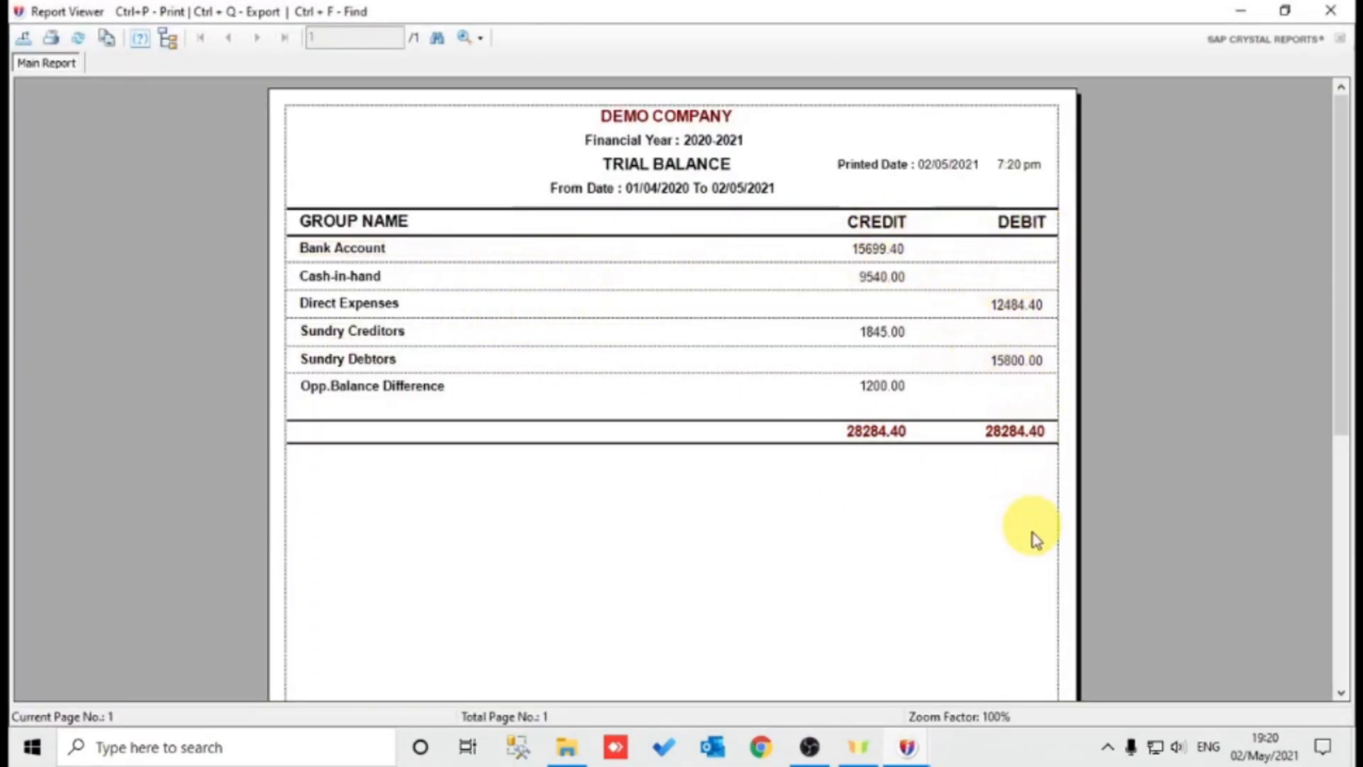
pyautogui.press('Escape')
pyautogui.click(1082, 637)
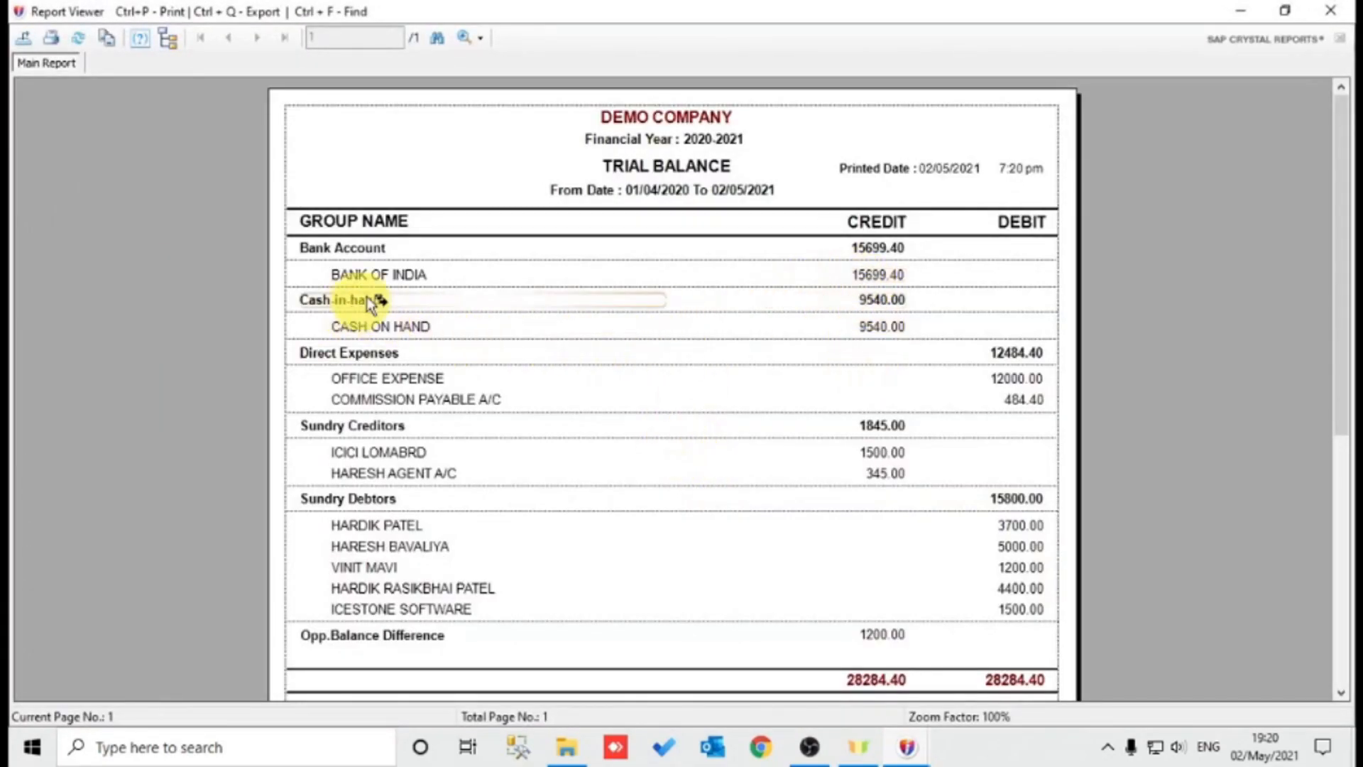
pyautogui.click(391, 277)
pyautogui.click(364, 353)
pyautogui.scroll(-5, 490, 444)
pyautogui.scroll(5, 490, 444)
pyautogui.press('Escape')
pyautogui.press('Escape')
pyautogui.click(250, 36)
pyautogui.click(370, 229)
pyautogui.click(665, 300)
pyautogui.click(816, 417)
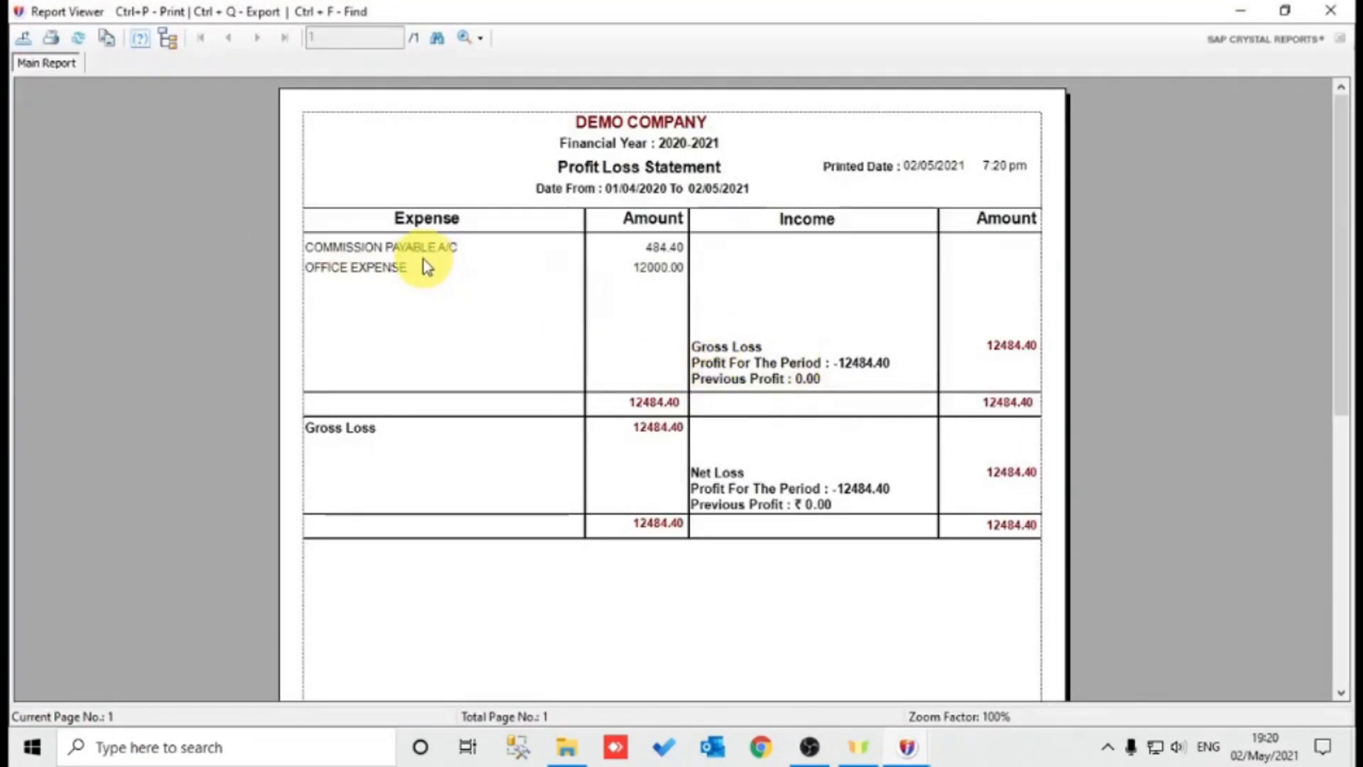
pyautogui.click(422, 248)
pyautogui.click(415, 269)
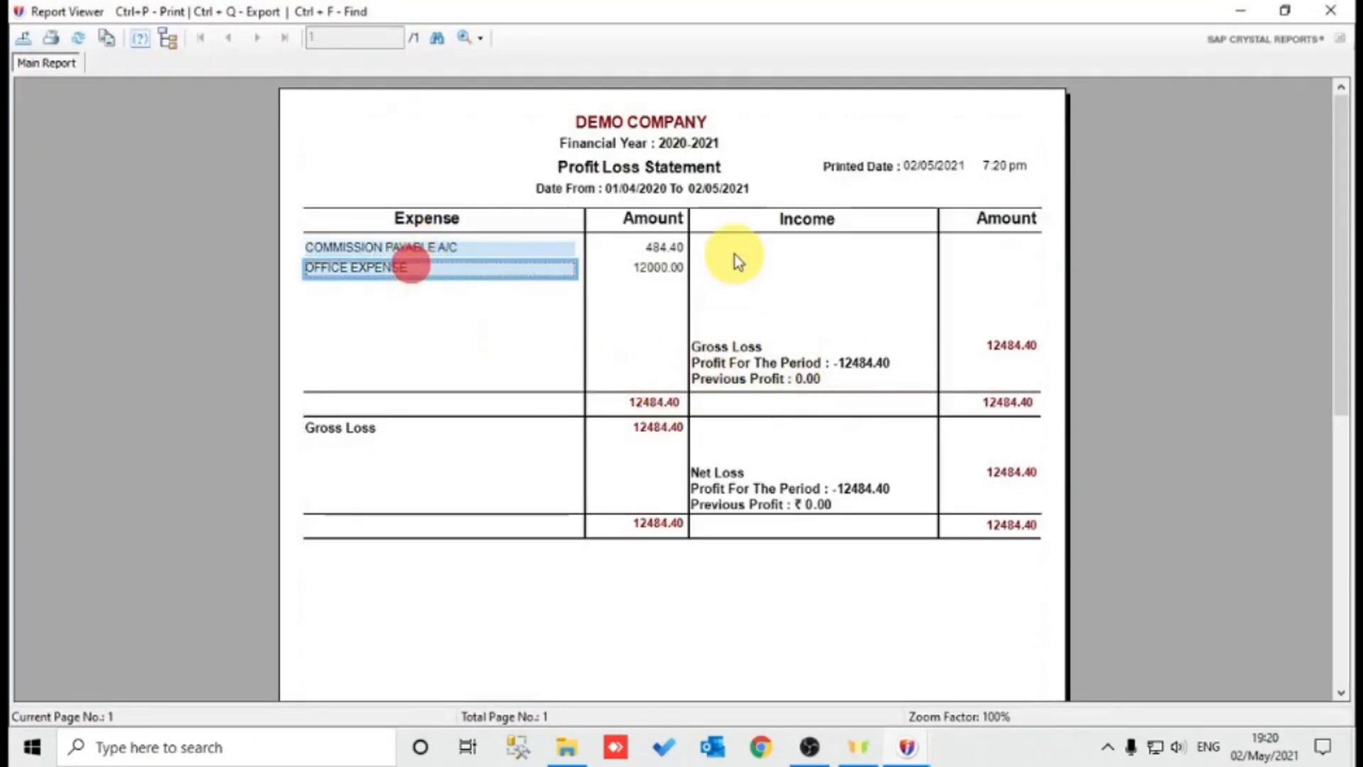
pyautogui.click(1015, 473)
pyautogui.press('Escape')
pyautogui.click(832, 295)
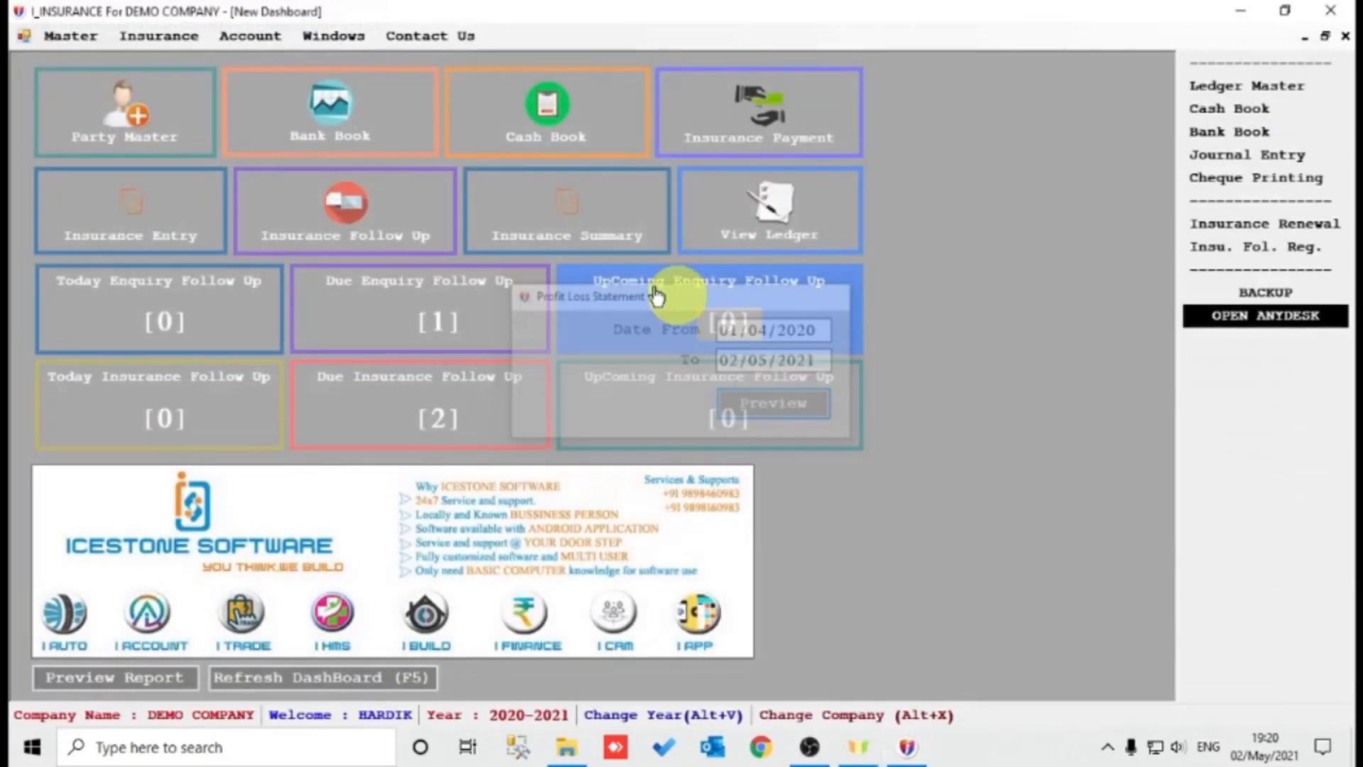
pyautogui.click(250, 36)
pyautogui.moveTo(376, 234)
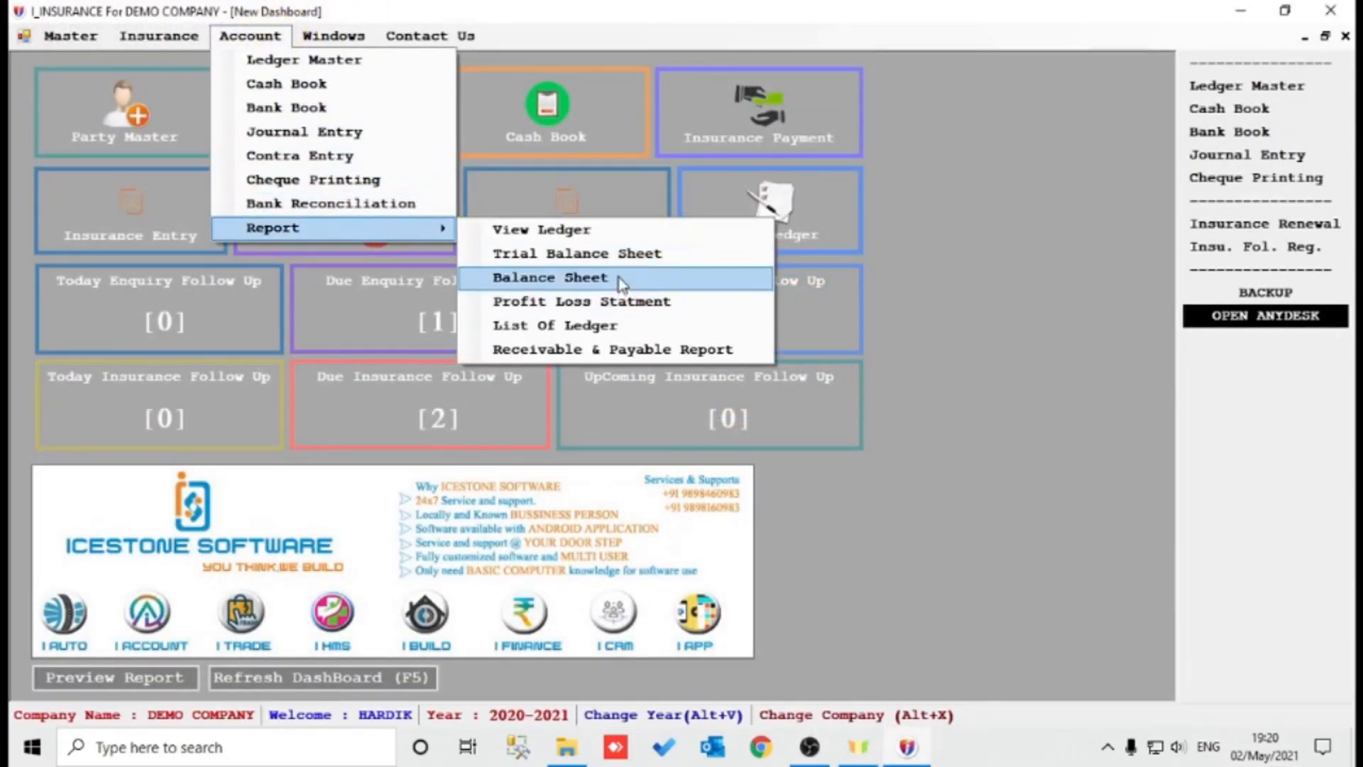
pyautogui.click(550, 277)
pyautogui.click(794, 415)
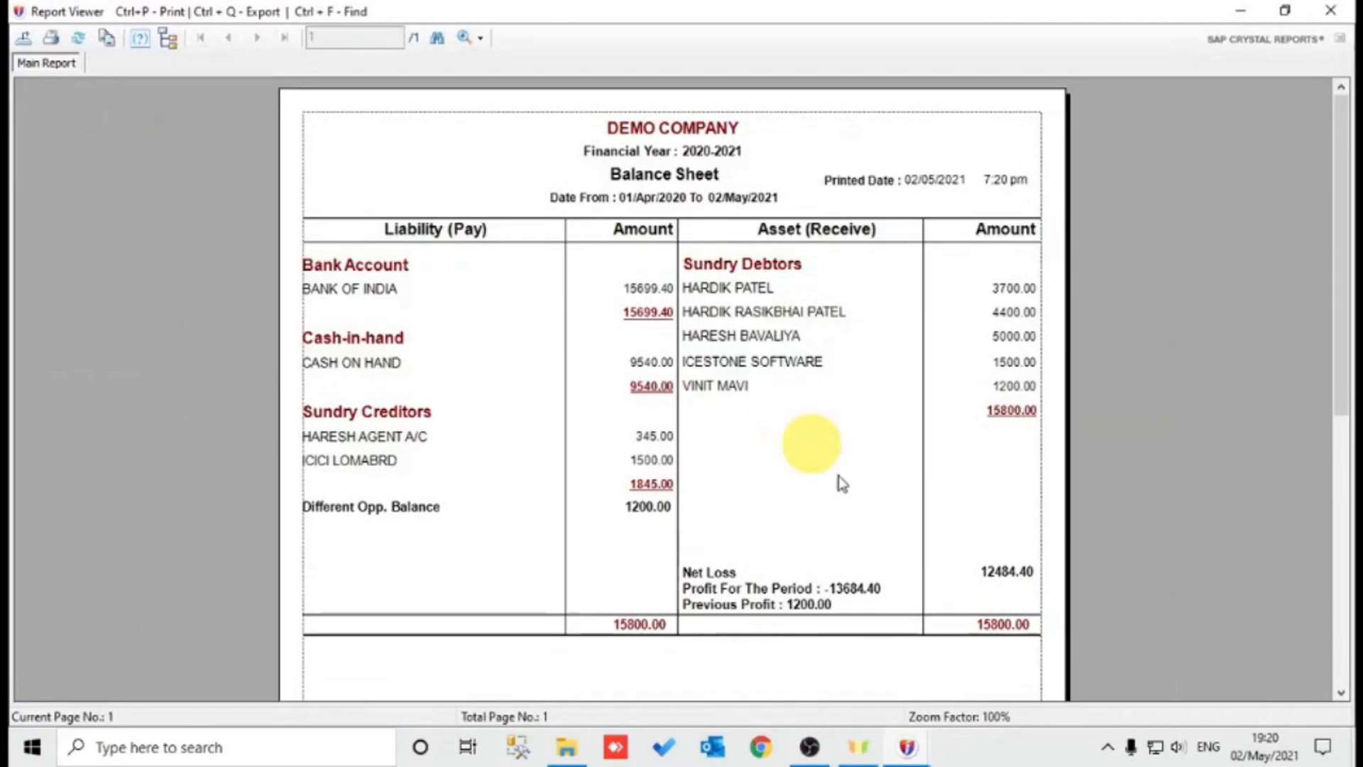
pyautogui.click(1013, 575)
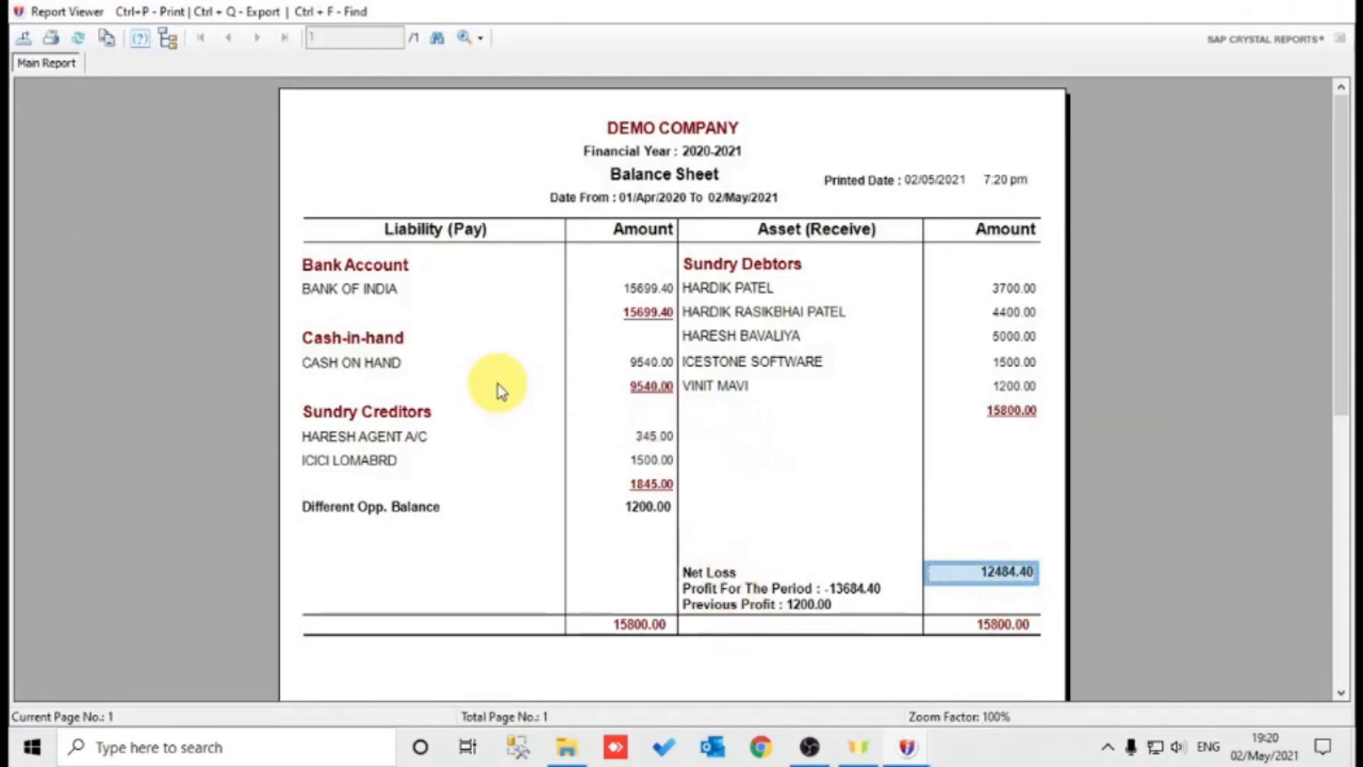
pyautogui.press('Escape')
pyautogui.press('Escape')
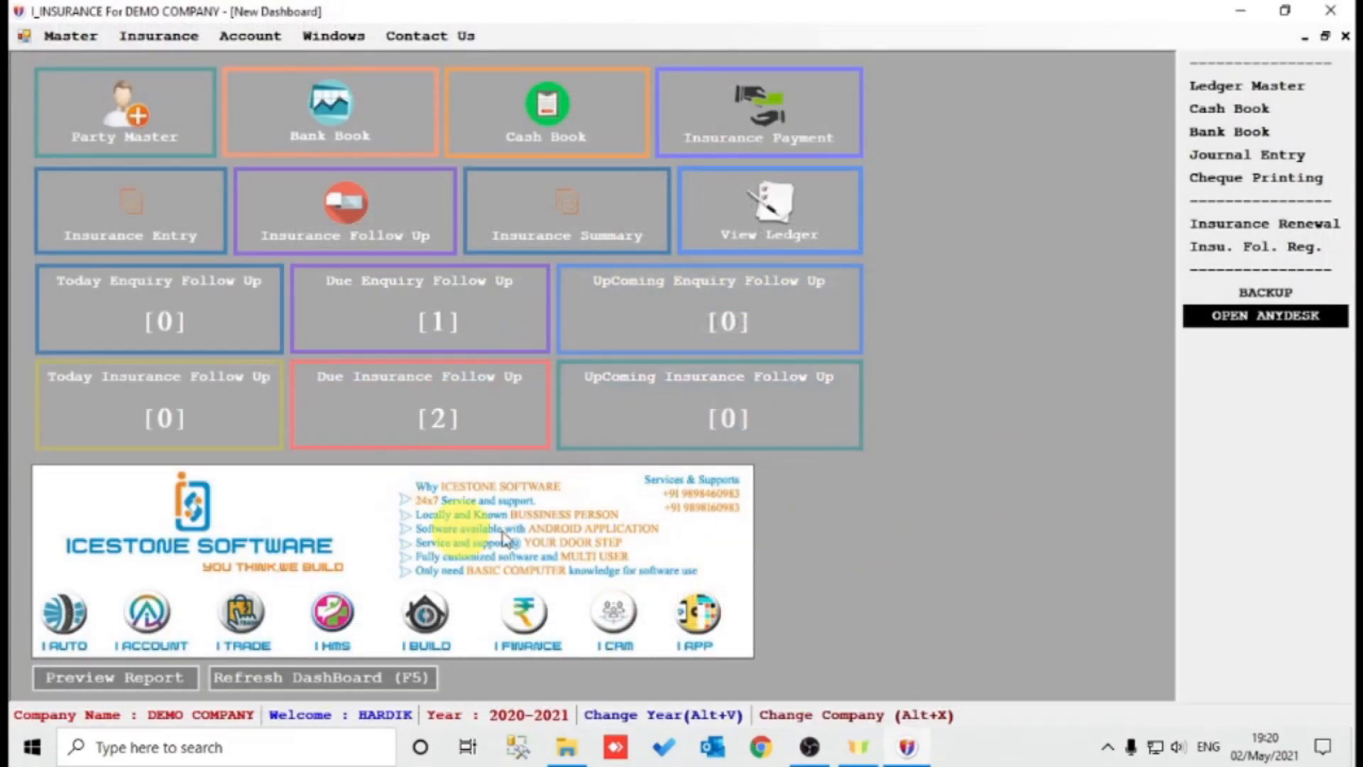
# Cycle the follow-up register through each status, ending on Renewed (4 of 12), and open summary report options.
pyautogui.click(341, 220)
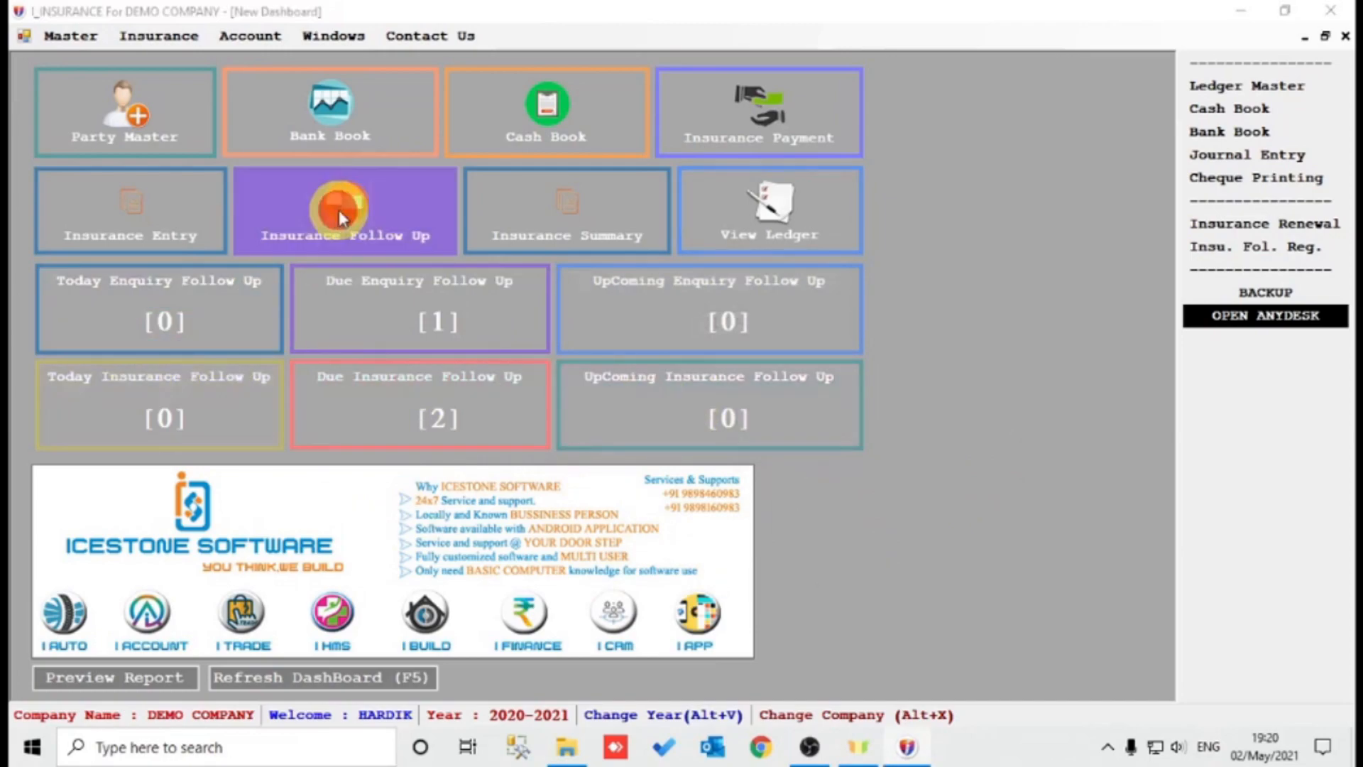
pyautogui.click(1153, 66)
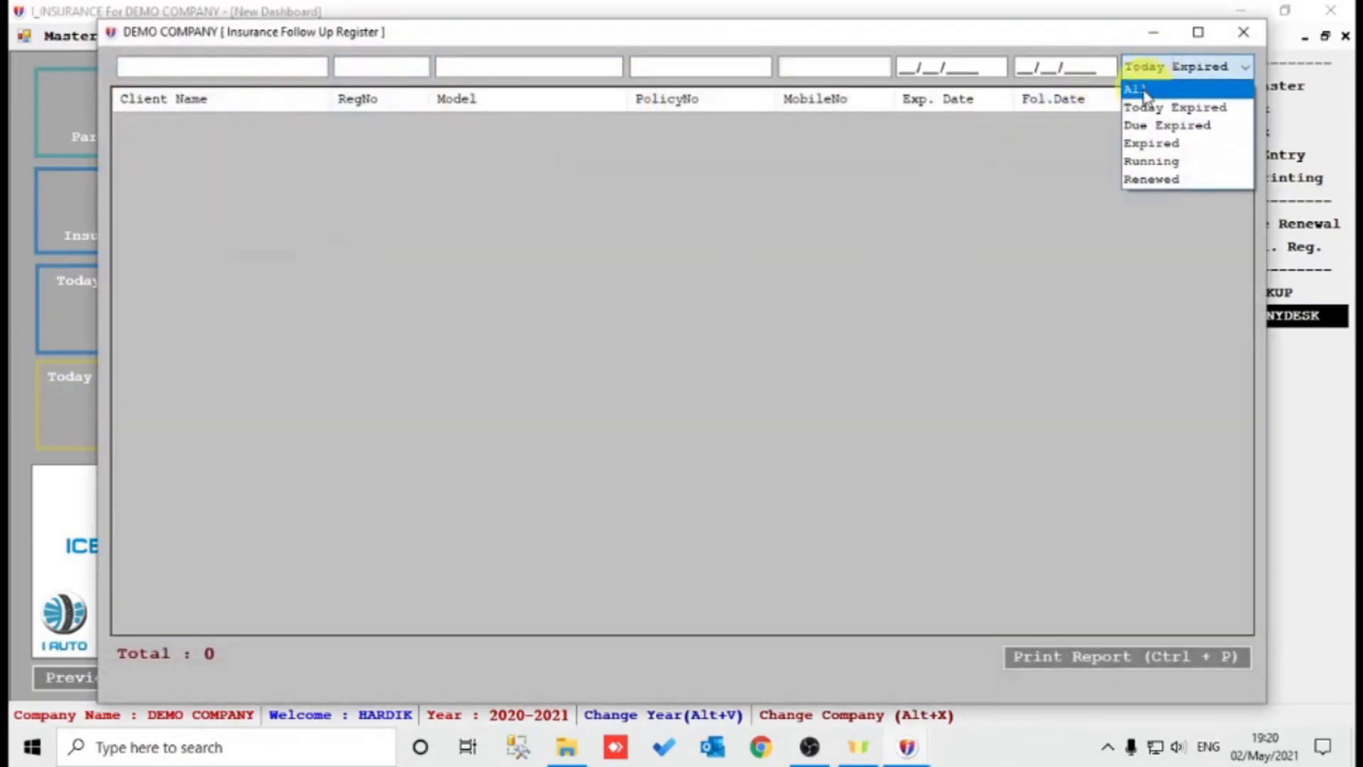
pyautogui.click(1140, 88)
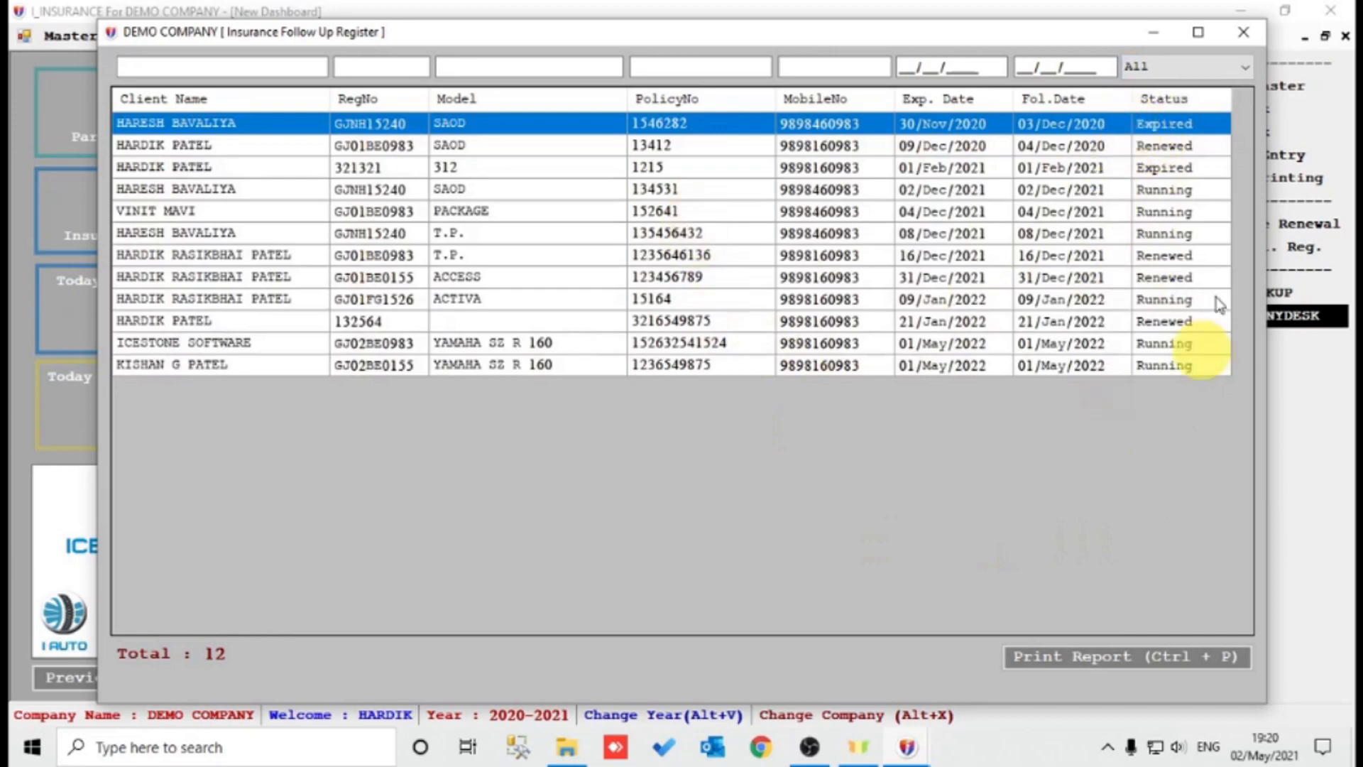
pyautogui.click(1207, 67)
pyautogui.click(1192, 133)
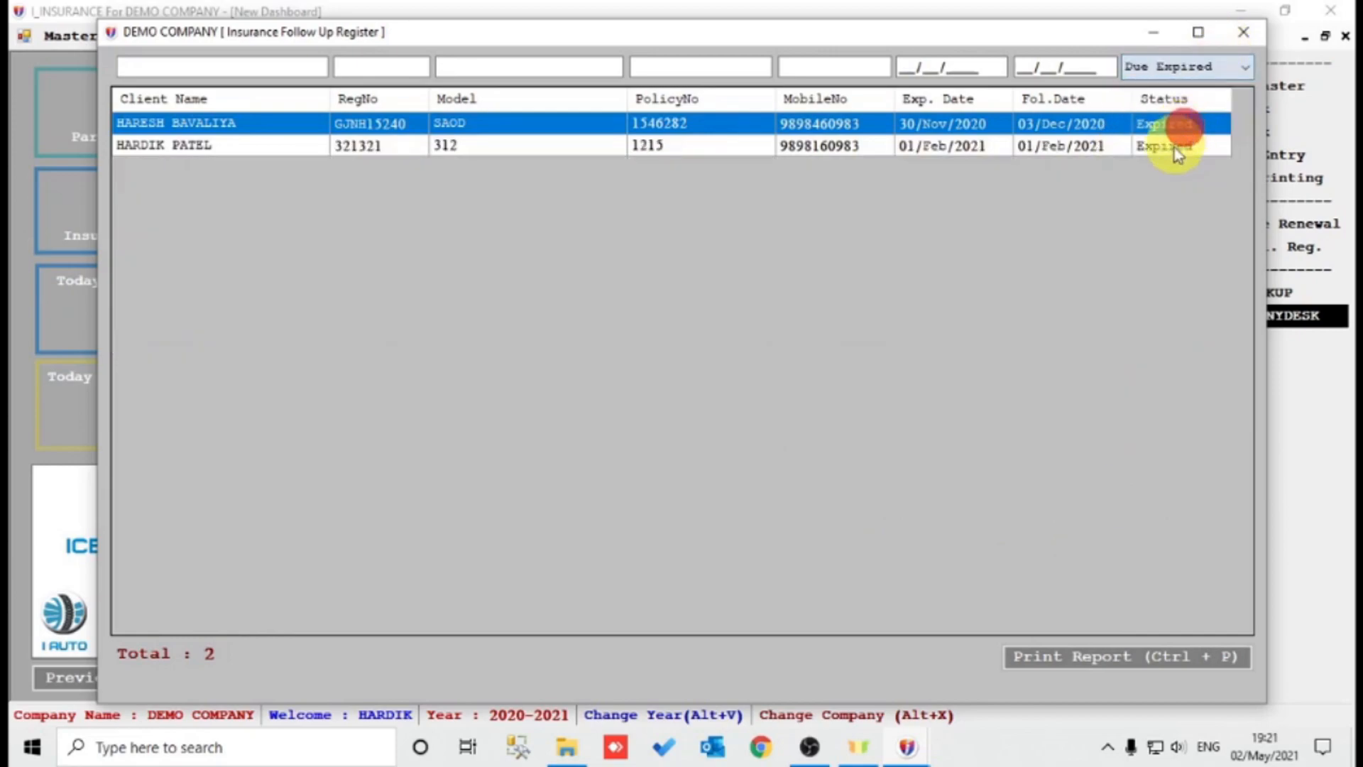
pyautogui.click(1183, 67)
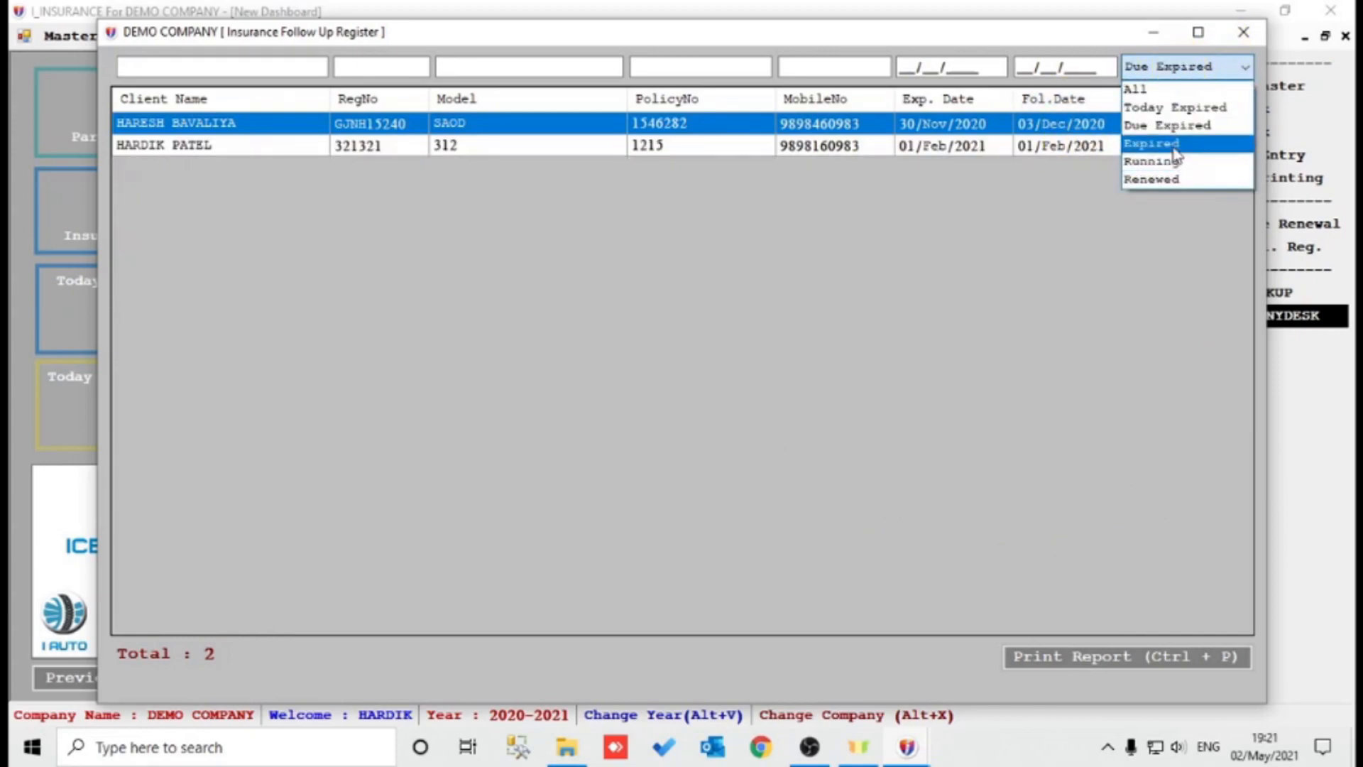
pyautogui.click(1178, 144)
pyautogui.click(1193, 66)
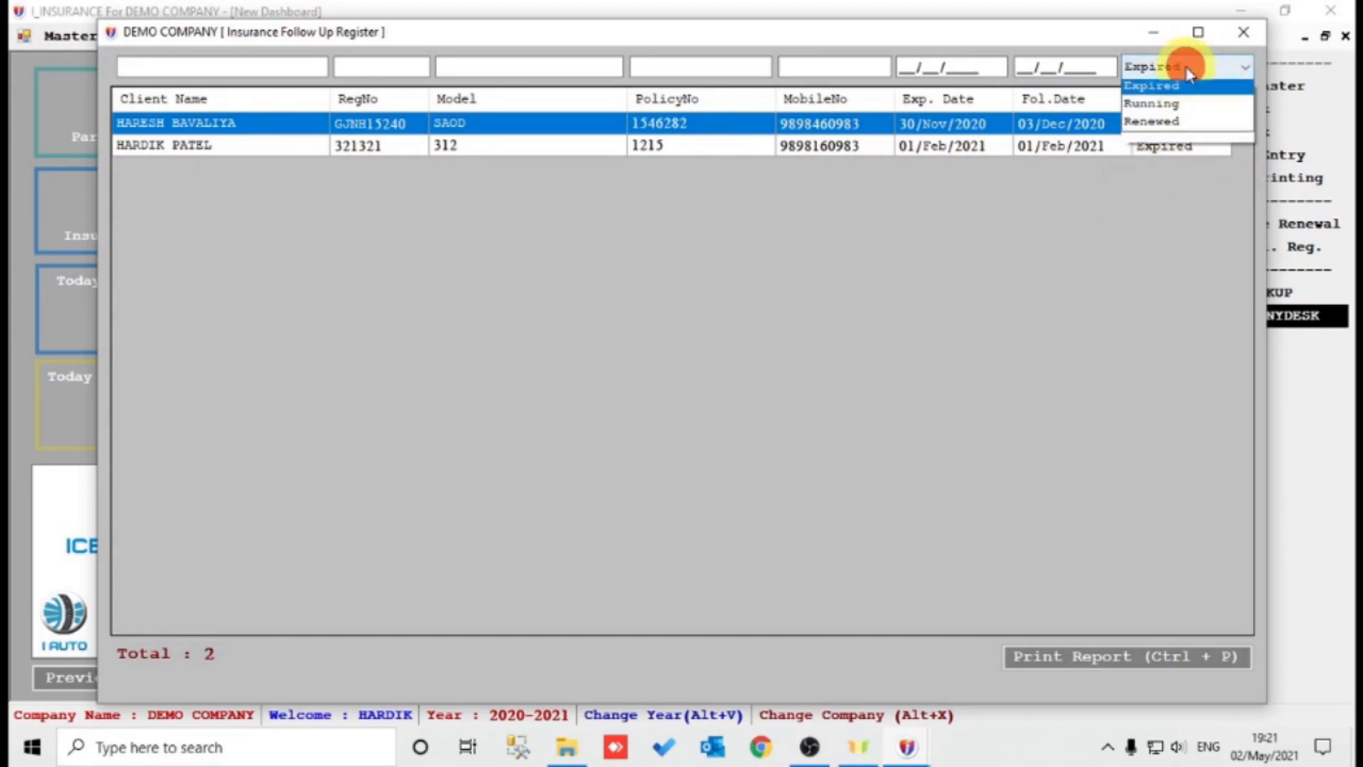
pyautogui.click(1178, 161)
pyautogui.click(1217, 66)
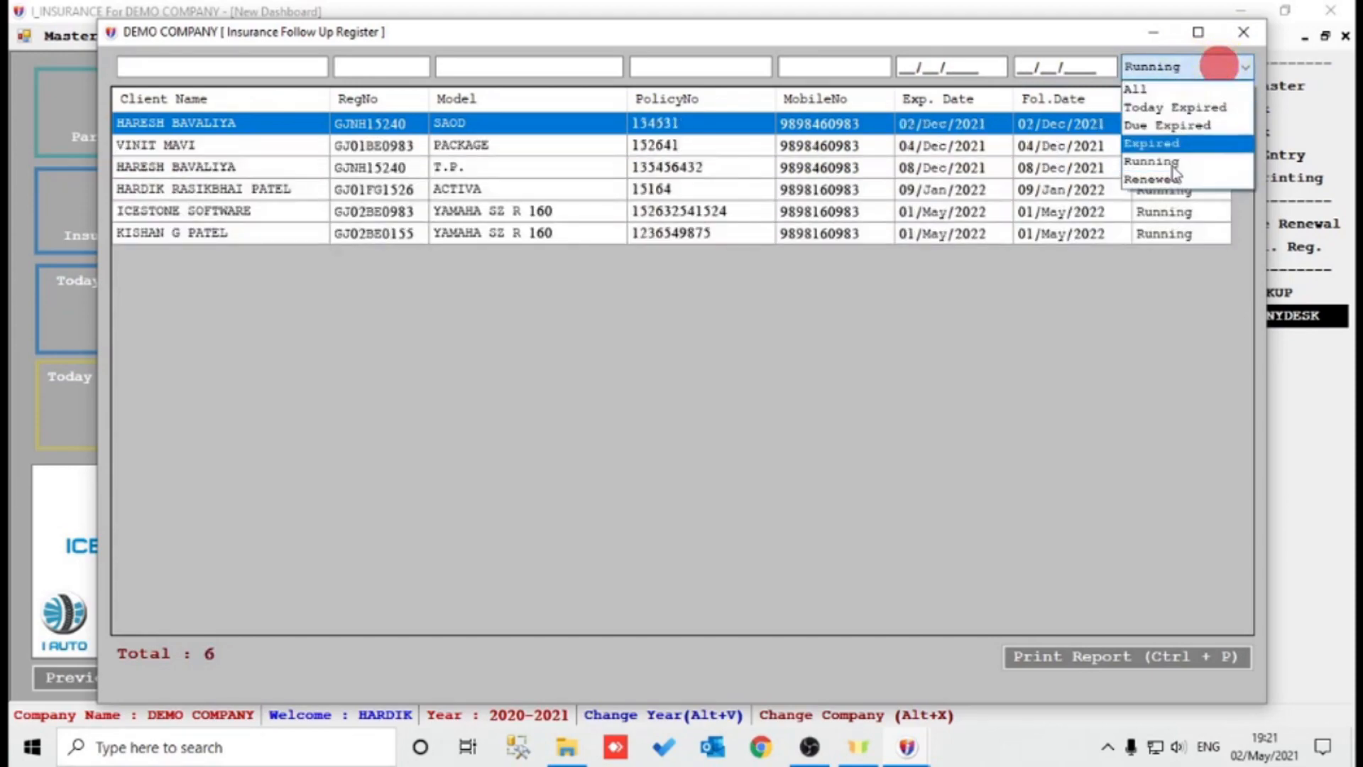
pyautogui.click(1163, 179)
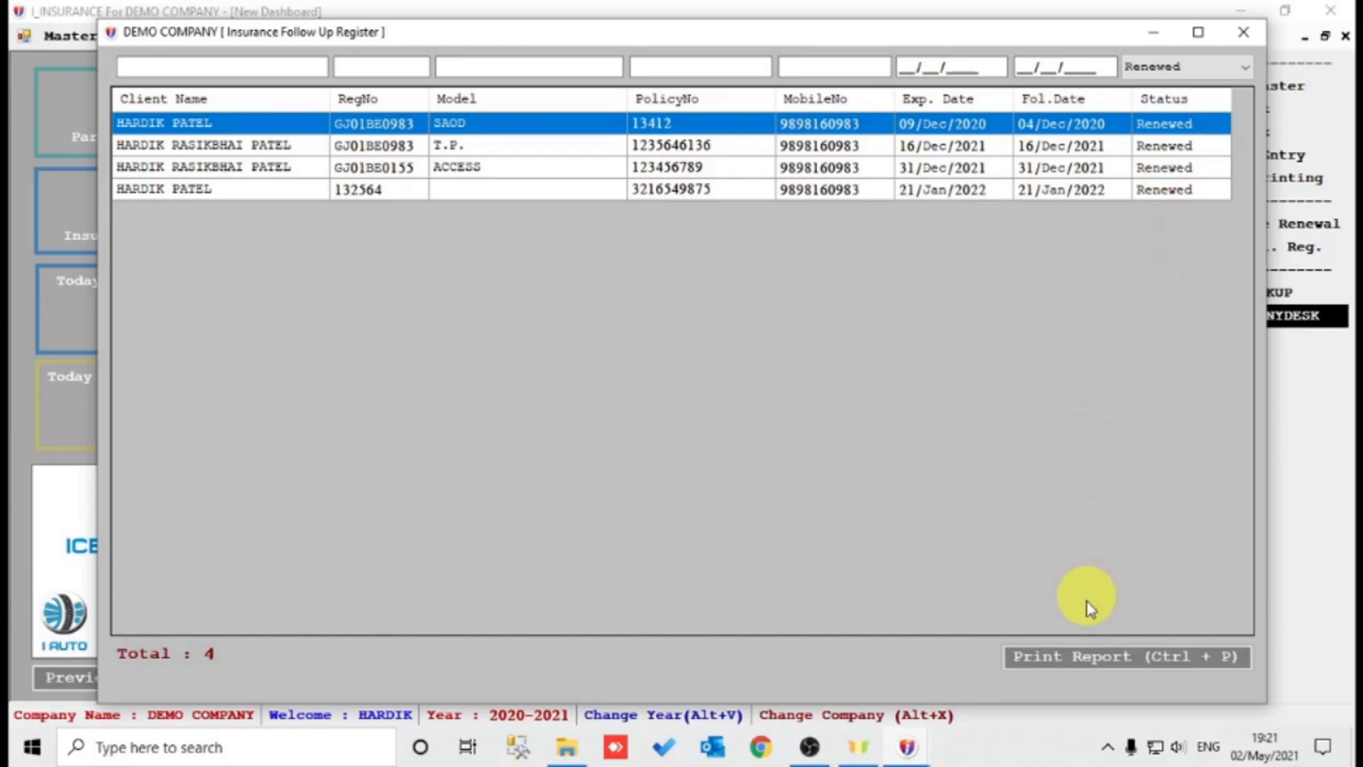
pyautogui.click(1073, 652)
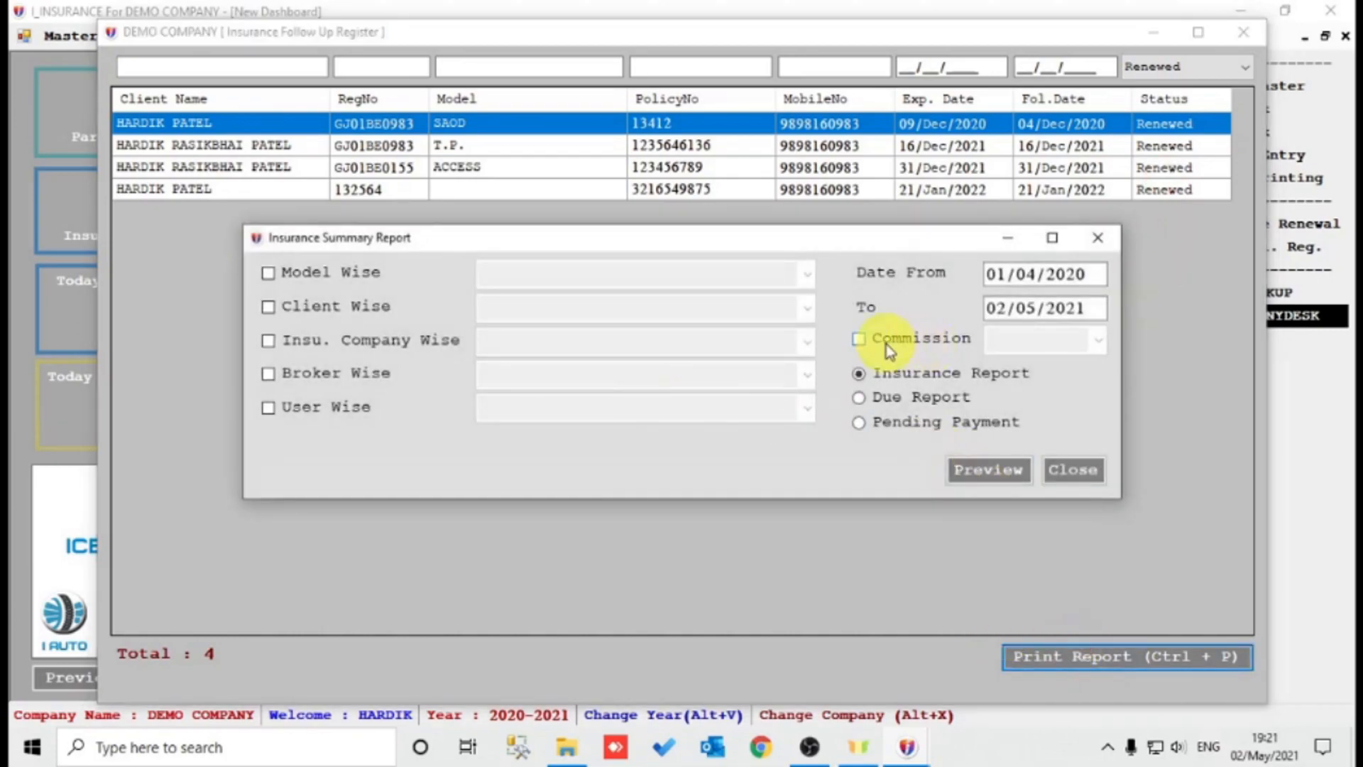
# Close the Insurance Summary Report options and the Insurance Follow Up Register.
pyautogui.press('Escape')
pyautogui.press('Escape')
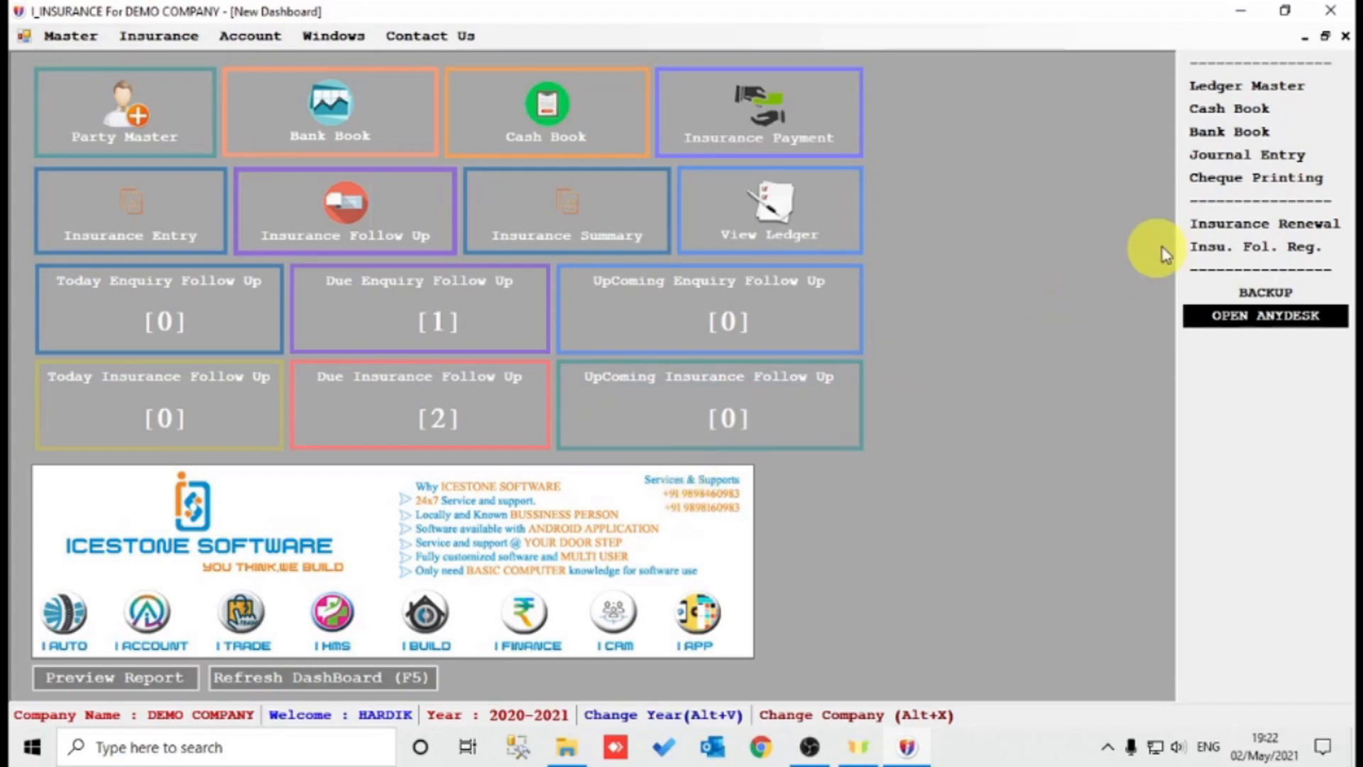
pyautogui.click(1234, 290)
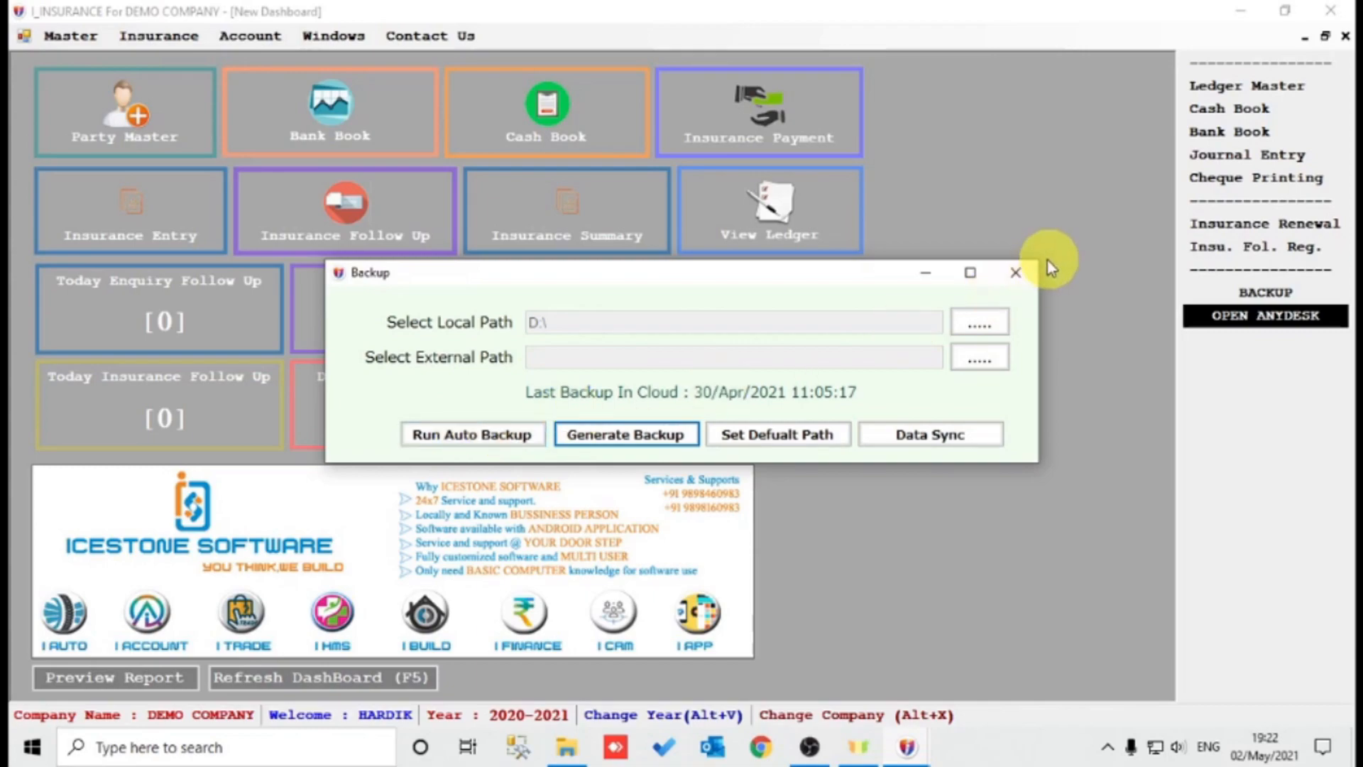
pyautogui.click(1017, 274)
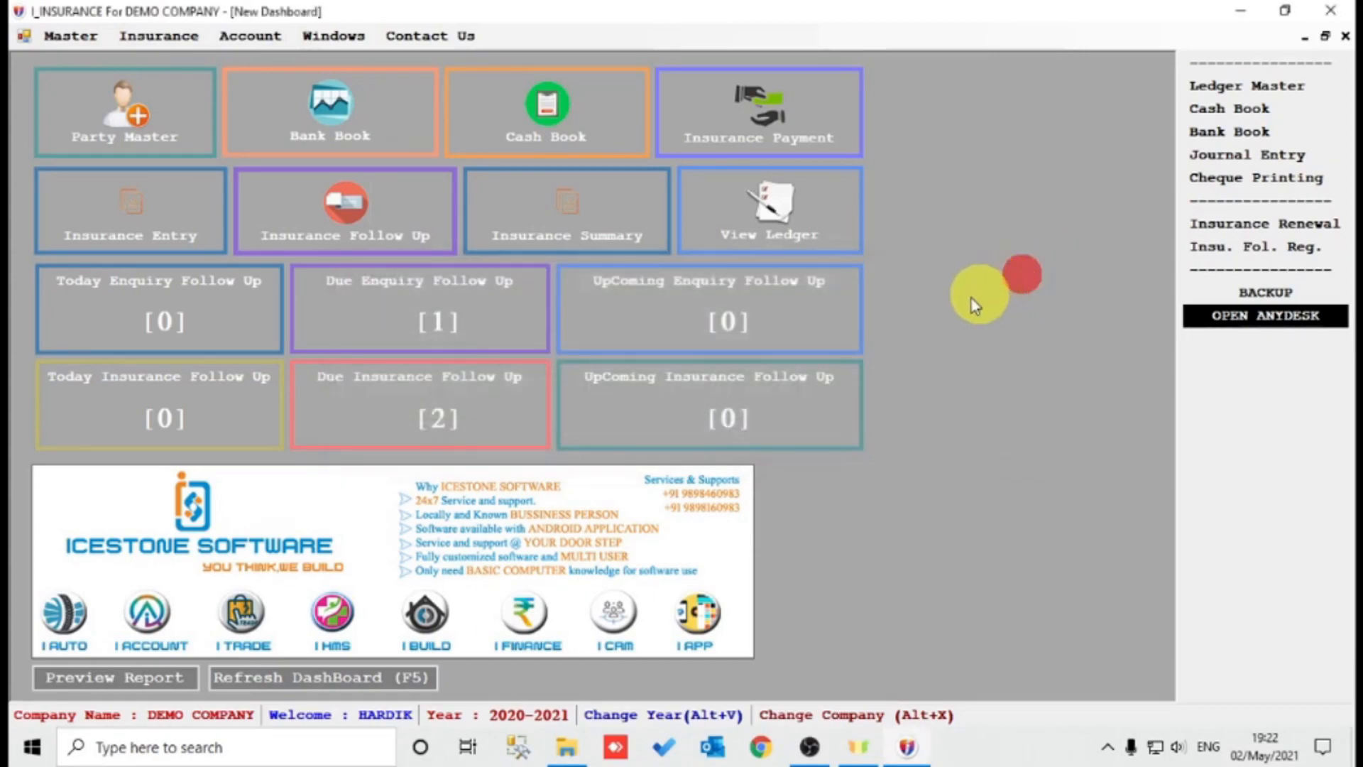